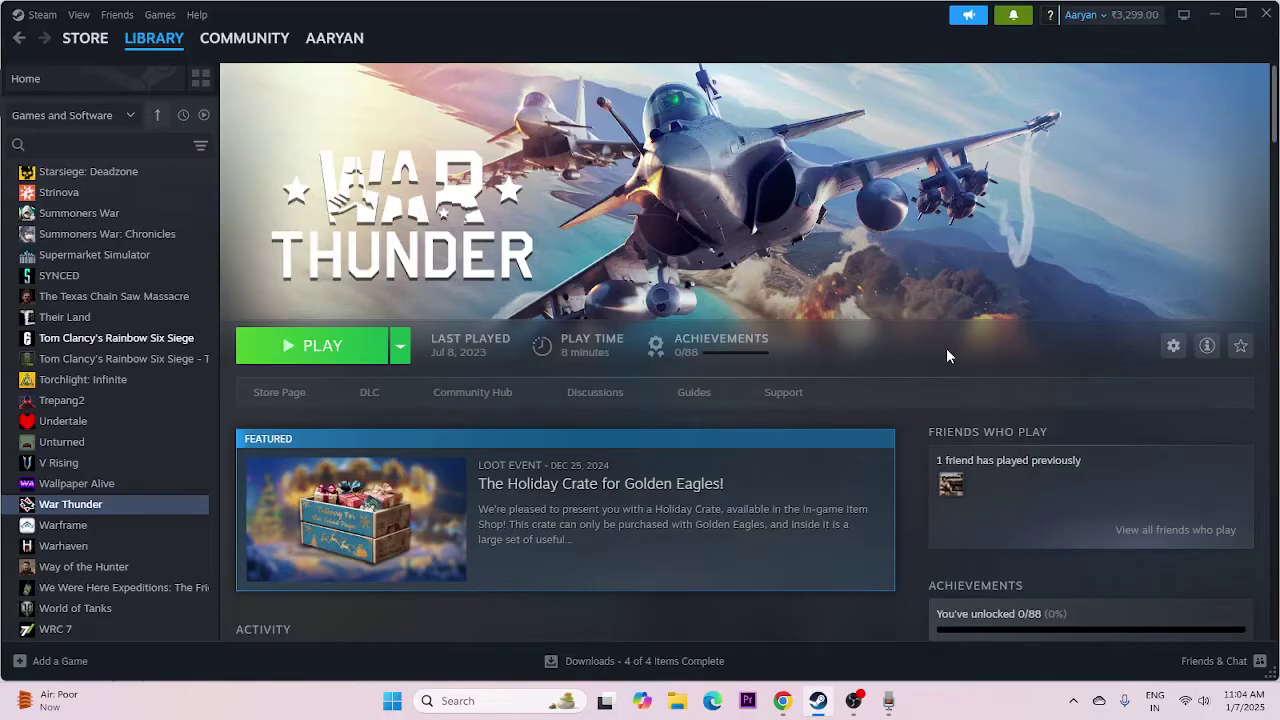
Look at the Start menu's power options, then dismiss the Start menu and return to Steam
{"action": "left_click", "coordinate": [393, 703]}
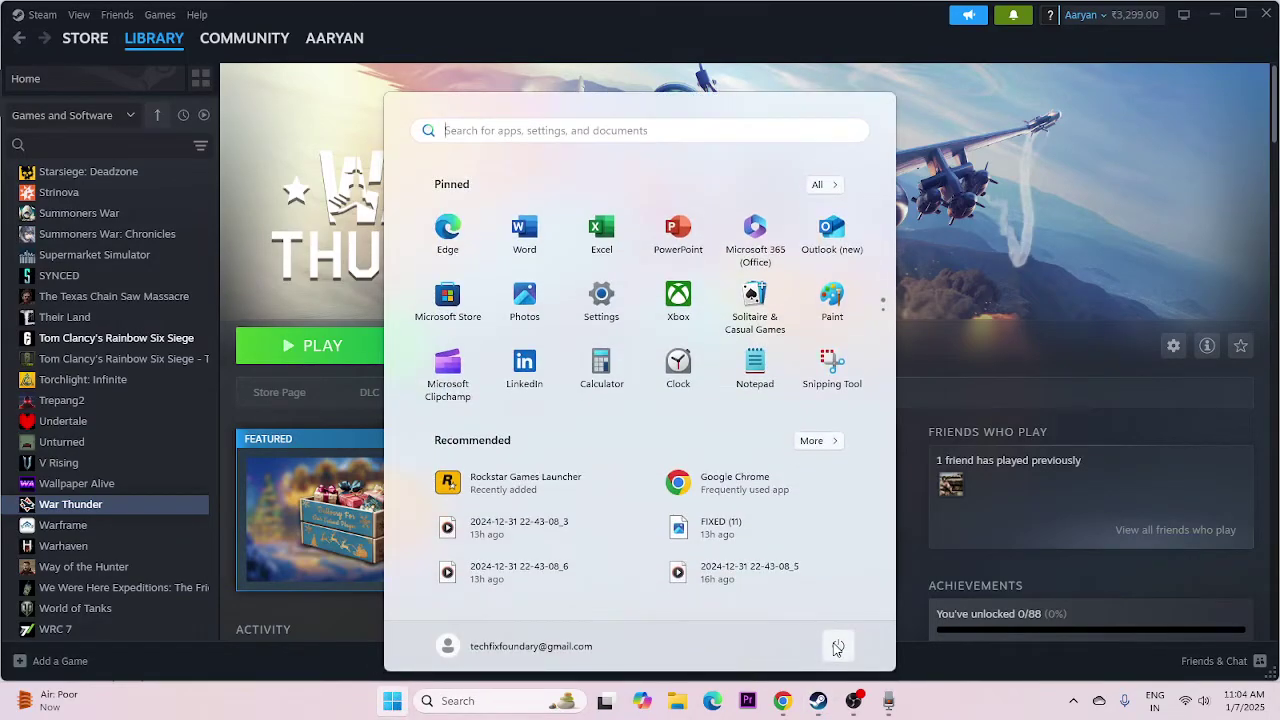
{"action": "left_click", "coordinate": [838, 645]}
{"action": "left_click", "coordinate": [968, 712]}
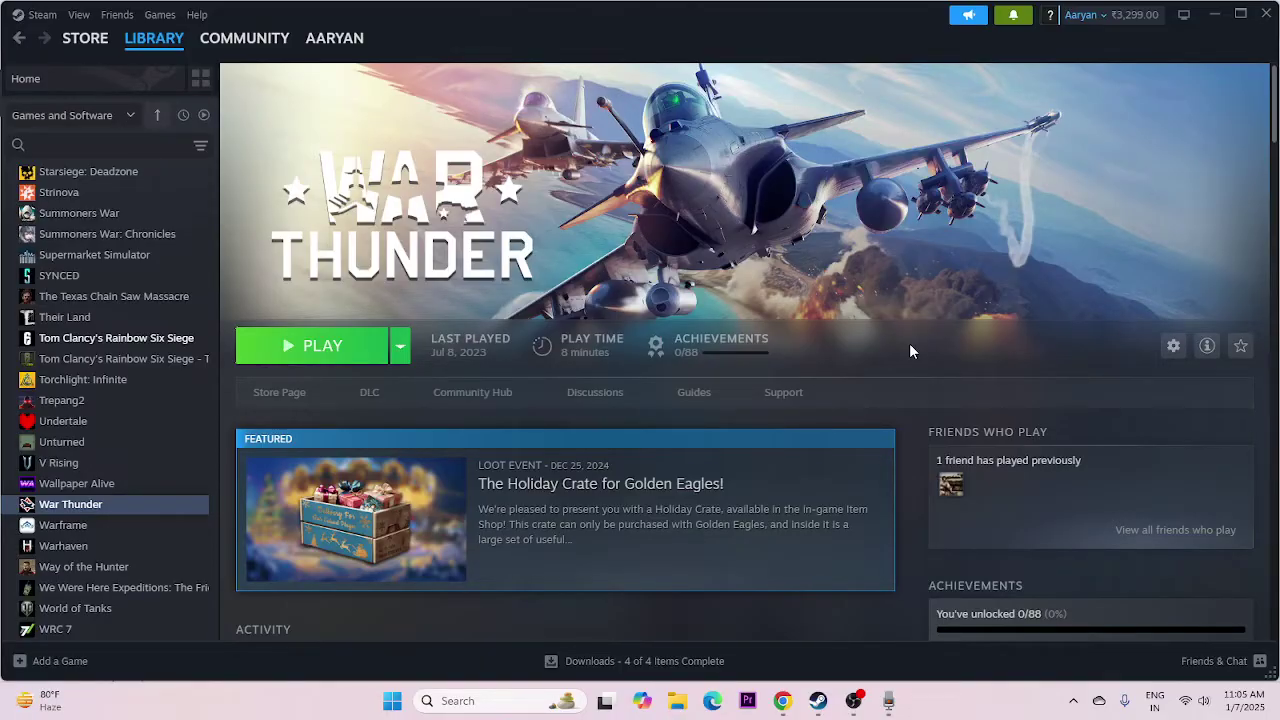
Open War Thunder's install folder from its Steam Installed Files properties, then close both windows
{"action": "right_click", "coordinate": [101, 512]}
{"action": "left_click", "coordinate": [127, 630]}
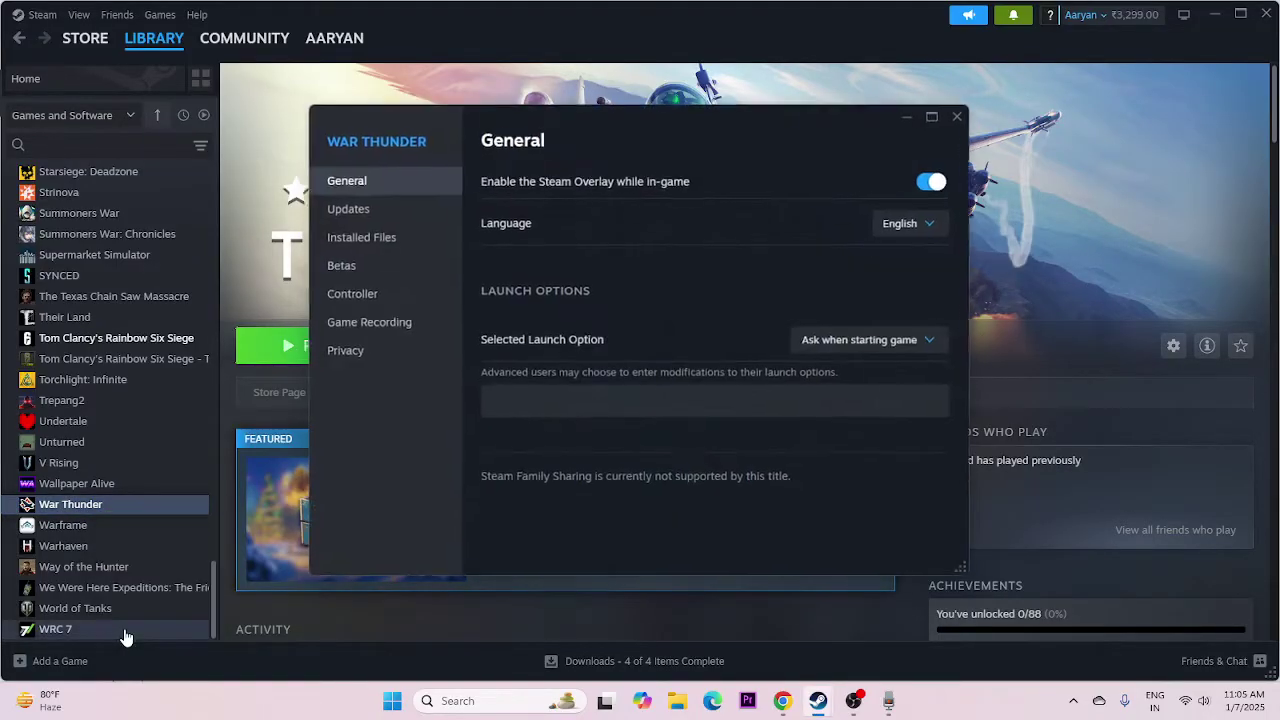
{"action": "left_click", "coordinate": [405, 240]}
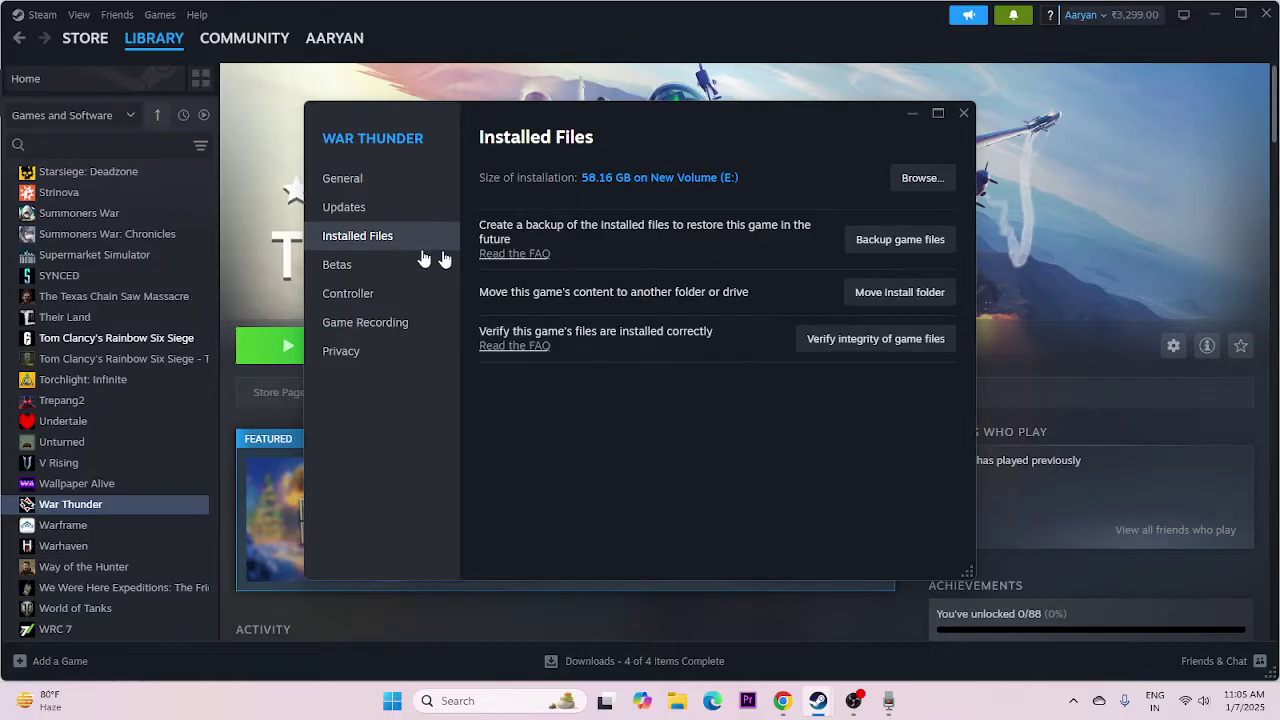
{"action": "left_click", "coordinate": [919, 180]}
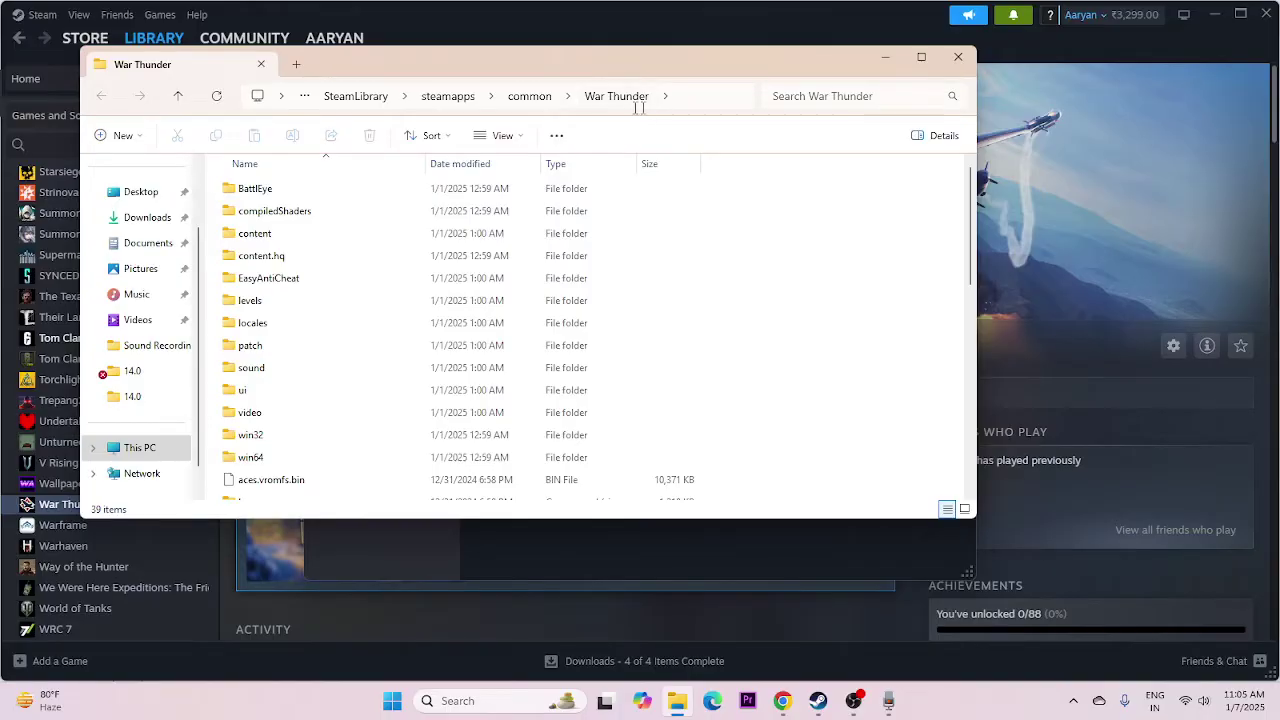
{"action": "left_click", "coordinate": [958, 58]}
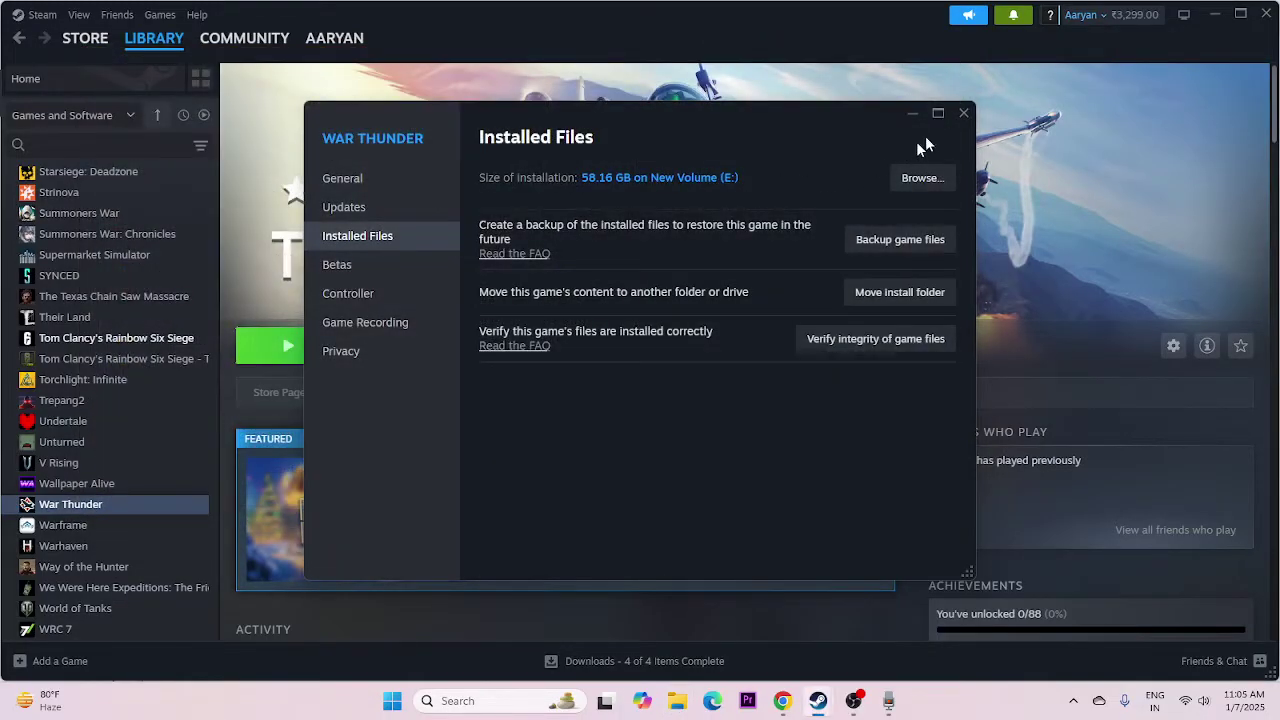
{"action": "left_click", "coordinate": [962, 114]}
Browse File Explorer to E:\SteamLibrary\steamapps\common\War Thunder
{"action": "left_click", "coordinate": [677, 701]}
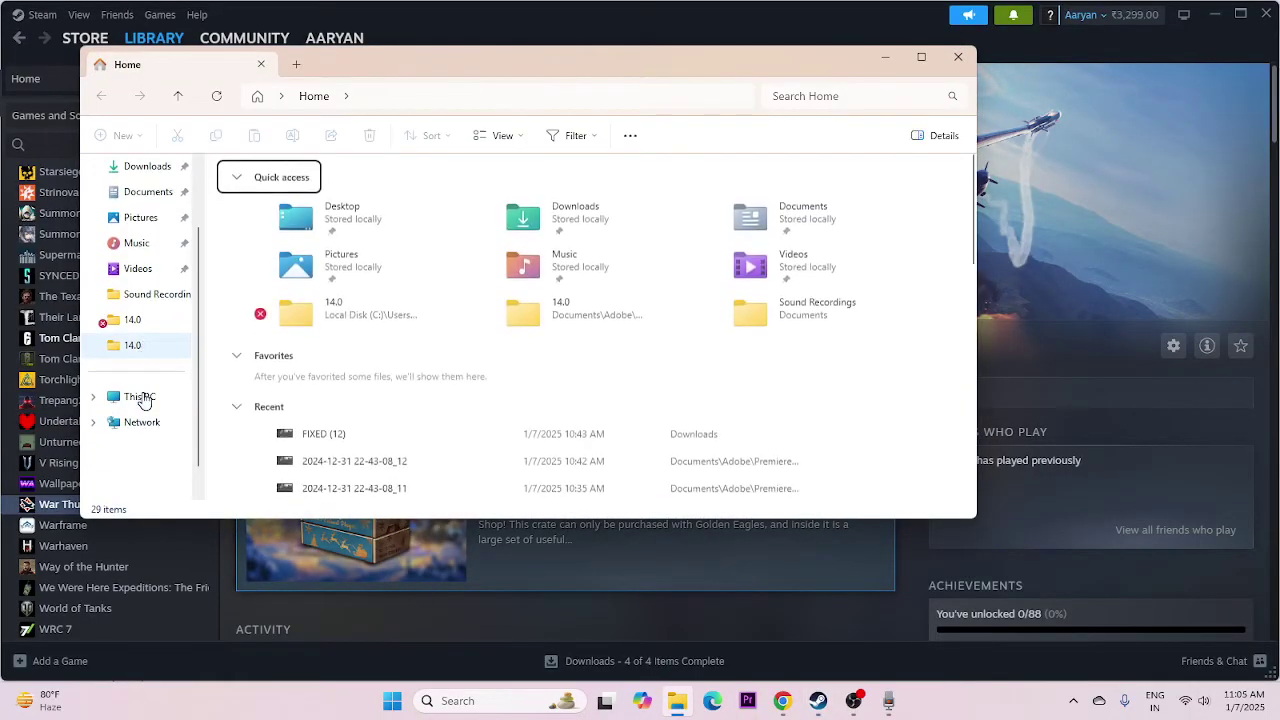
{"action": "left_click", "coordinate": [140, 397]}
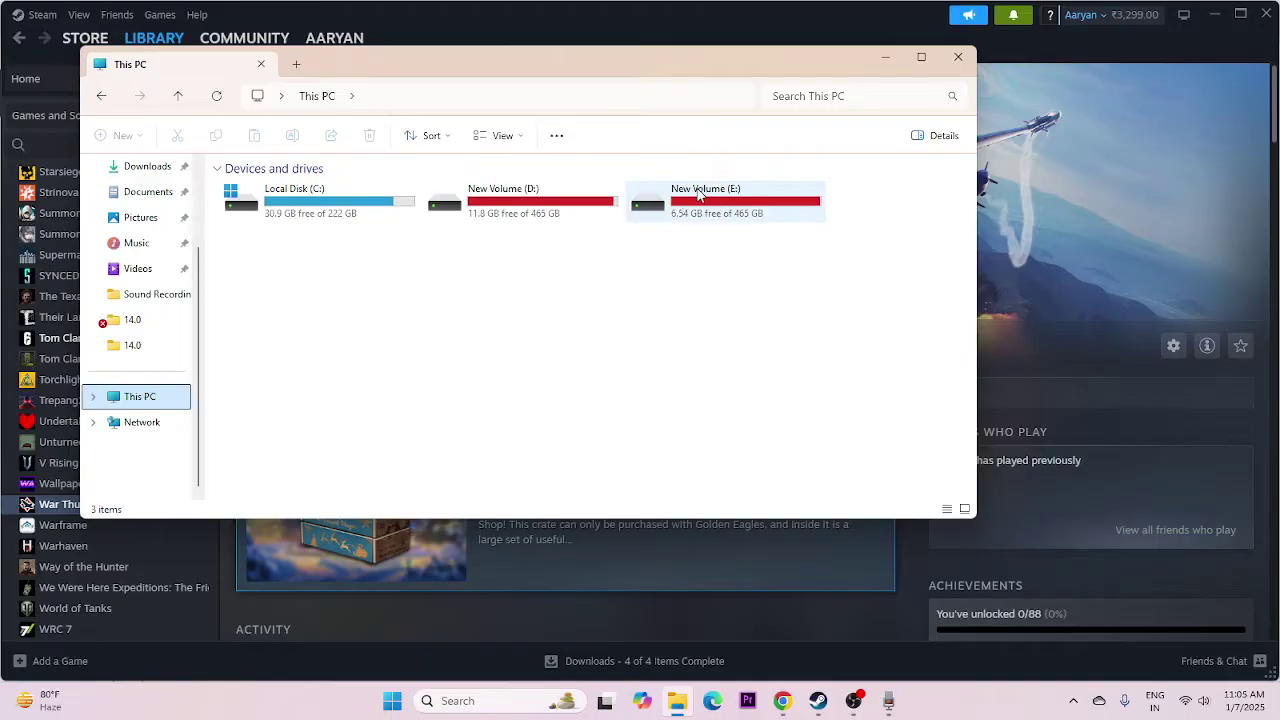
{"action": "left_click", "coordinate": [698, 195]}
{"action": "double_click", "coordinate": [698, 195]}
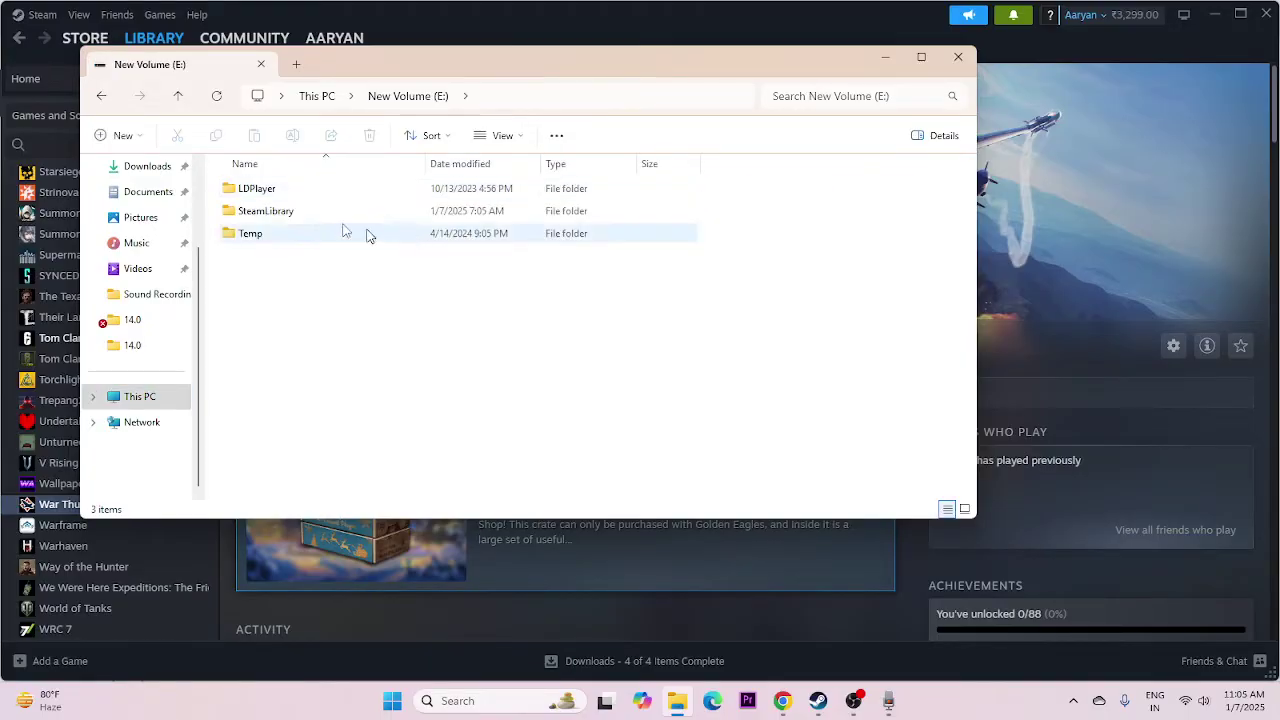
{"action": "left_click", "coordinate": [260, 215]}
{"action": "double_click", "coordinate": [260, 215]}
{"action": "left_click", "coordinate": [260, 189]}
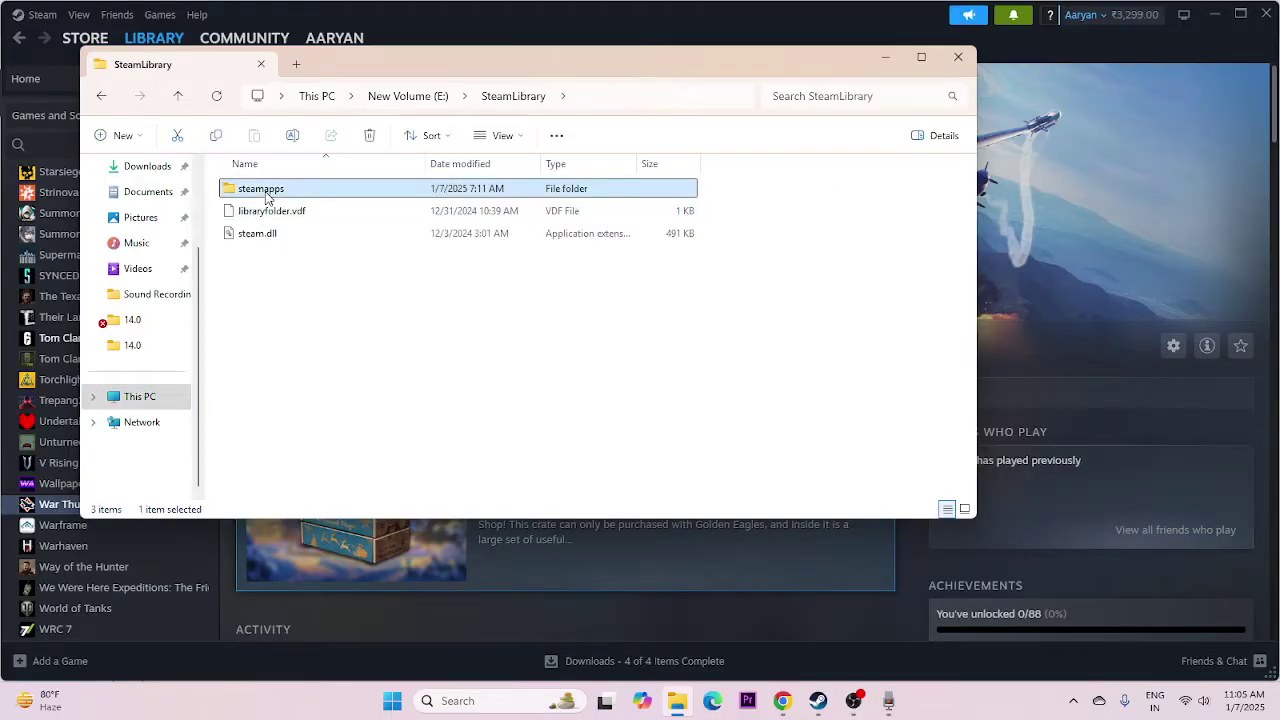
{"action": "double_click", "coordinate": [260, 189]}
{"action": "left_click", "coordinate": [266, 189]}
{"action": "double_click", "coordinate": [266, 189]}
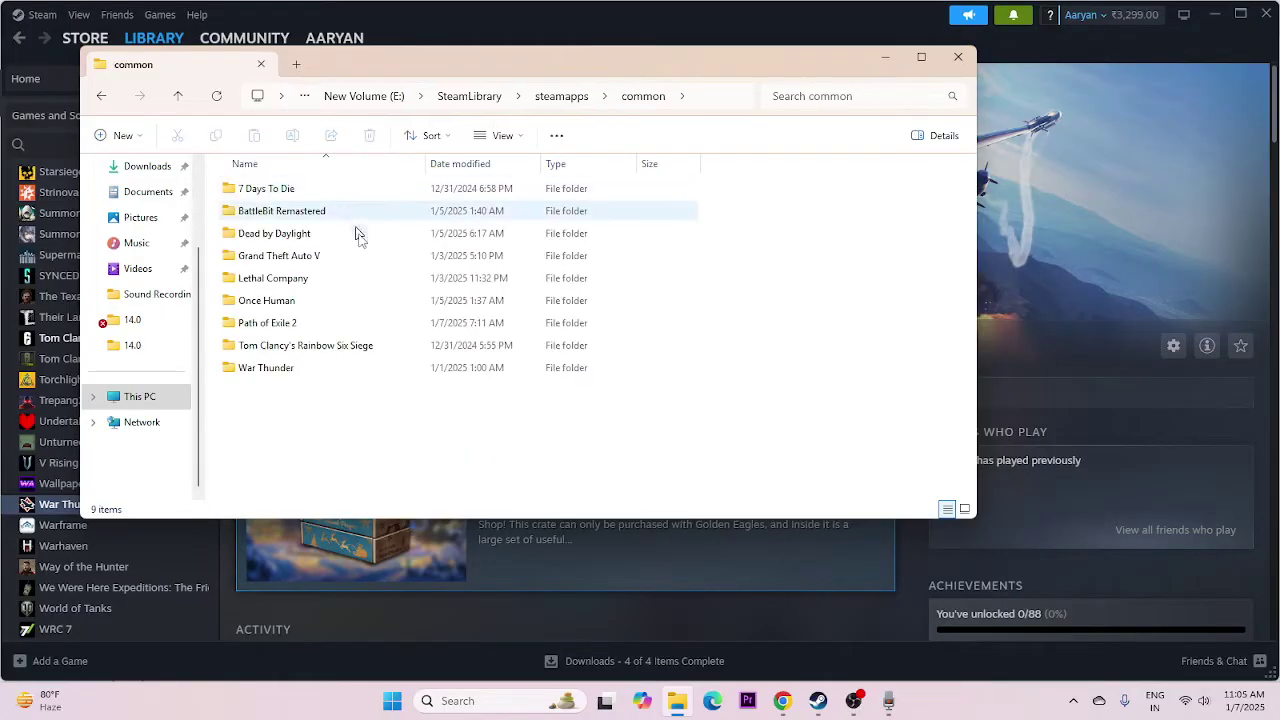
{"action": "double_click", "coordinate": [265, 368]}
Select the launcher application in the War Thunder folder
{"action": "scroll", "coordinate": [349, 266], "scroll_direction": "down", "scroll_amount": 5}
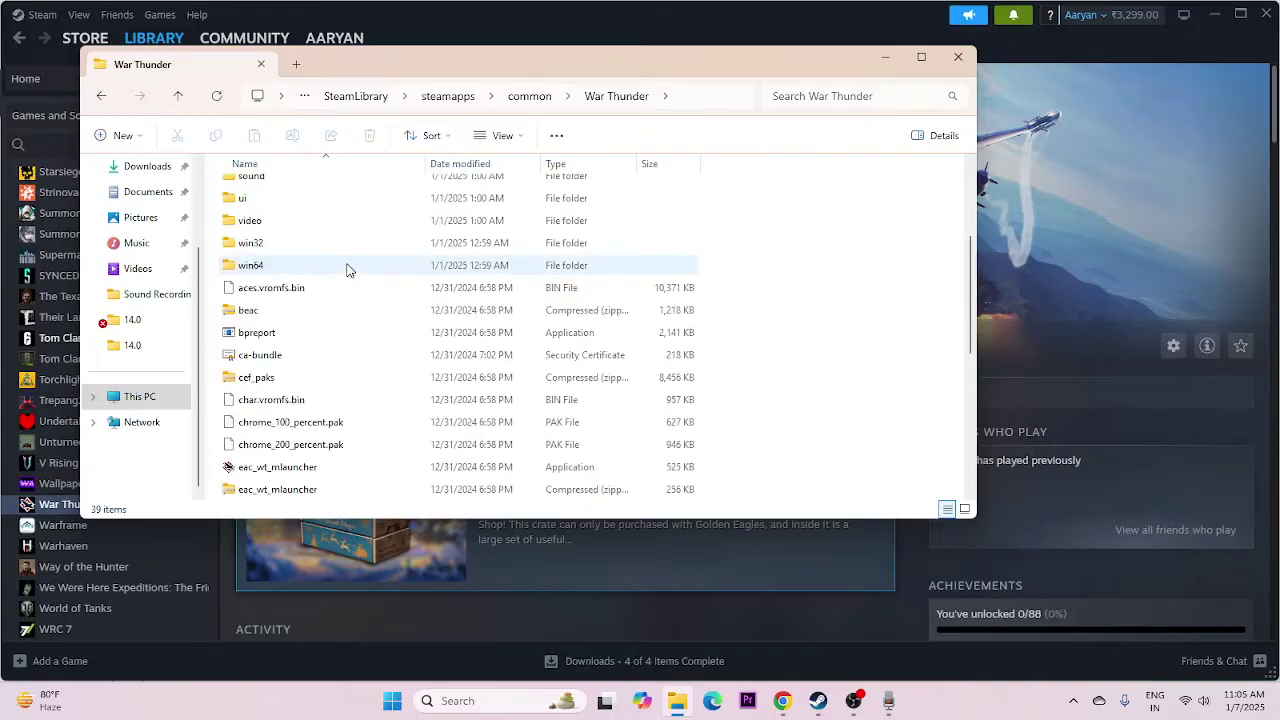
{"action": "scroll", "coordinate": [774, 334], "scroll_direction": "down", "scroll_amount": 3}
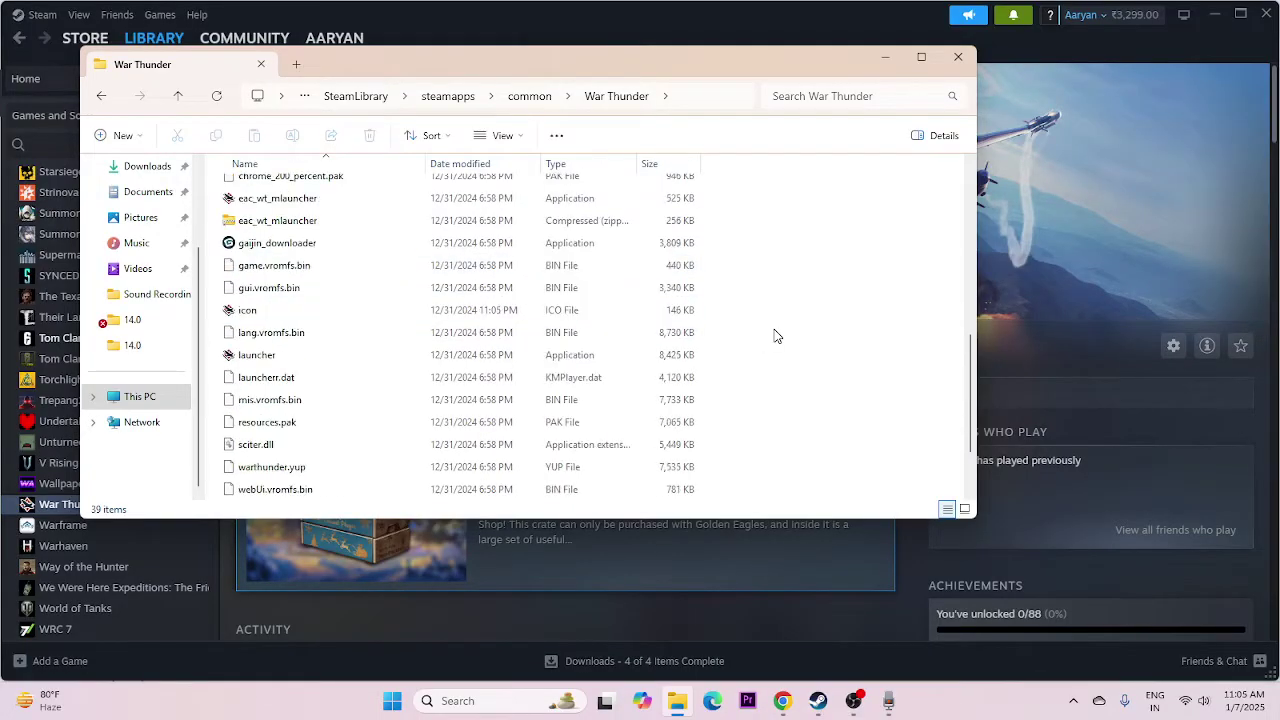
{"action": "scroll", "coordinate": [774, 336], "scroll_direction": "up", "scroll_amount": 1}
{"action": "left_click", "coordinate": [280, 342]}
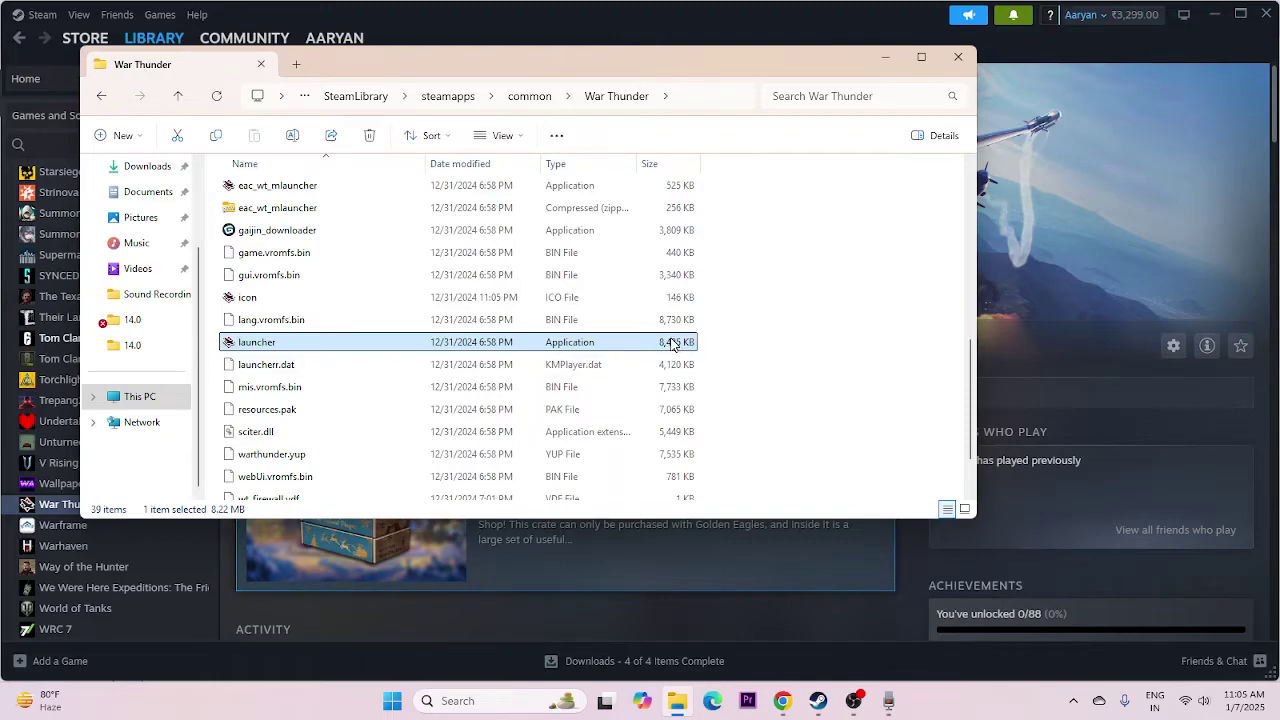
{"action": "scroll", "coordinate": [670, 343], "scroll_direction": "down", "scroll_amount": 1}
{"action": "scroll", "coordinate": [674, 343], "scroll_direction": "up", "scroll_amount": 2}
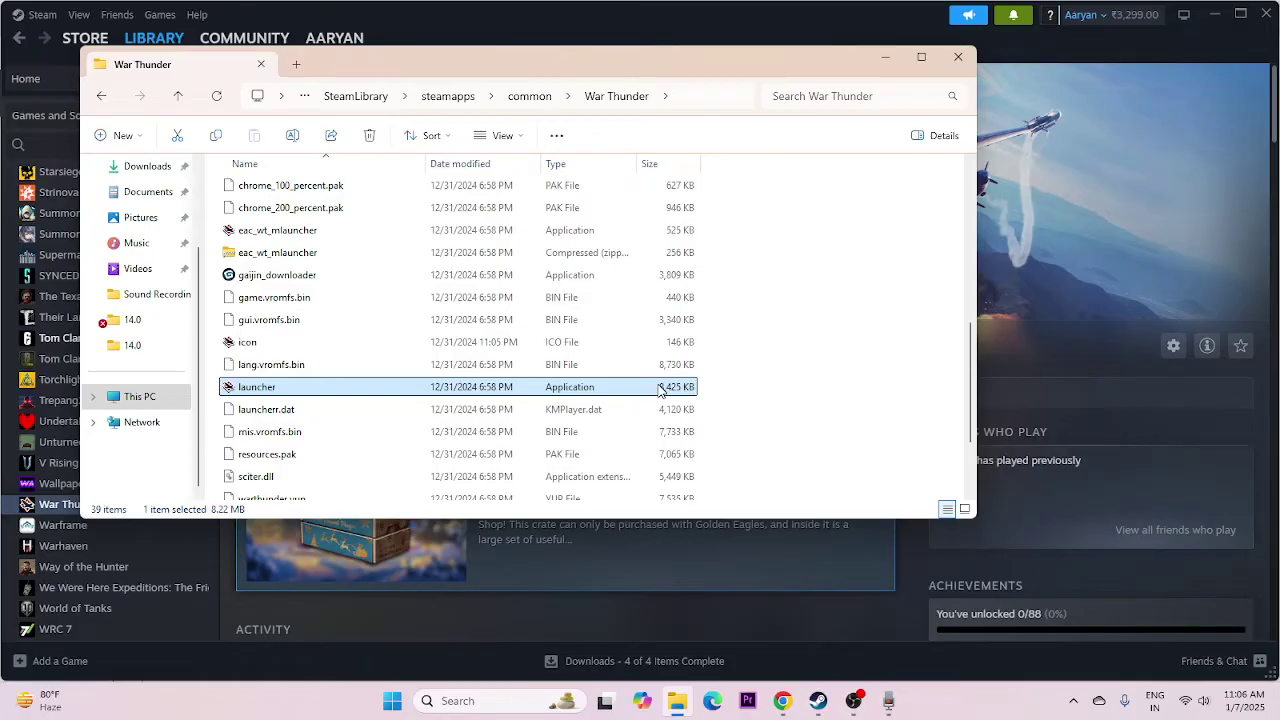
Set the launcher's compatibility mode to Windows 8 and apply it
{"action": "right_click", "coordinate": [659, 390]}
{"action": "left_click", "coordinate": [755, 384]}
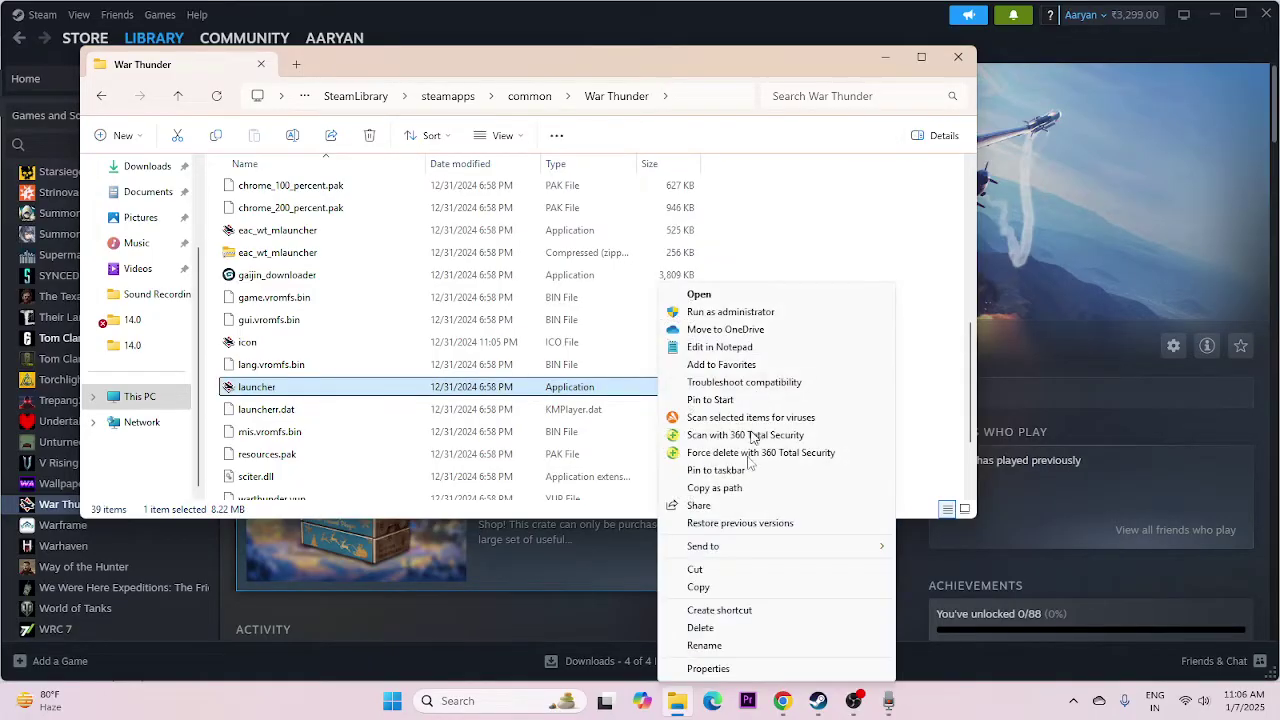
{"action": "left_click", "coordinate": [737, 668]}
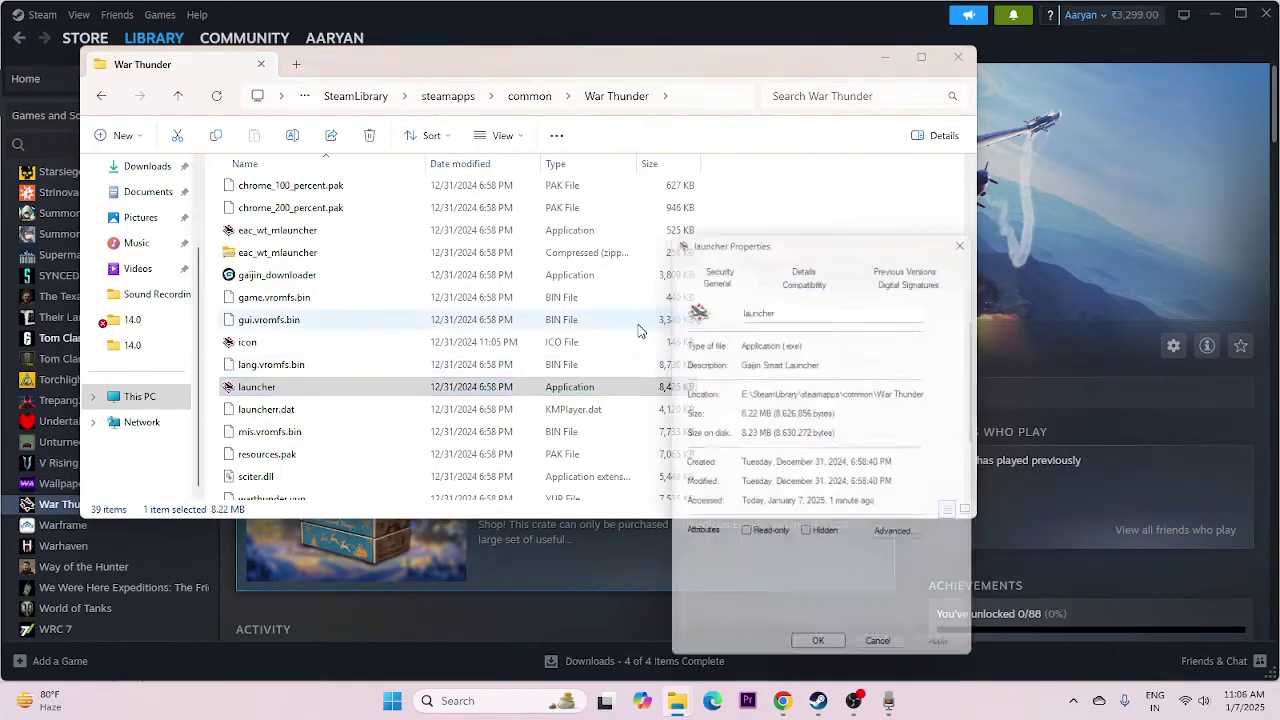
{"action": "left_click", "coordinate": [795, 278]}
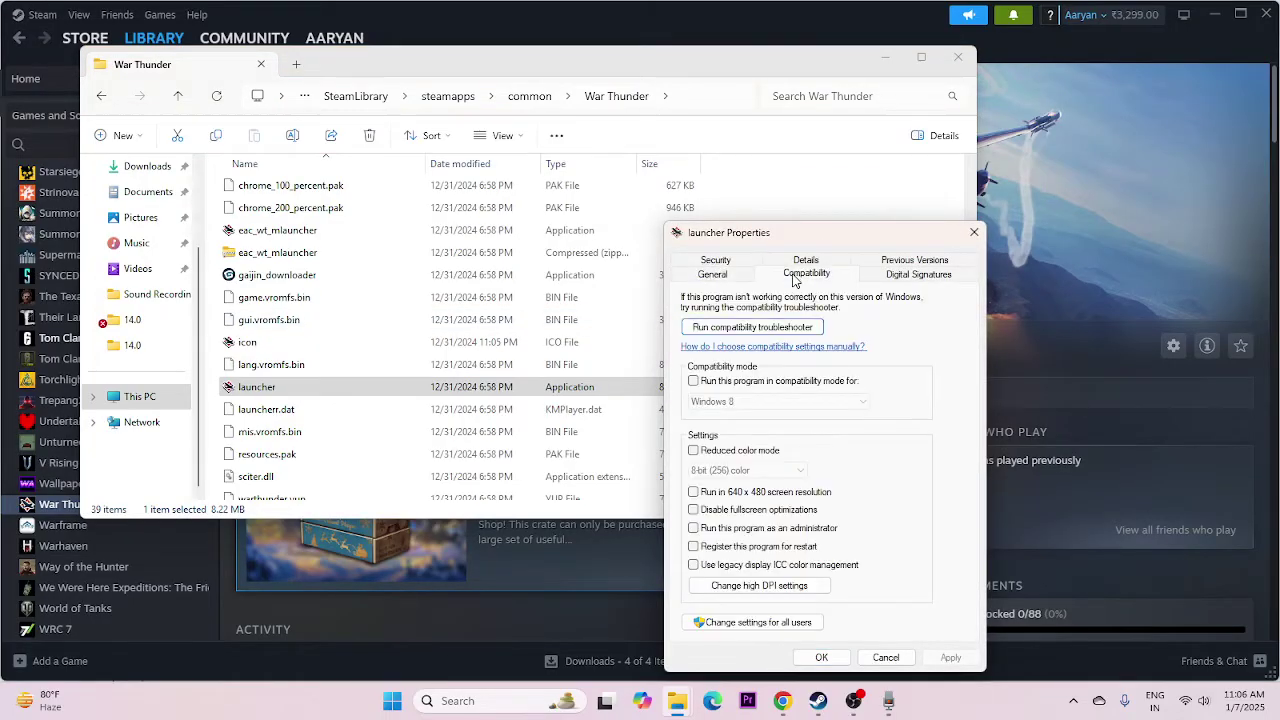
{"action": "left_click", "coordinate": [706, 386]}
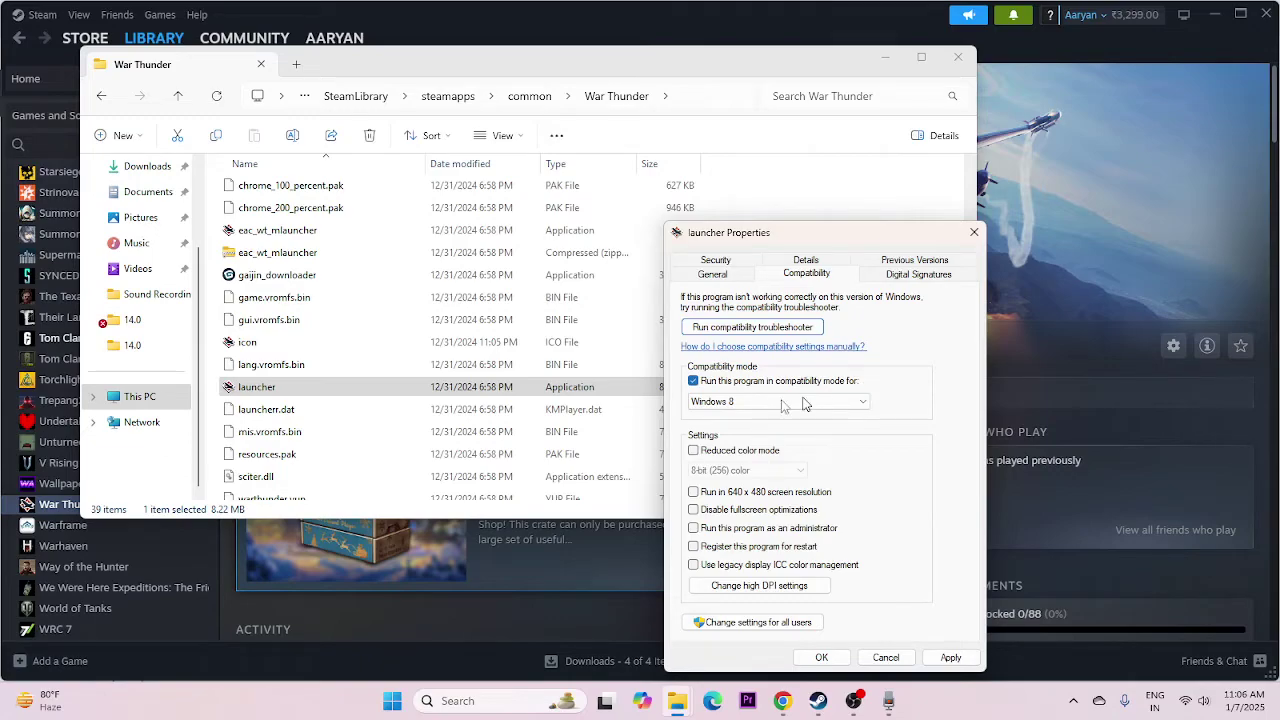
{"action": "left_click", "coordinate": [755, 401]}
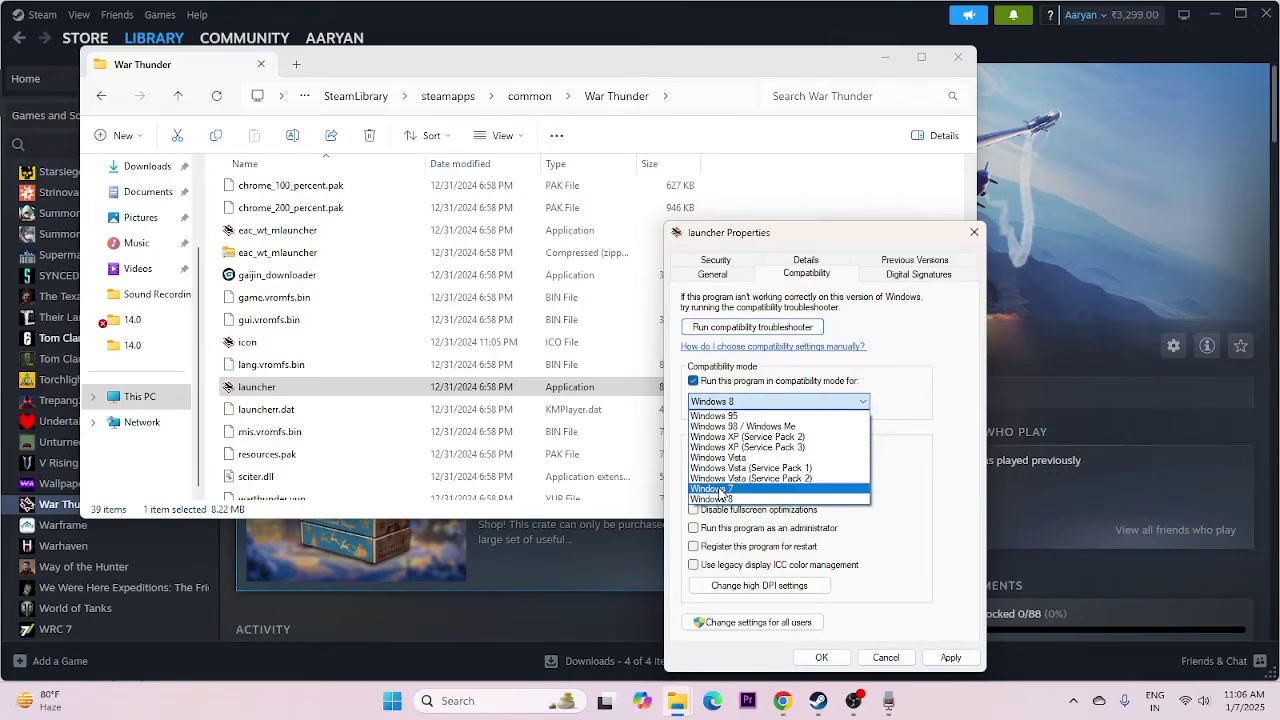
{"action": "left_click", "coordinate": [815, 489]}
{"action": "left_click", "coordinate": [750, 403]}
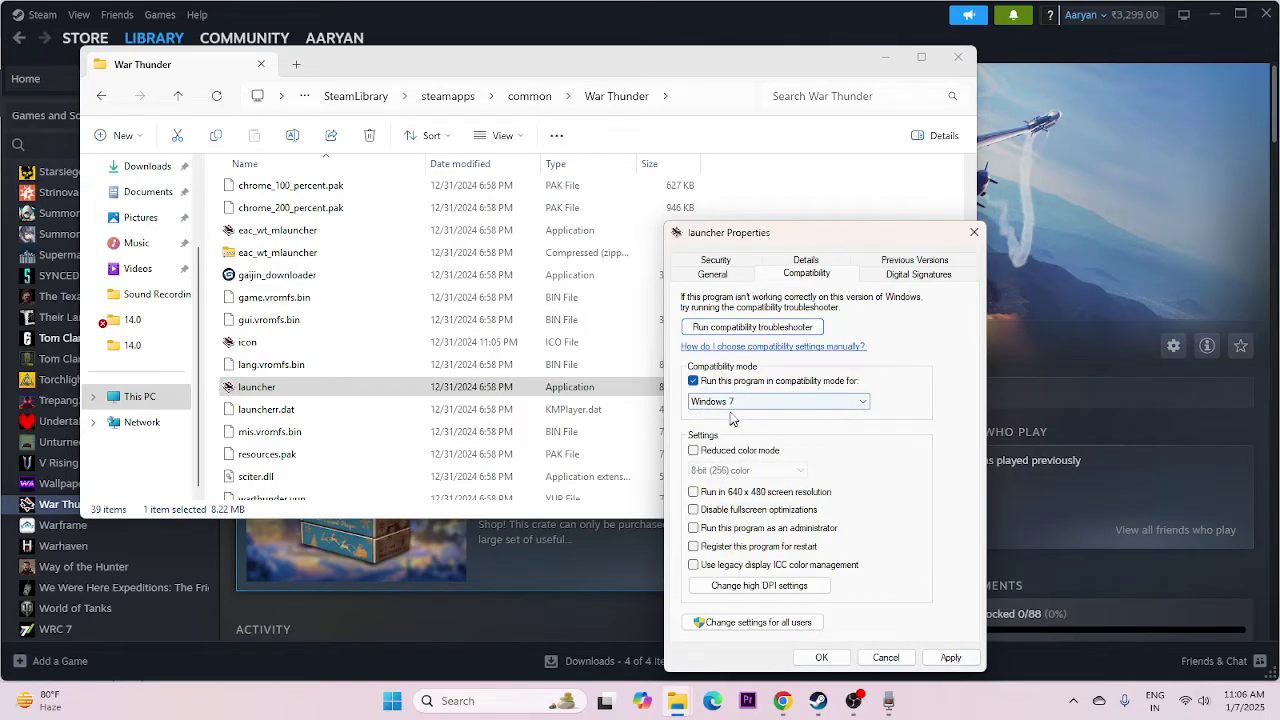
{"action": "left_click", "coordinate": [742, 503]}
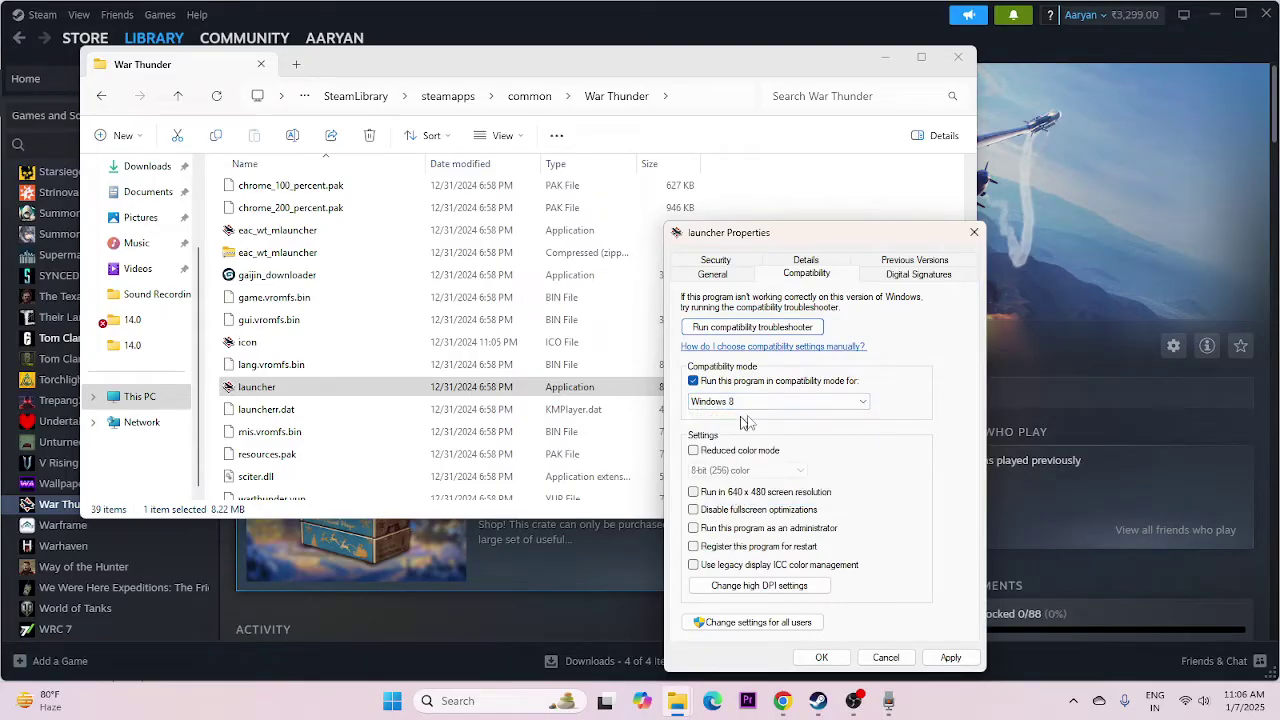
{"action": "left_click", "coordinate": [948, 656]}
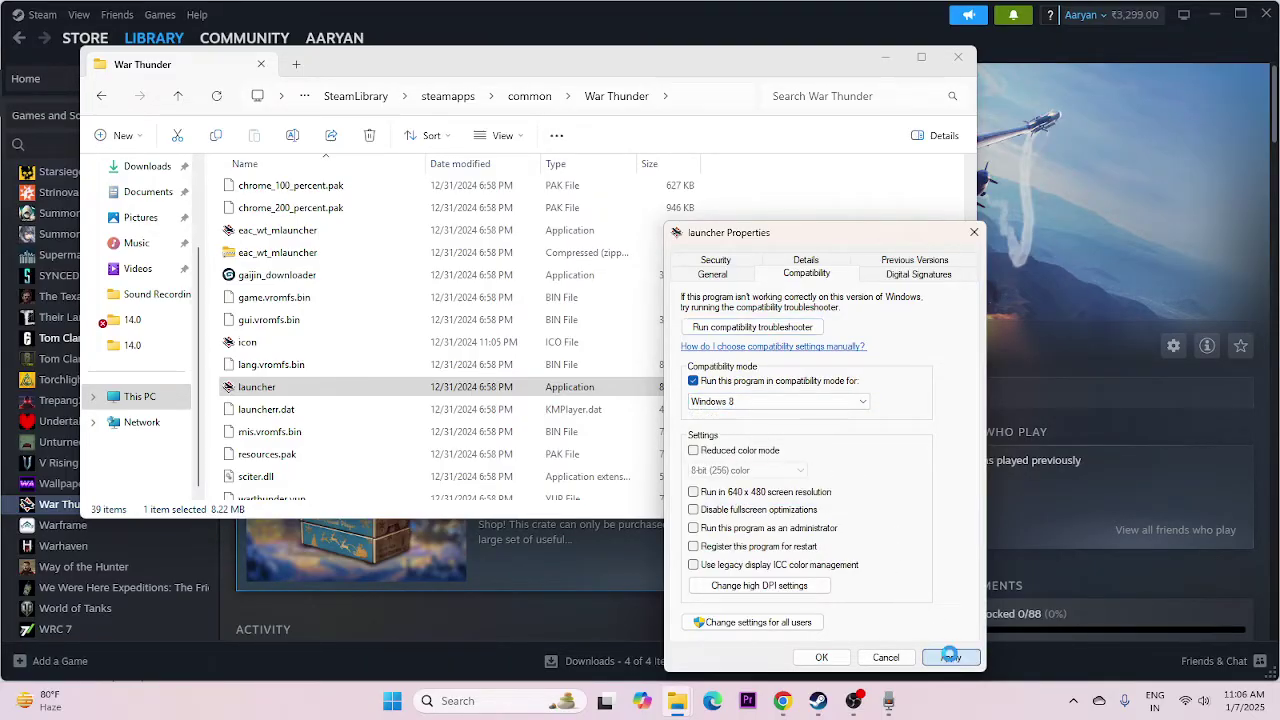
Make the launcher always run as administrator, confirm, and close the War Thunder folder window
{"action": "left_click", "coordinate": [694, 528]}
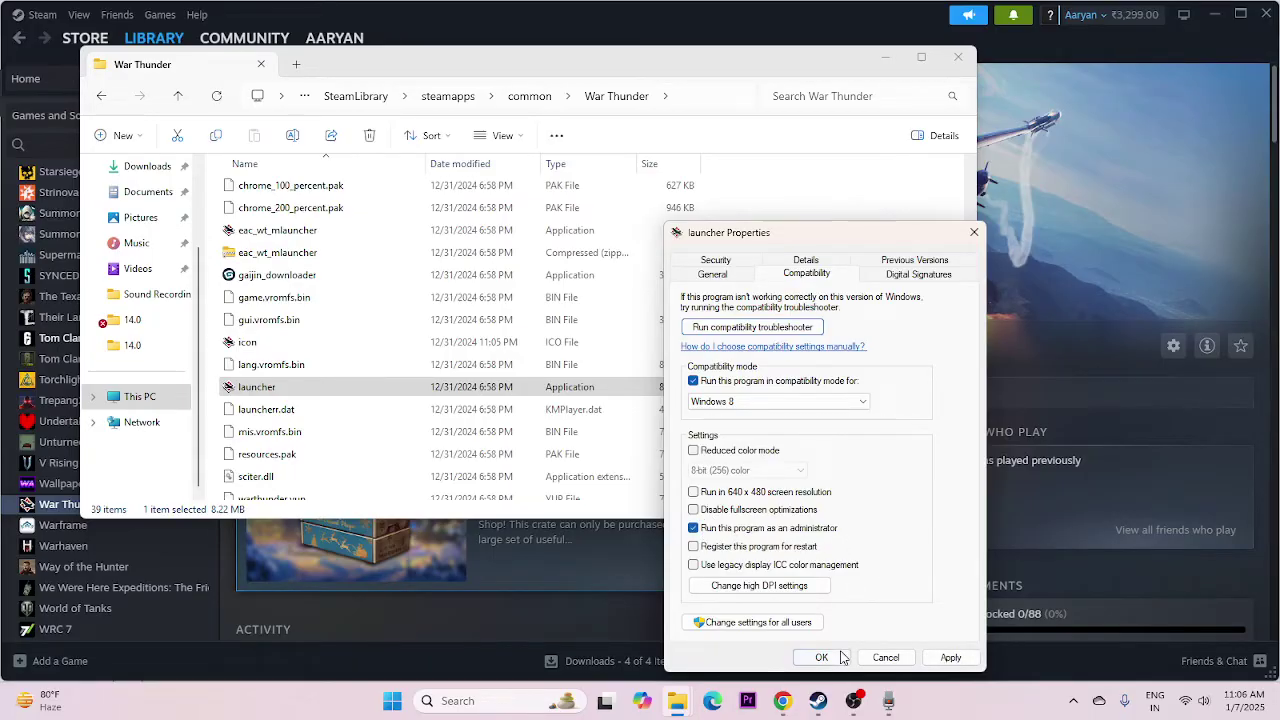
{"action": "left_click", "coordinate": [950, 657]}
{"action": "left_click", "coordinate": [825, 658]}
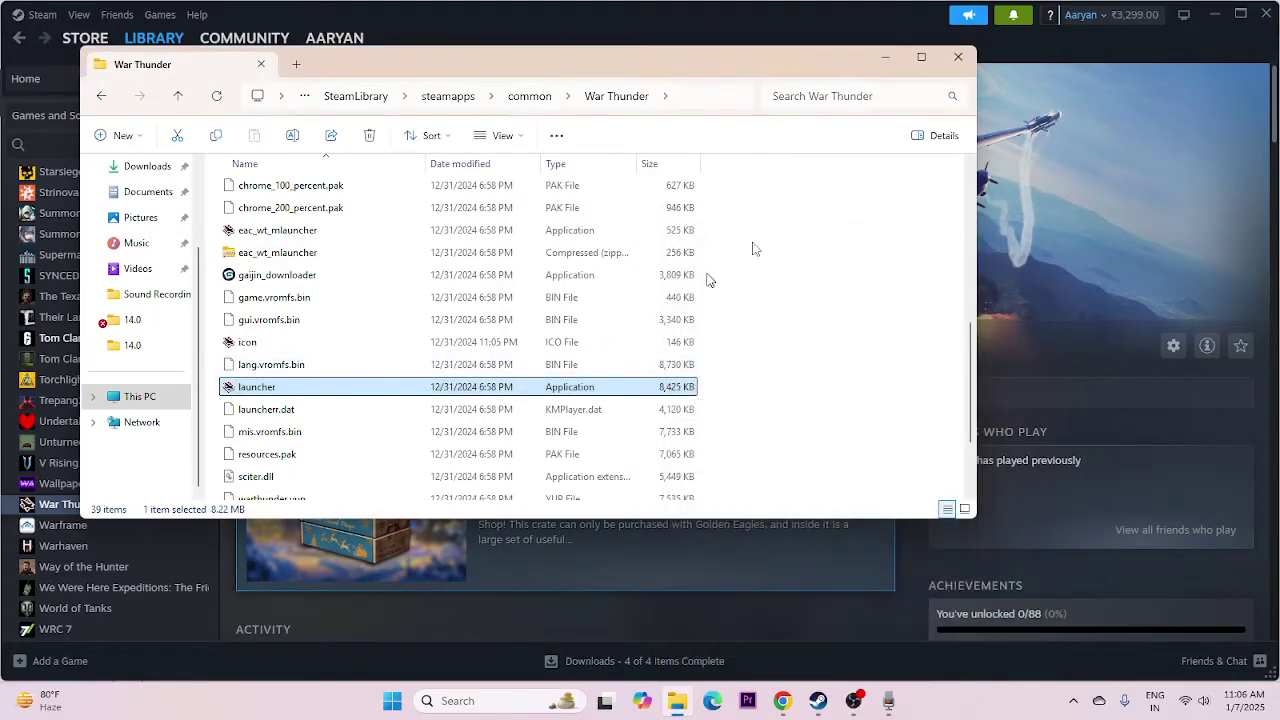
{"action": "left_click", "coordinate": [958, 57]}
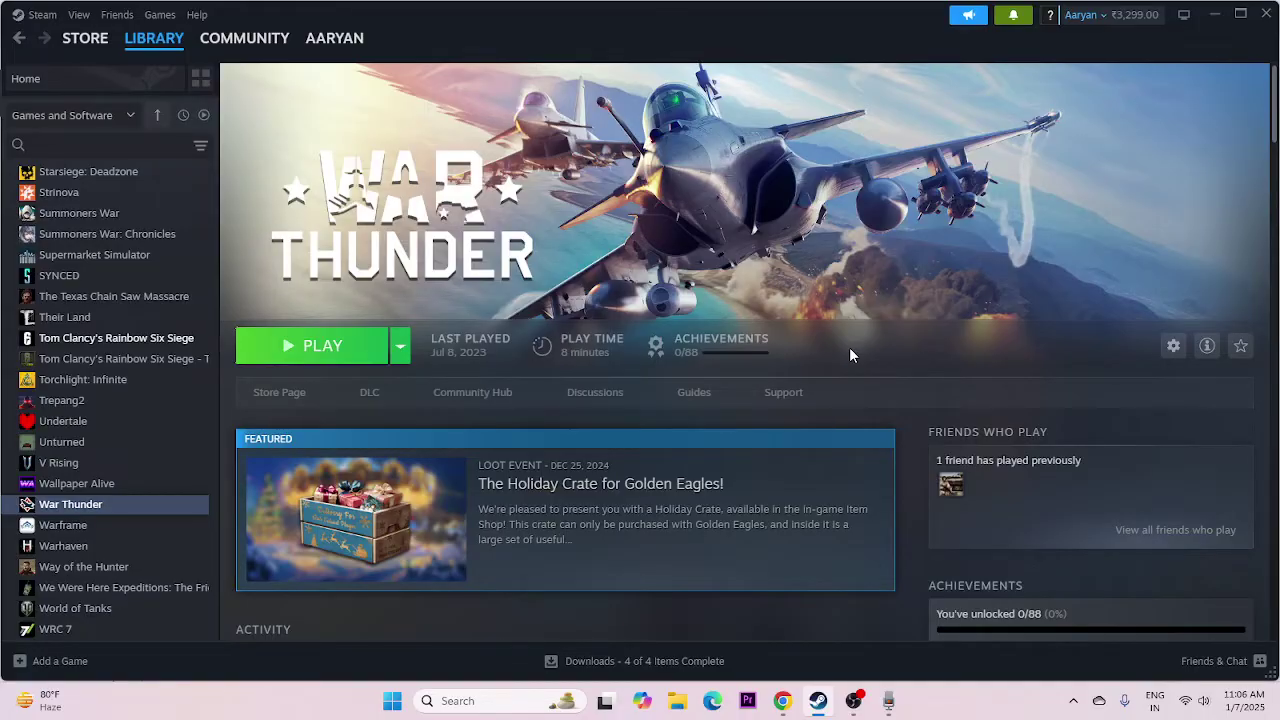
{"action": "left_click", "coordinate": [487, 700]}
{"action": "type", "text": "contr"}
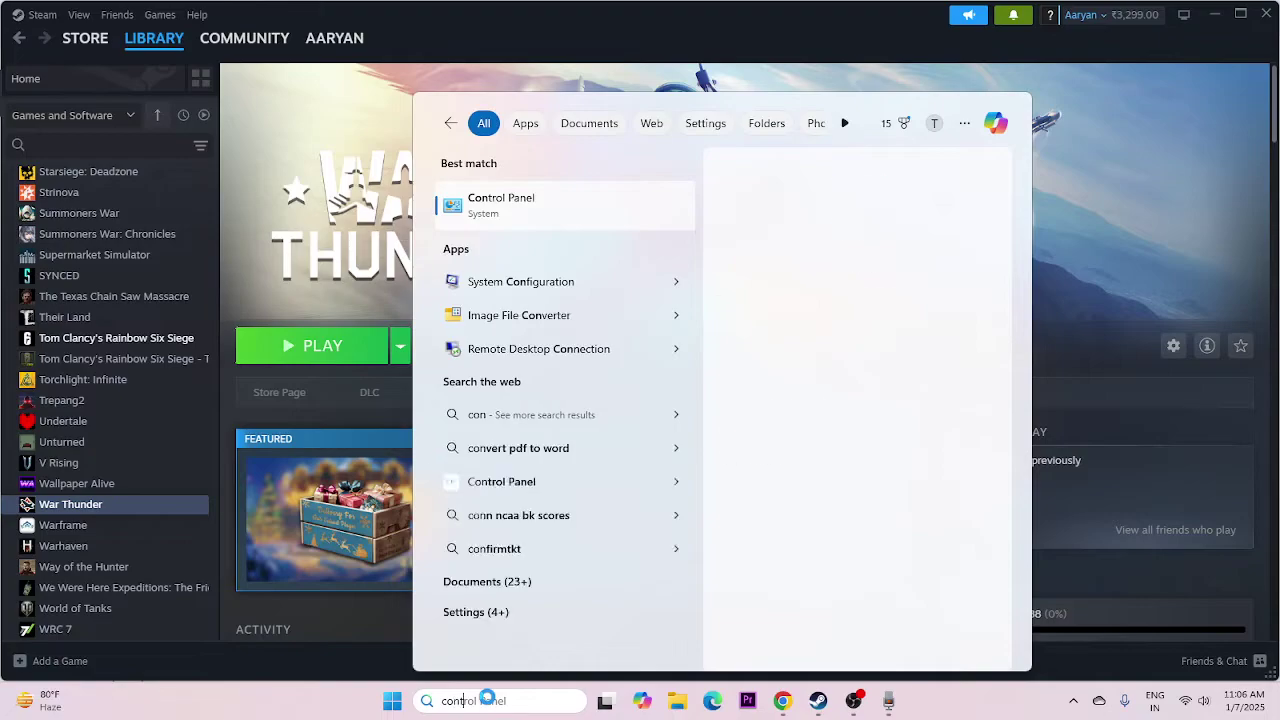
{"action": "left_click", "coordinate": [571, 217]}
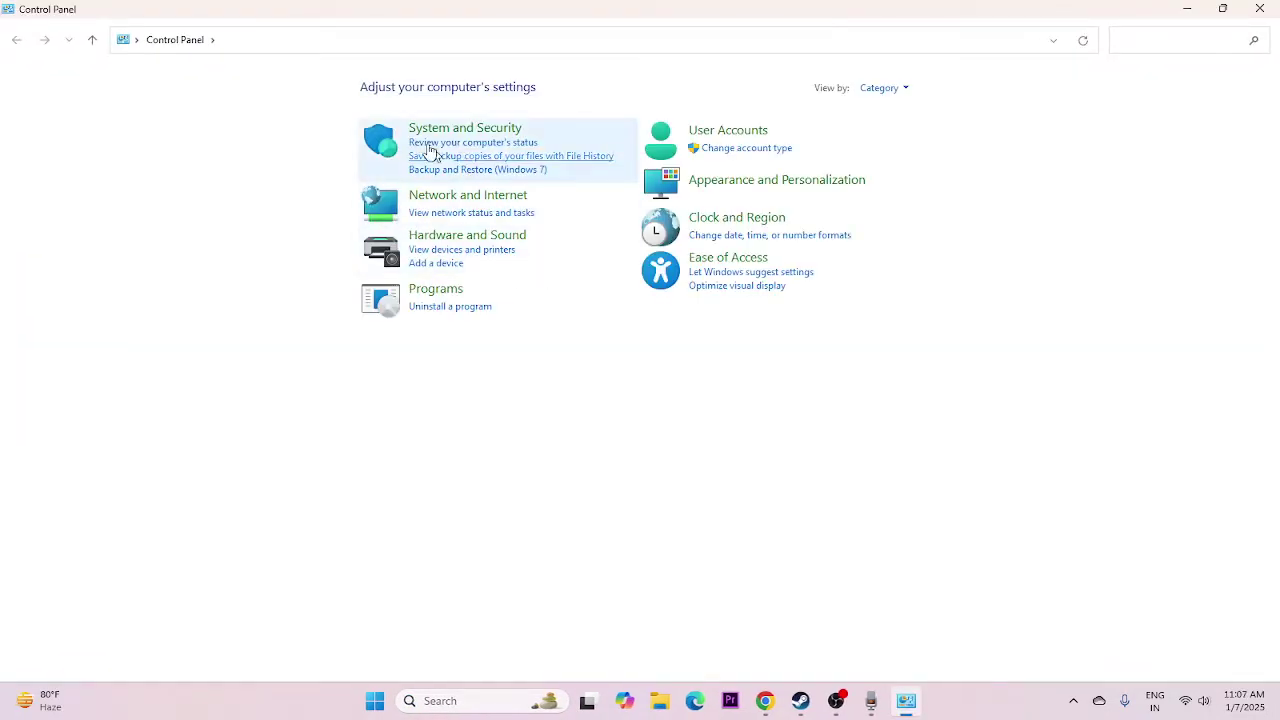
{"action": "left_click", "coordinate": [437, 132]}
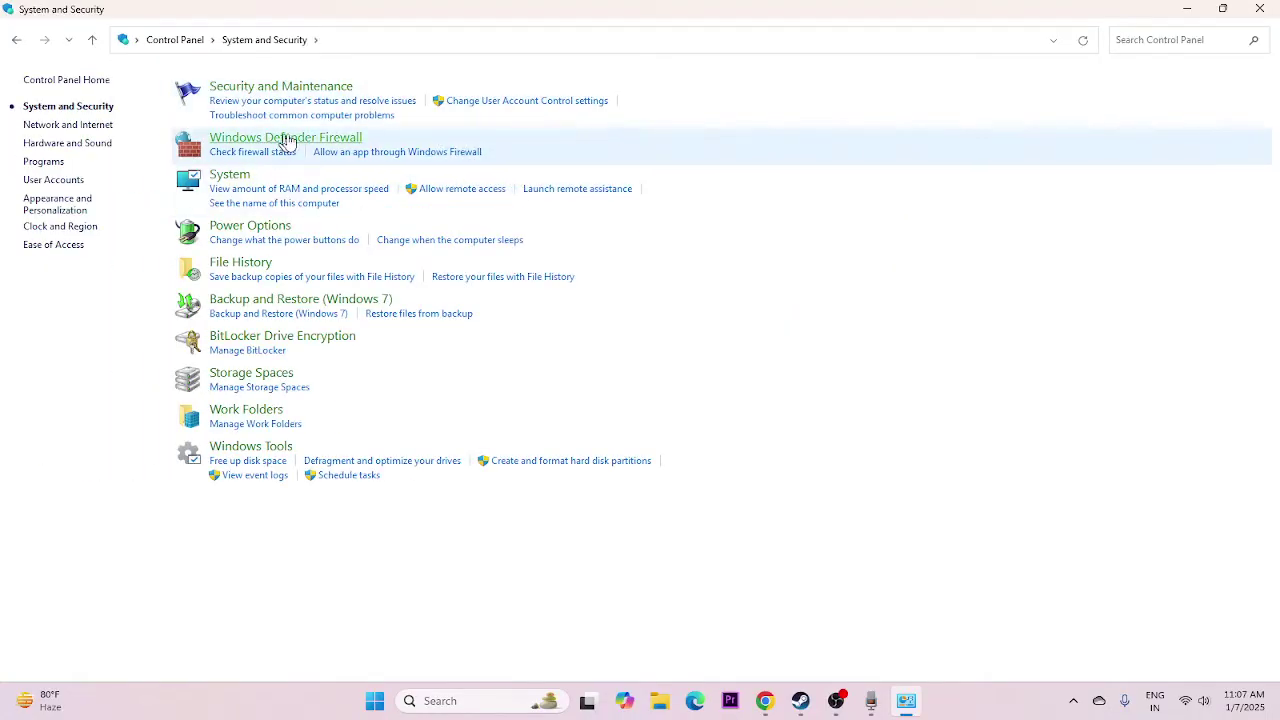
{"action": "left_click", "coordinate": [288, 140]}
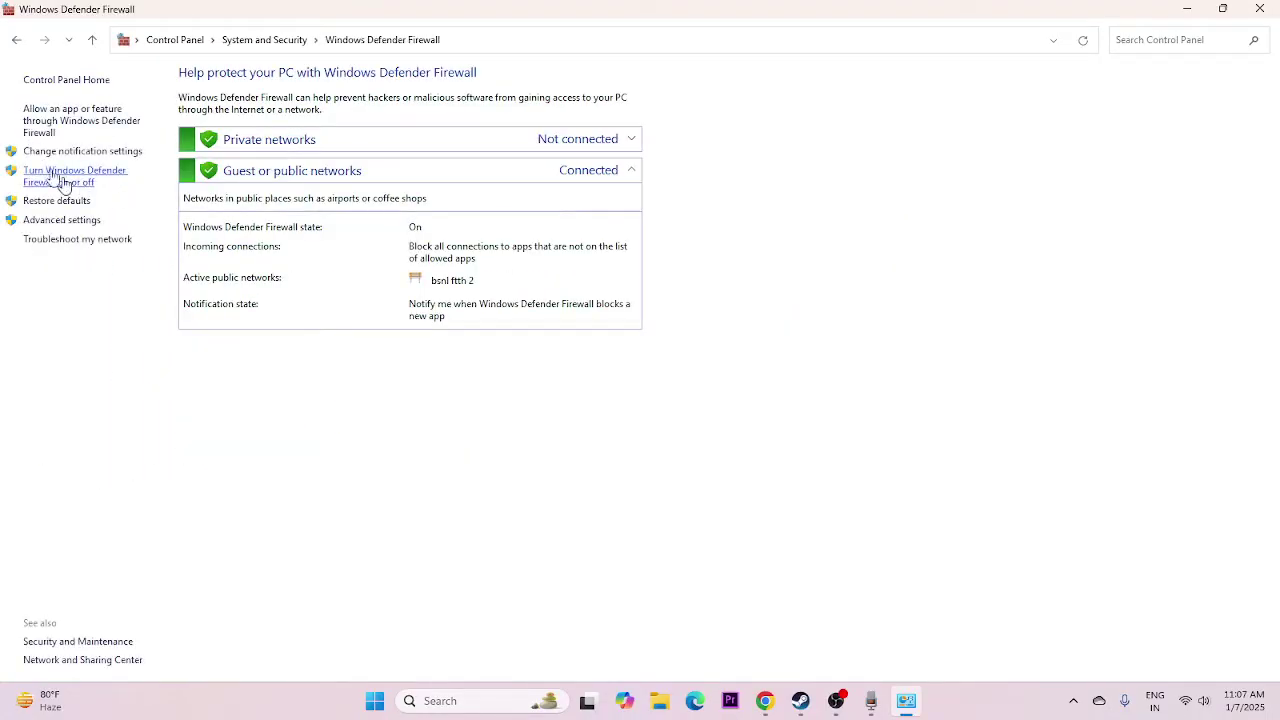
{"action": "left_click", "coordinate": [54, 124]}
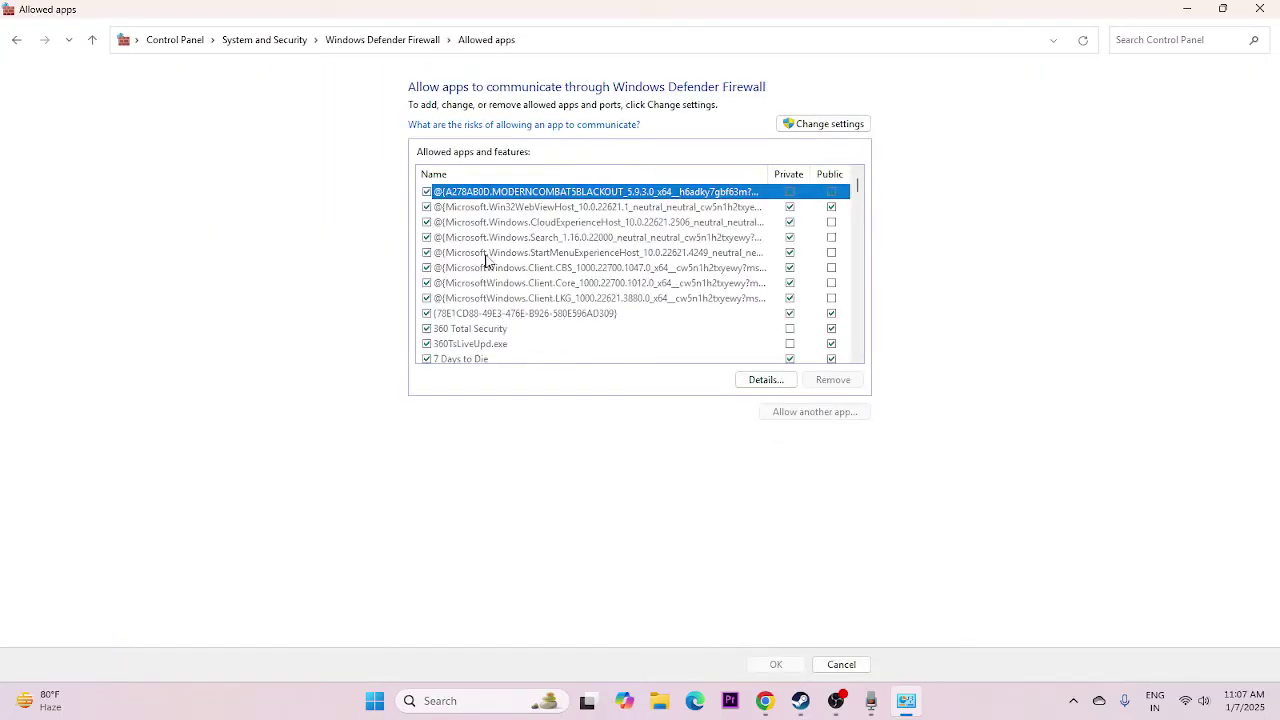
{"action": "scroll", "coordinate": [486, 257], "scroll_direction": "down", "scroll_amount": 5}
{"action": "scroll", "coordinate": [488, 260], "scroll_direction": "down", "scroll_amount": 15}
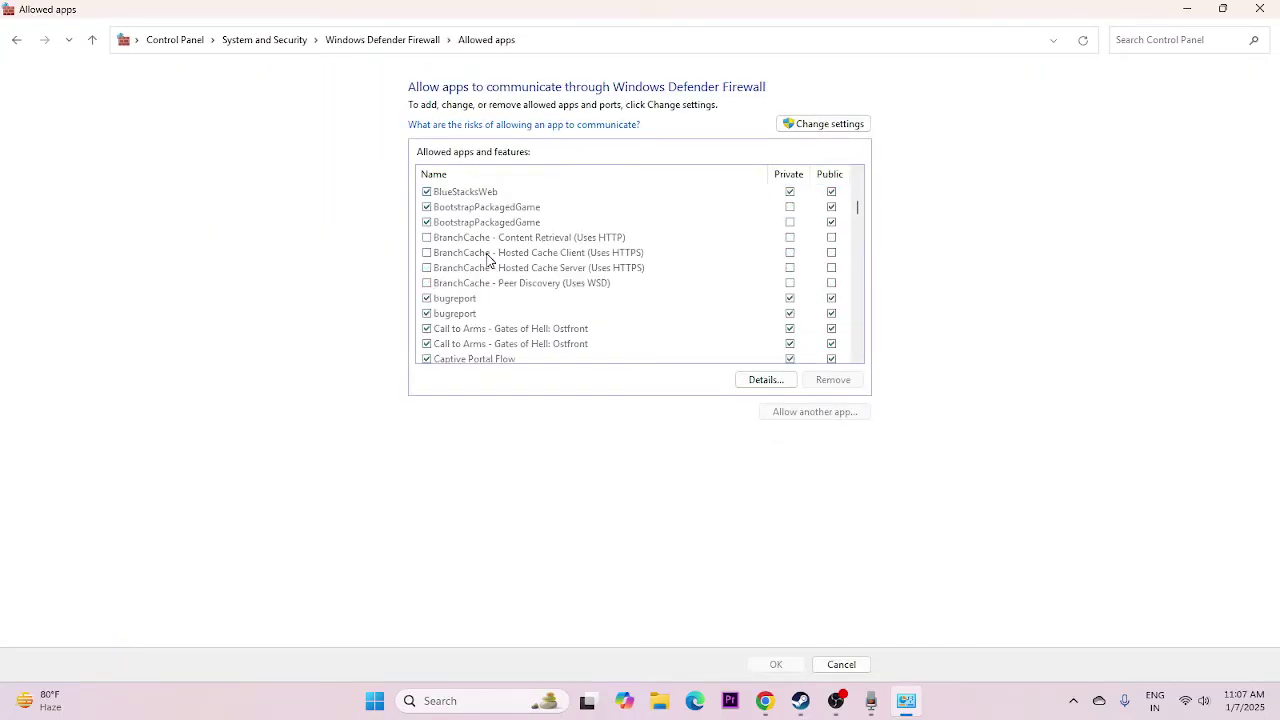
{"action": "scroll", "coordinate": [488, 260], "scroll_direction": "down", "scroll_amount": 15}
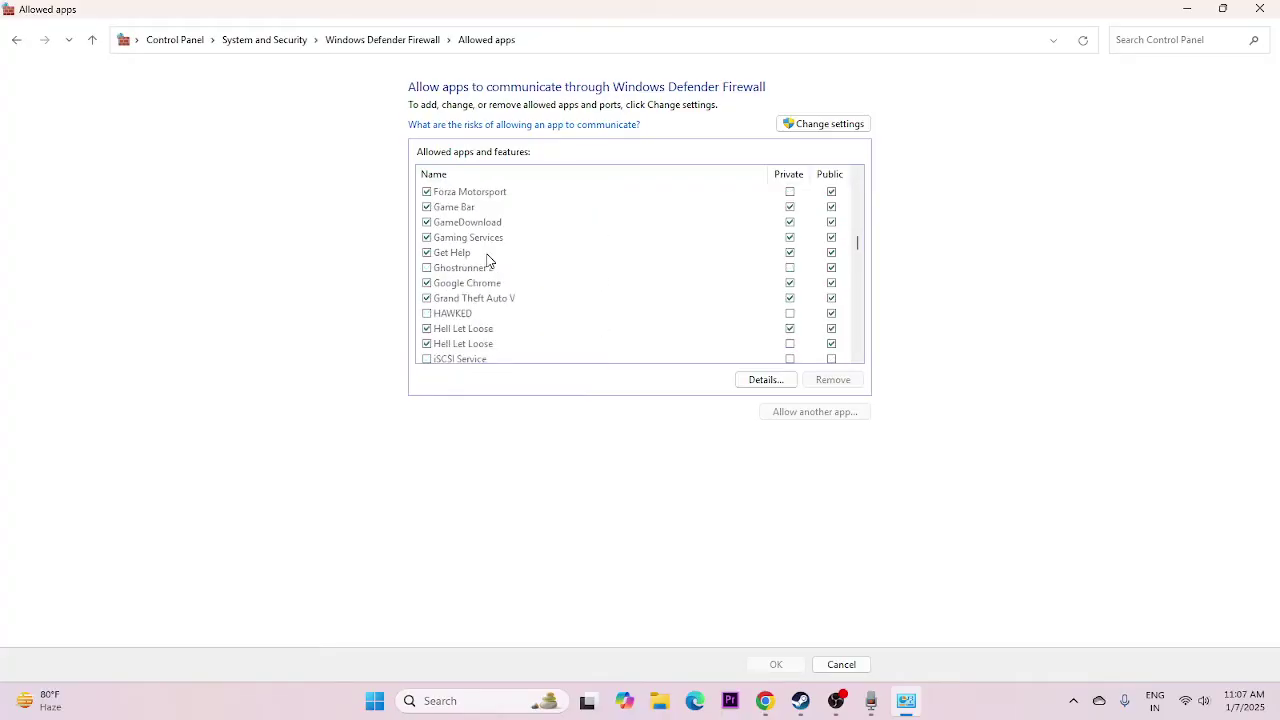
{"action": "scroll", "coordinate": [488, 260], "scroll_direction": "down", "scroll_amount": 15}
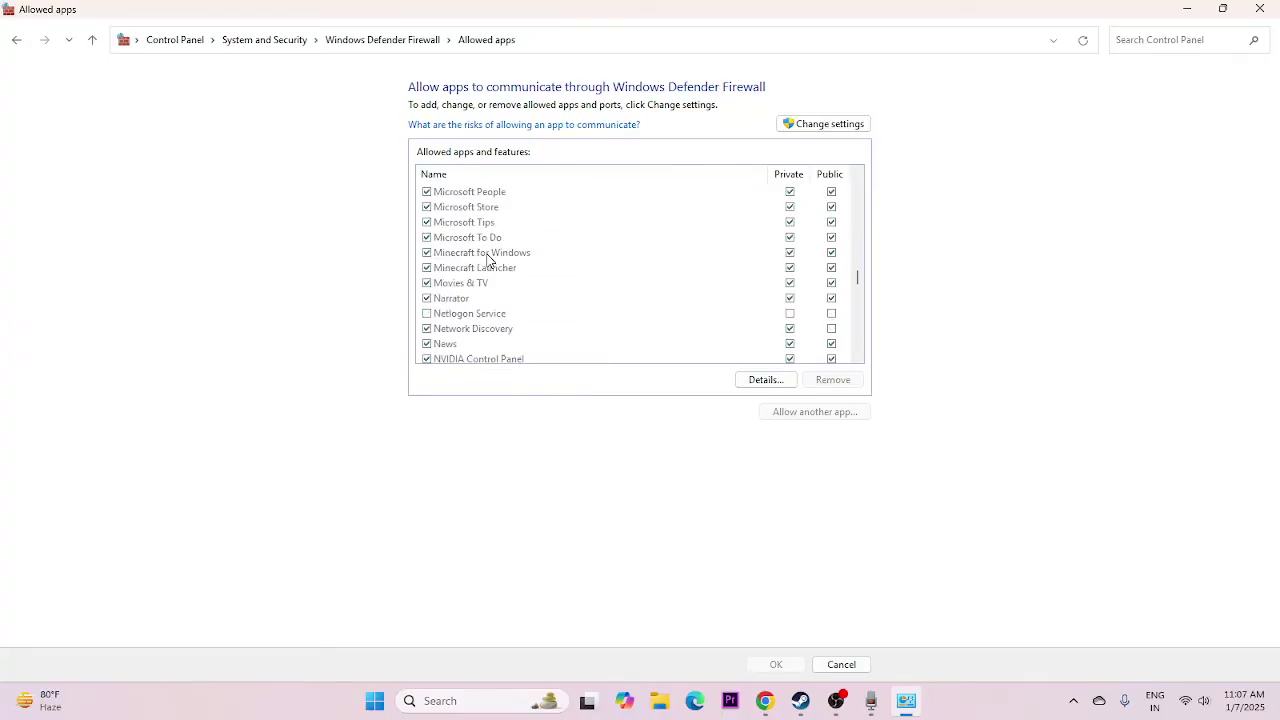
{"action": "scroll", "coordinate": [488, 260], "scroll_direction": "up", "scroll_amount": 2}
{"action": "scroll", "coordinate": [488, 260], "scroll_direction": "down", "scroll_amount": 12}
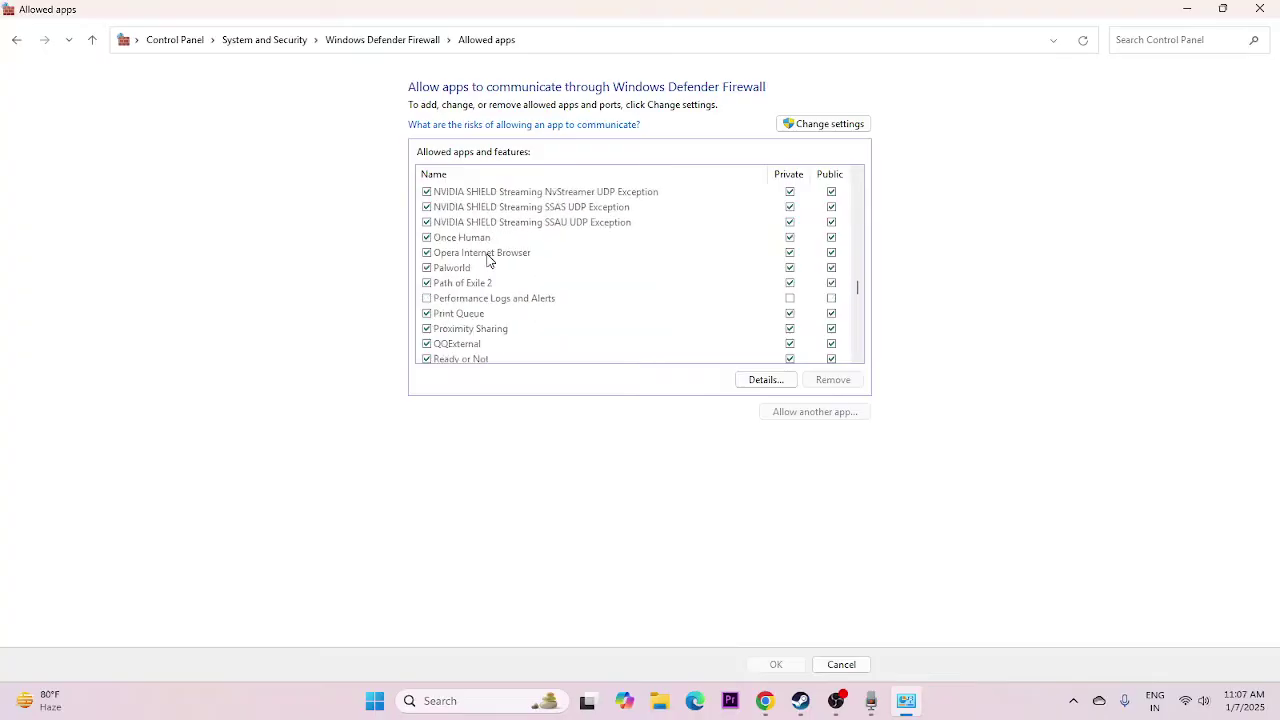
{"action": "scroll", "coordinate": [488, 260], "scroll_direction": "down", "scroll_amount": 10}
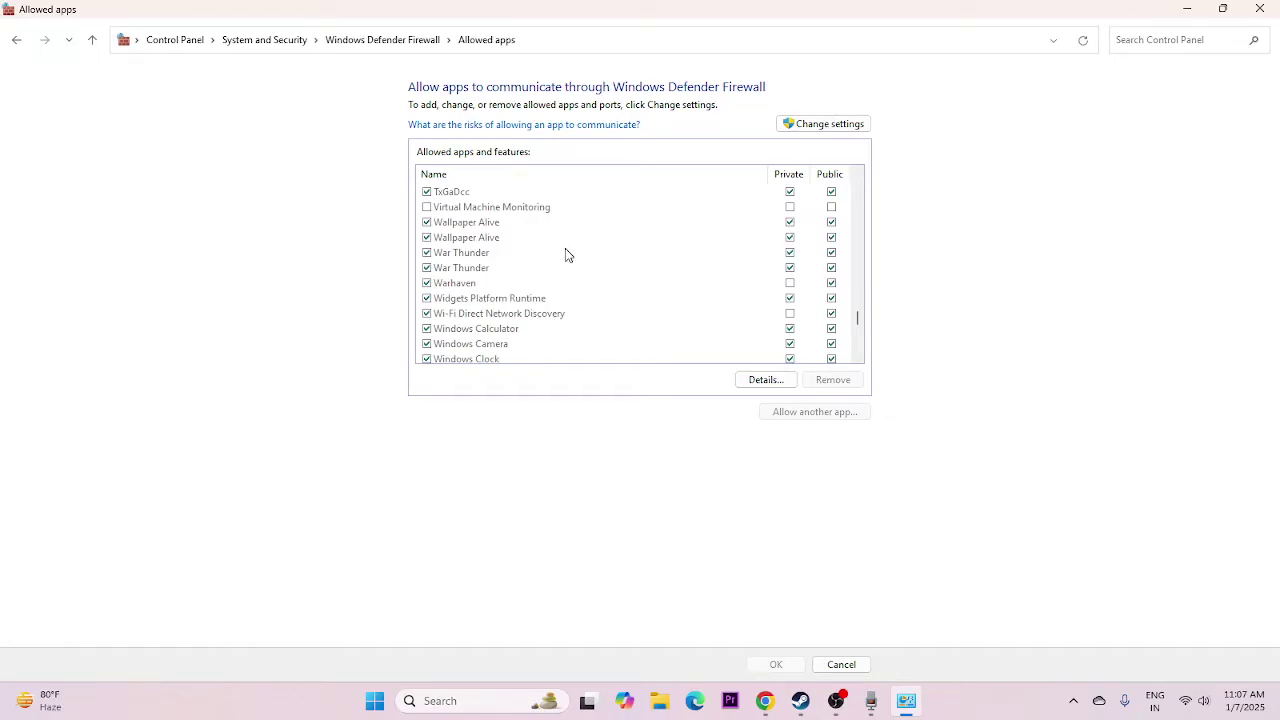
{"action": "left_click", "coordinate": [789, 283]}
{"action": "left_click", "coordinate": [1258, 11]}
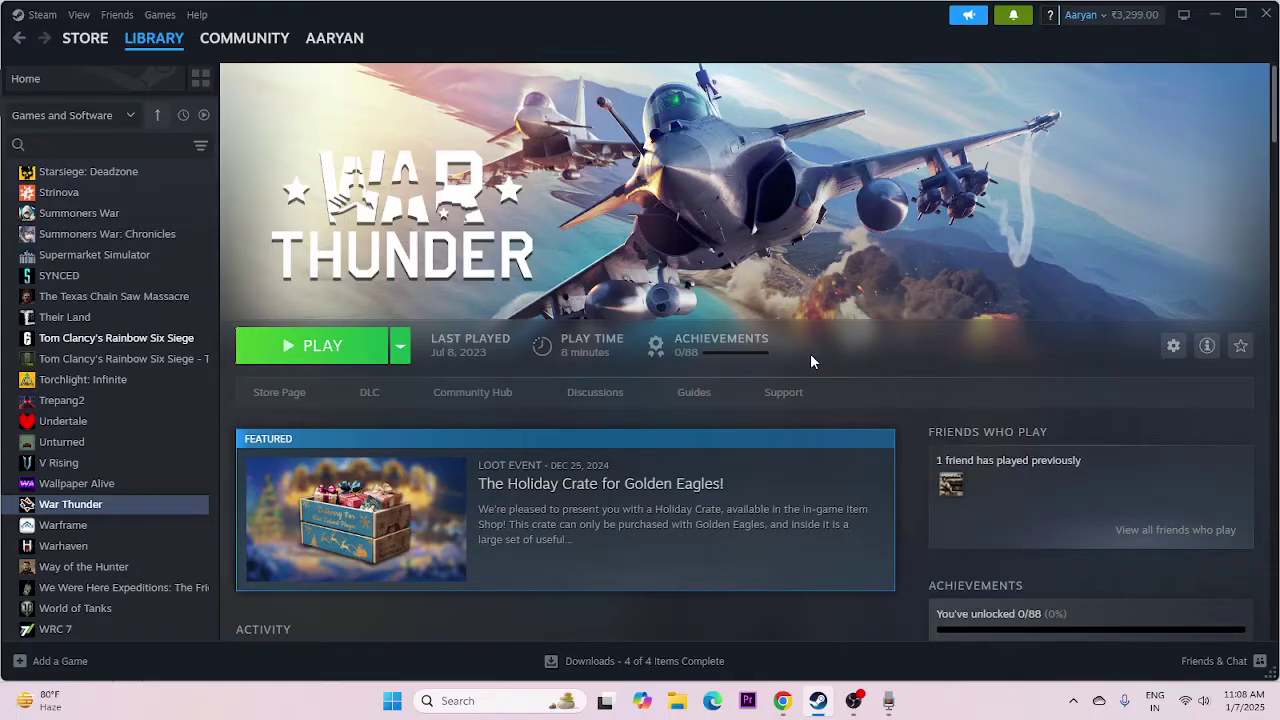
Launch System Configuration via a 'system' search, disable all non-Microsoft services, apply, and skip restarting
{"action": "left_click", "coordinate": [480, 703]}
{"action": "type", "text": "s"}
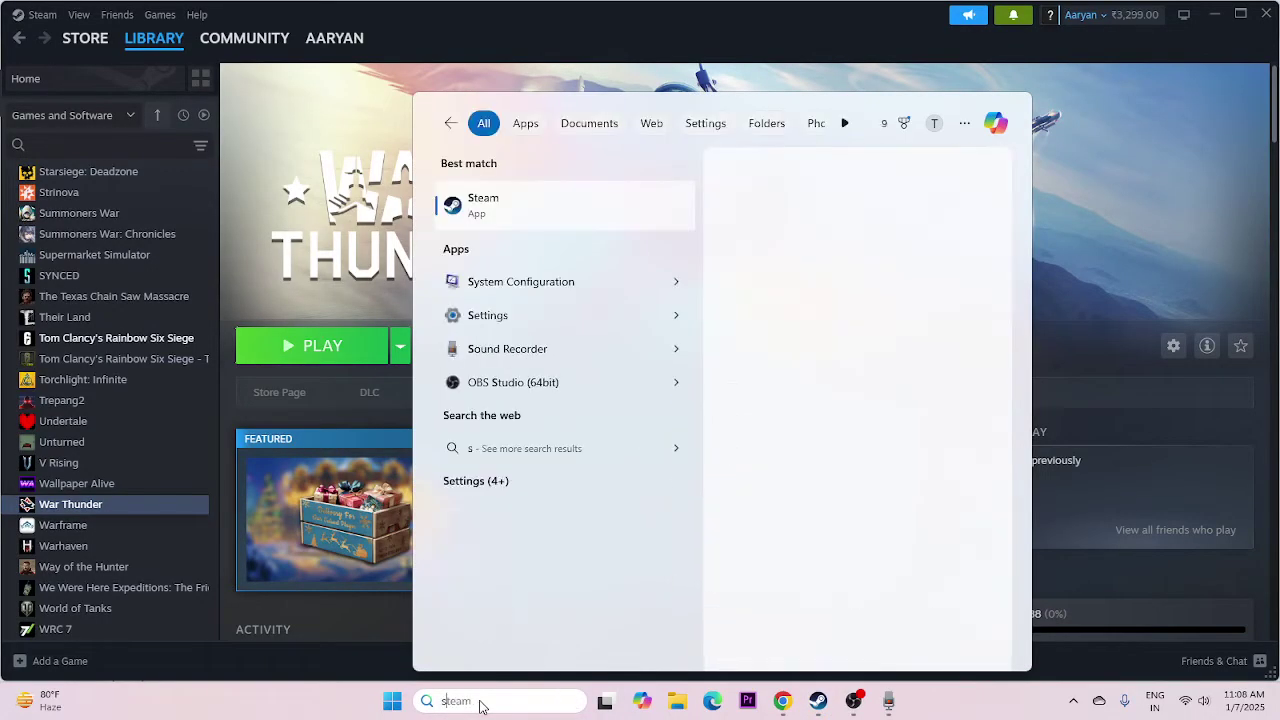
{"action": "type", "text": "ystem"}
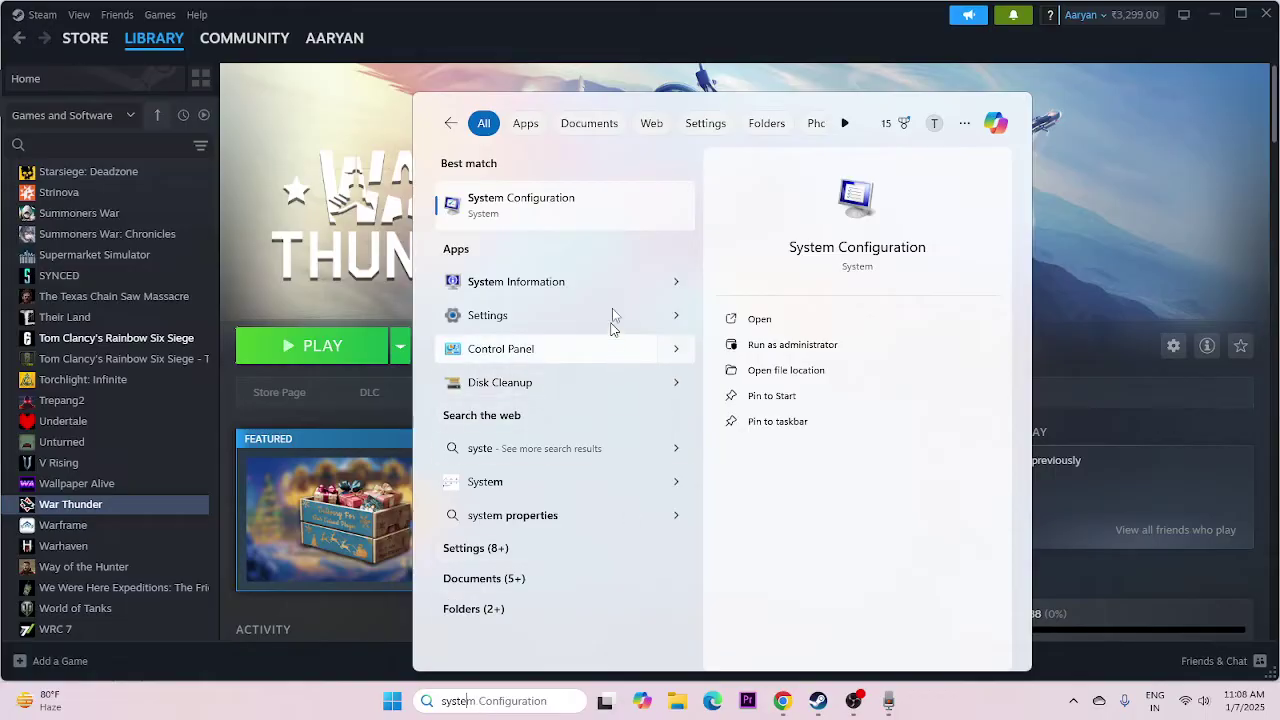
{"action": "left_click", "coordinate": [610, 207]}
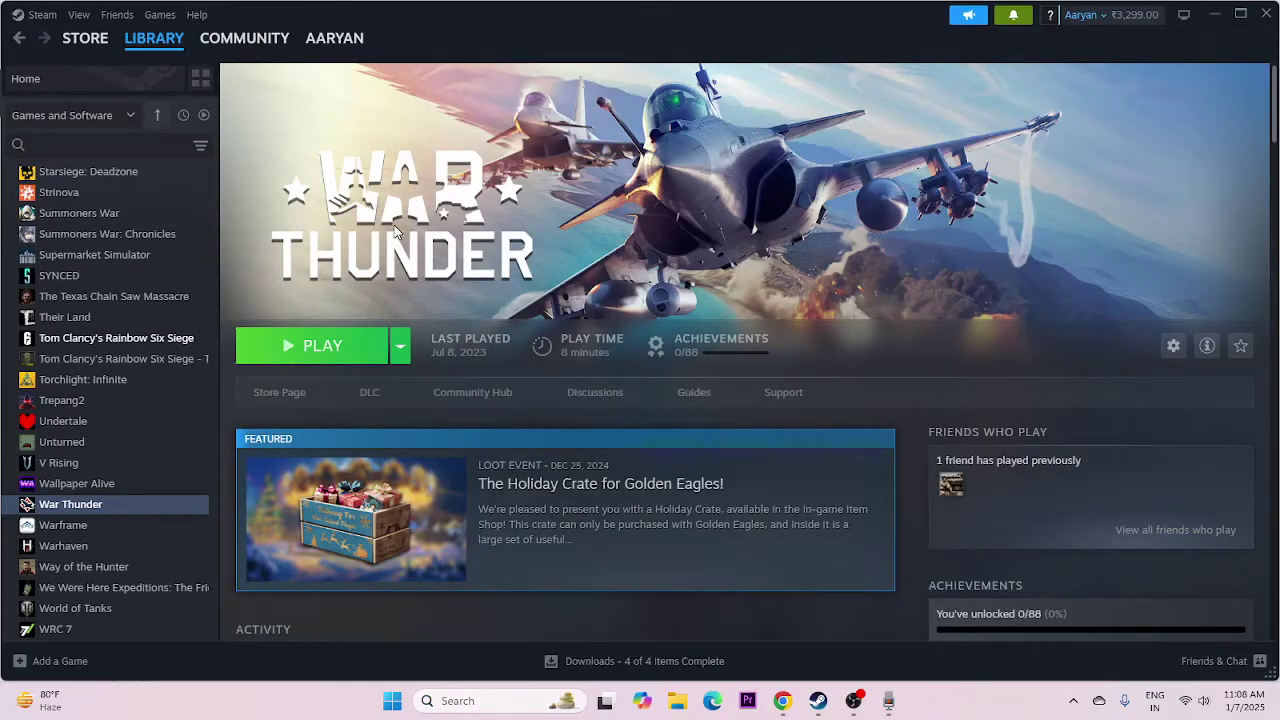
{"action": "left_click", "coordinate": [512, 224]}
{"action": "left_click", "coordinate": [812, 438]}
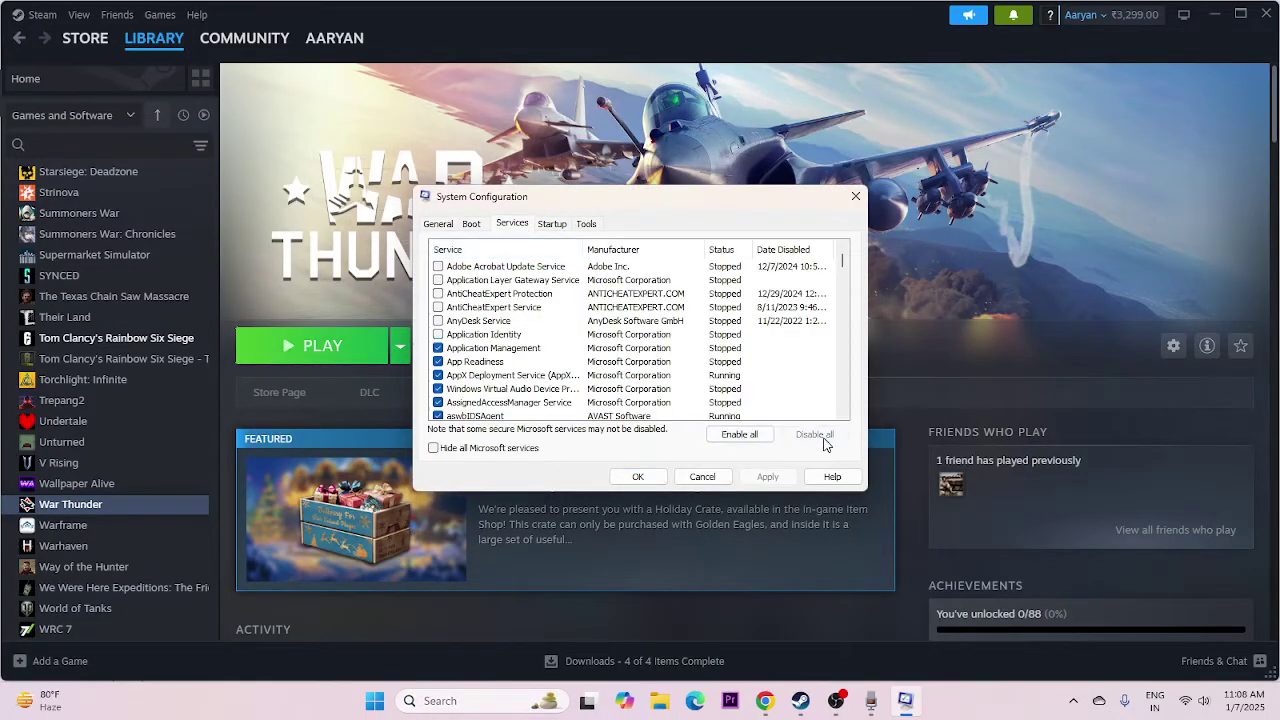
{"action": "left_click", "coordinate": [434, 448]}
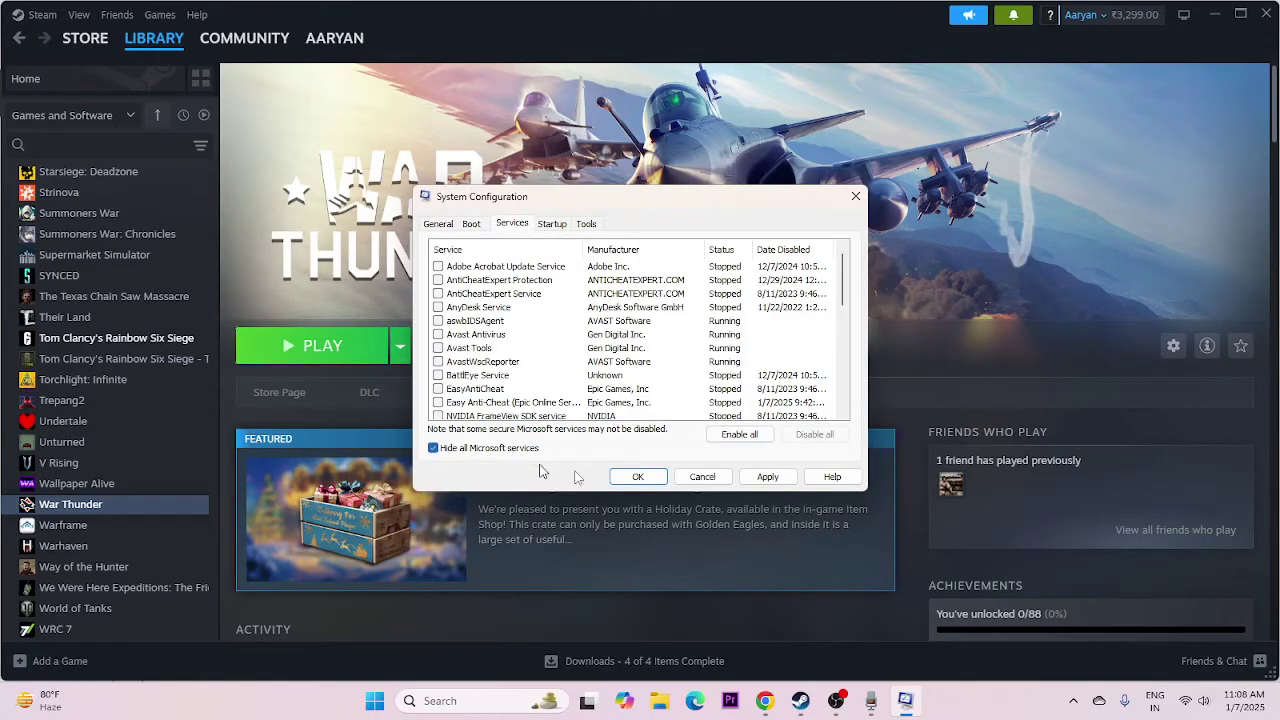
{"action": "left_click", "coordinate": [767, 476]}
{"action": "left_click", "coordinate": [638, 476]}
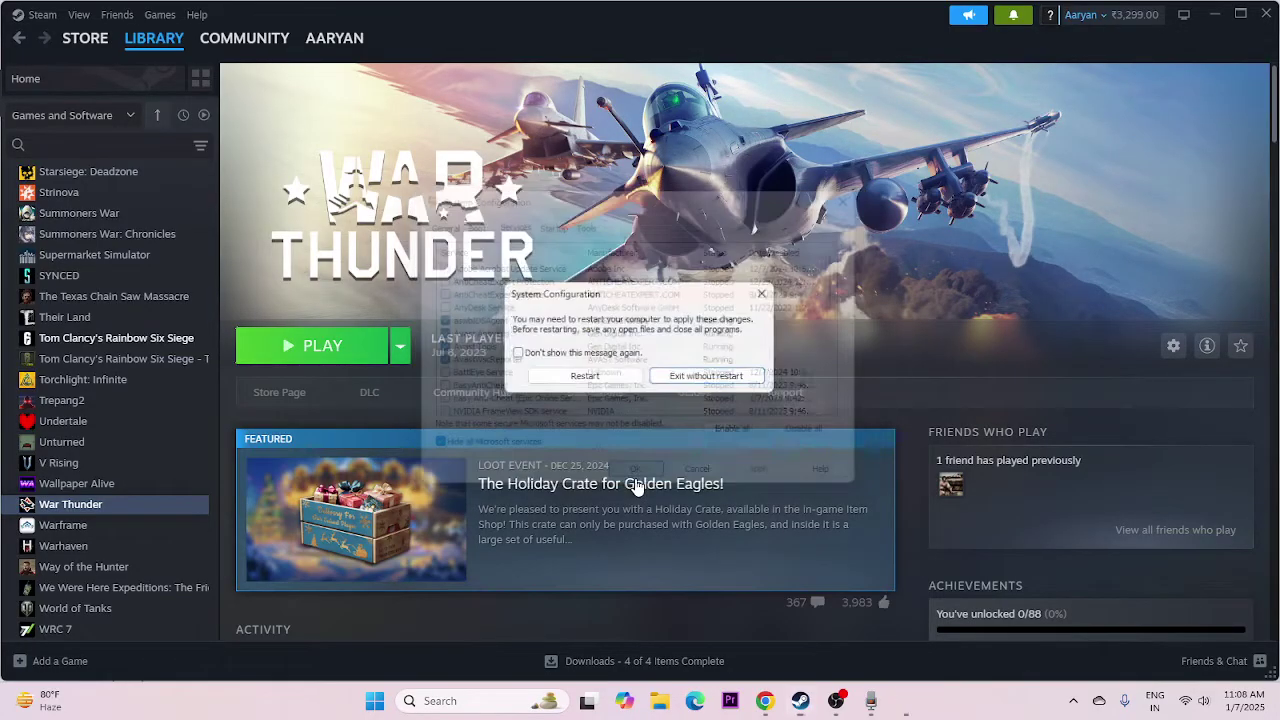
{"action": "left_click", "coordinate": [766, 293]}
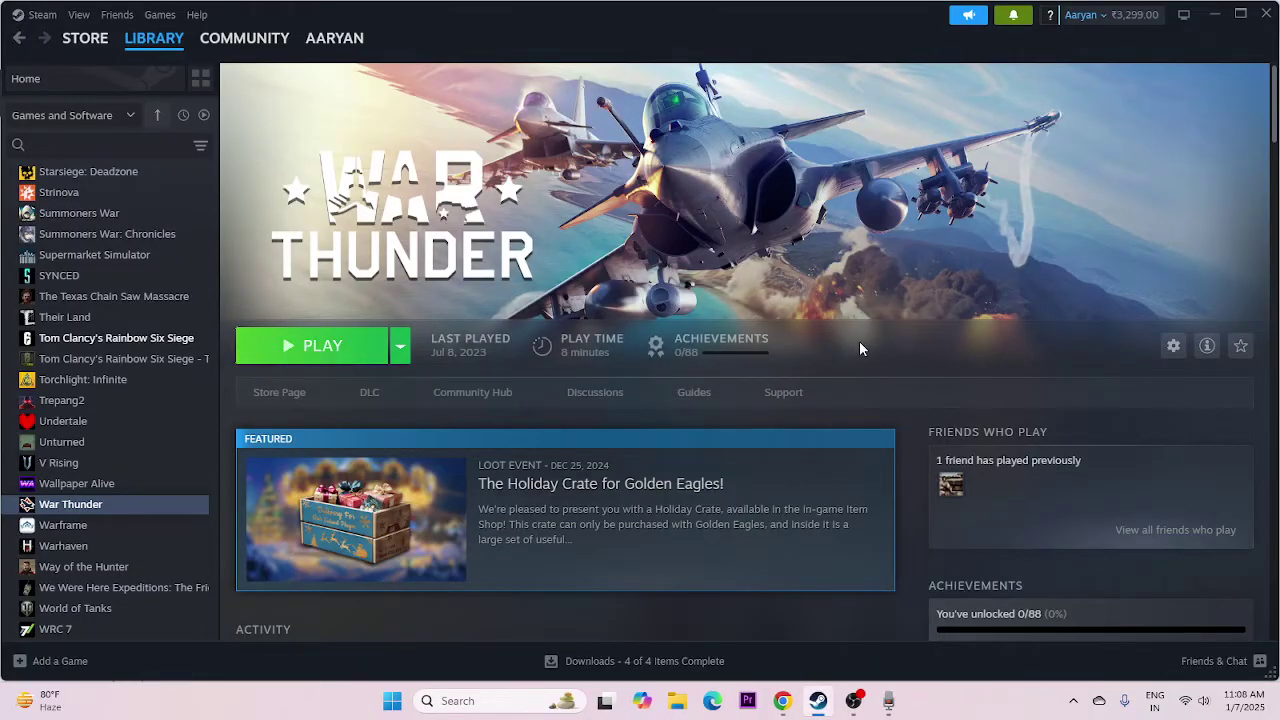
{"action": "left_click", "coordinate": [678, 700]}
{"action": "scroll", "coordinate": [157, 360], "scroll_direction": "down", "scroll_amount": 3}
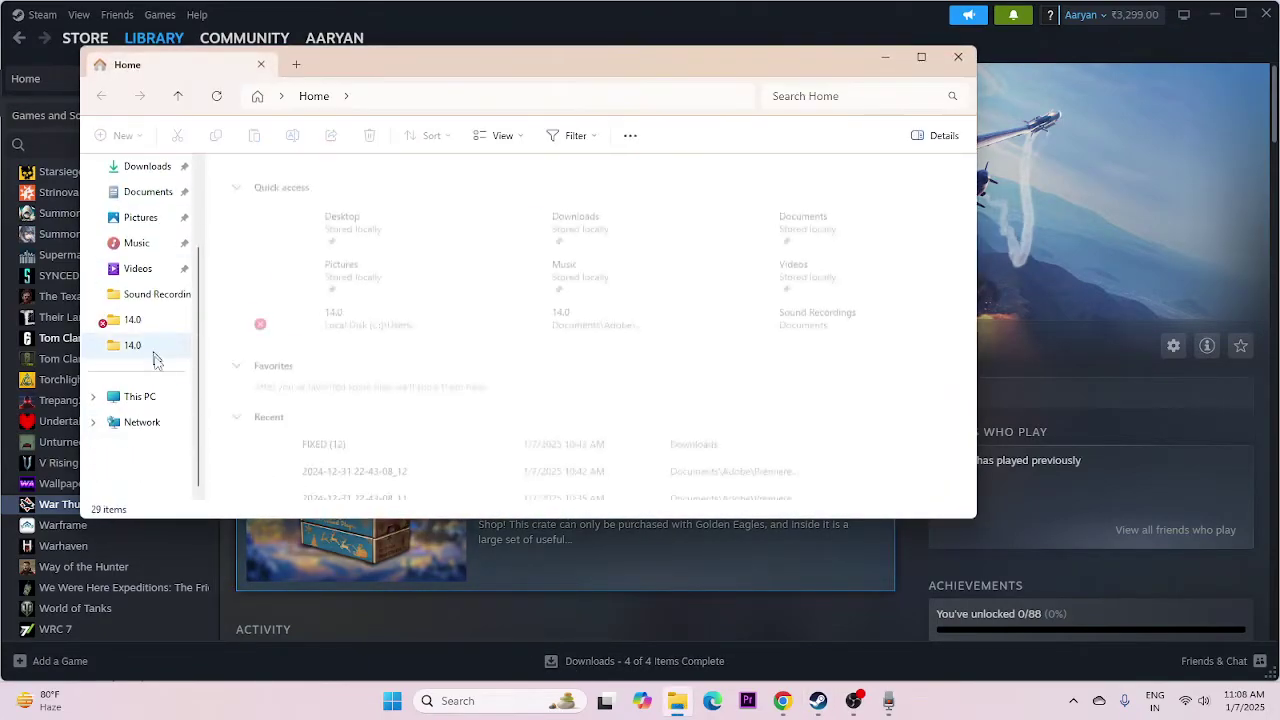
{"action": "left_click", "coordinate": [140, 398]}
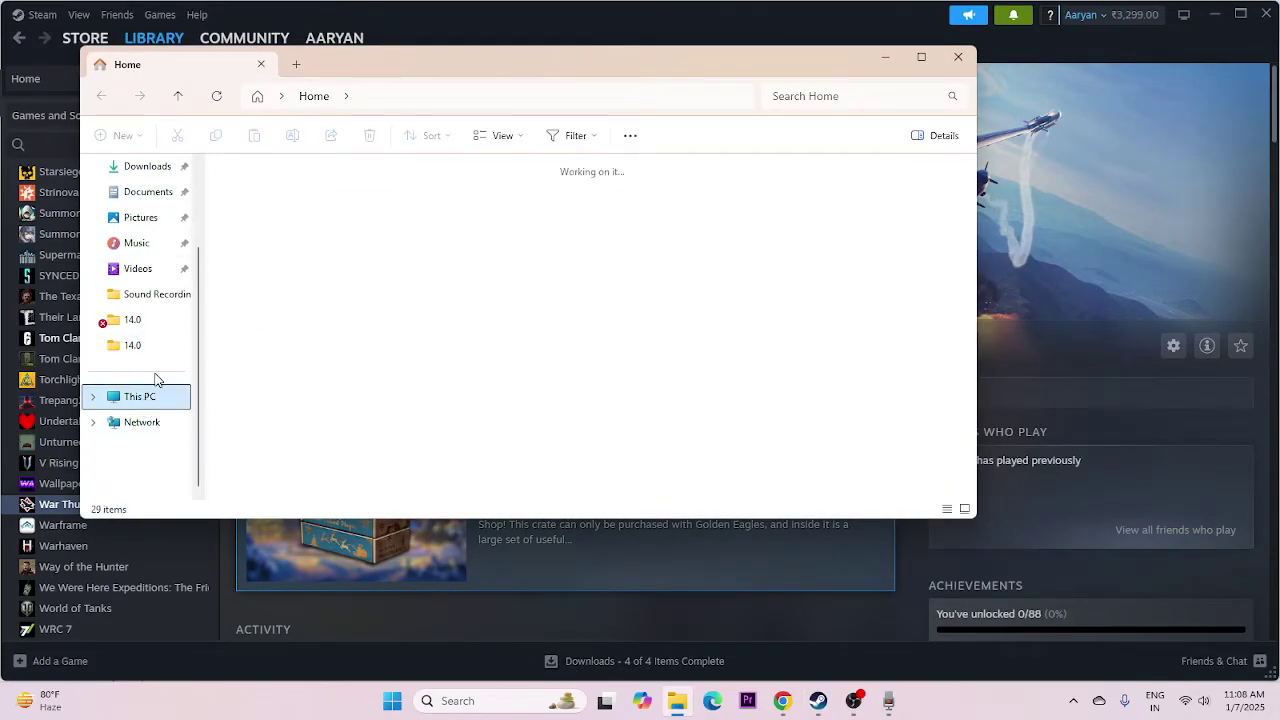
{"action": "left_click", "coordinate": [145, 192]}
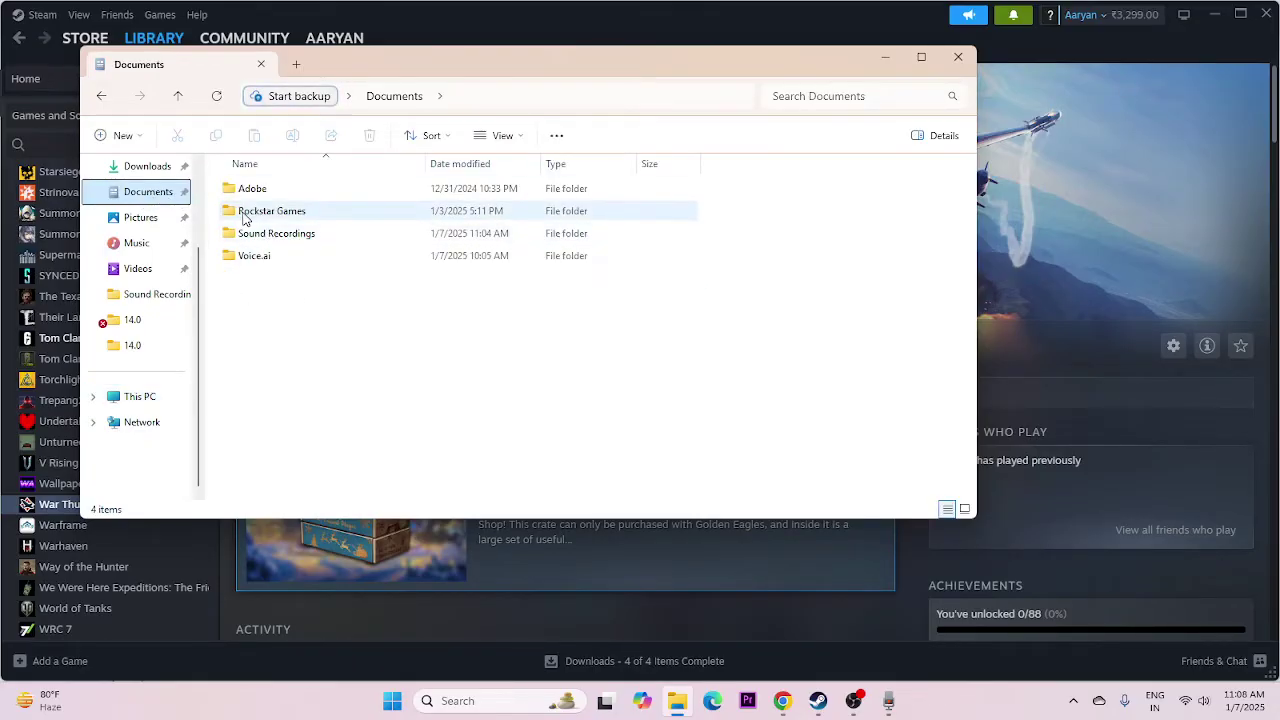
{"action": "double_click", "coordinate": [320, 221]}
{"action": "left_click", "coordinate": [101, 96]}
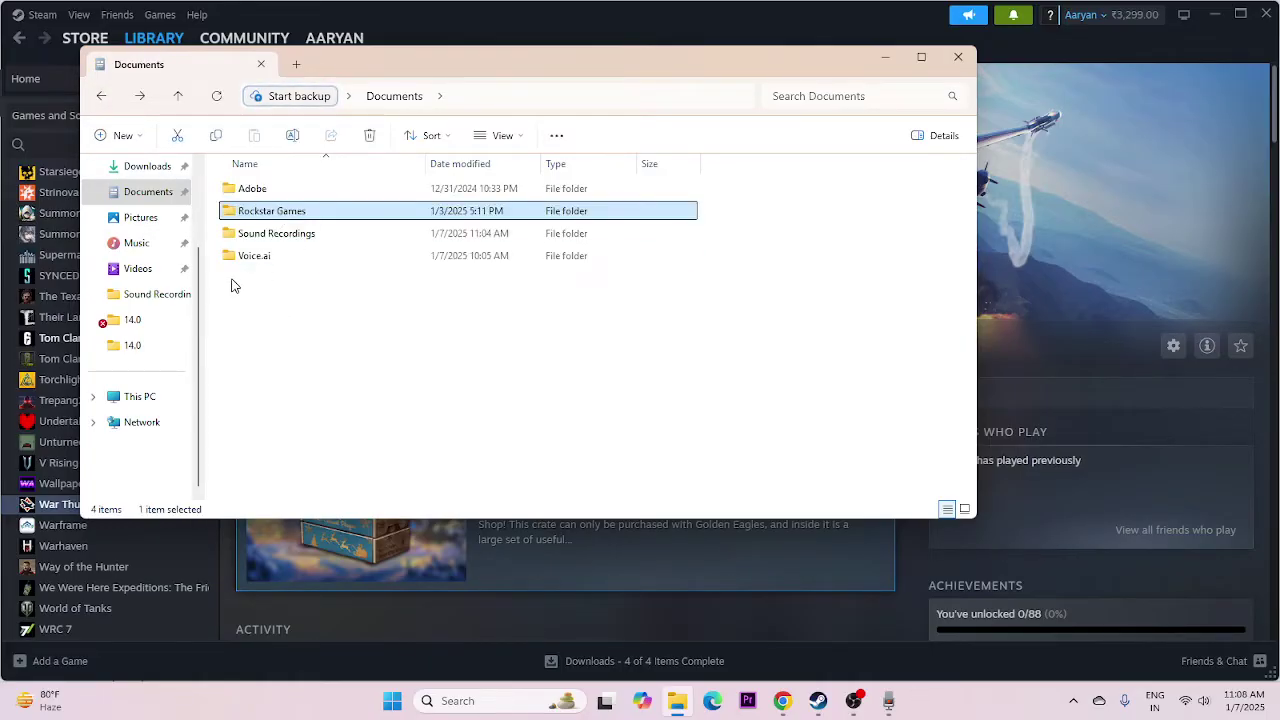
{"action": "left_click", "coordinate": [957, 62]}
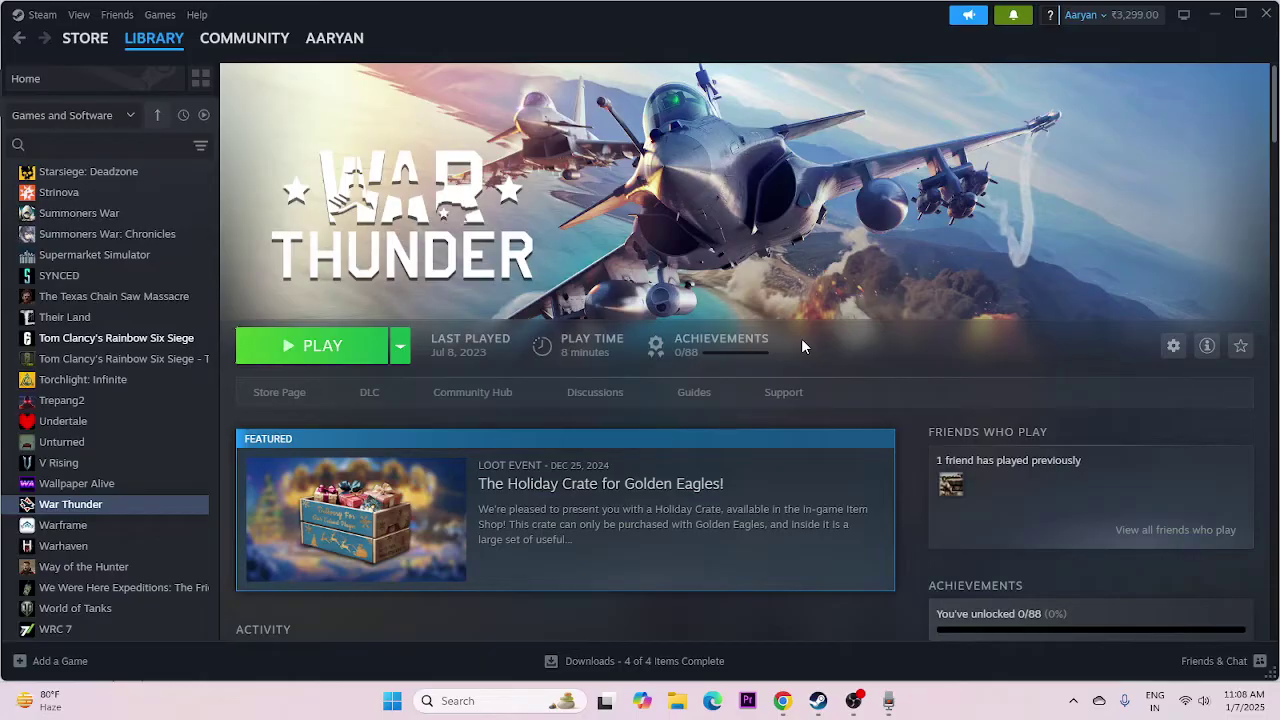
Turn off the Steam Overlay in War Thunder's Steam properties
{"action": "right_click", "coordinate": [90, 508]}
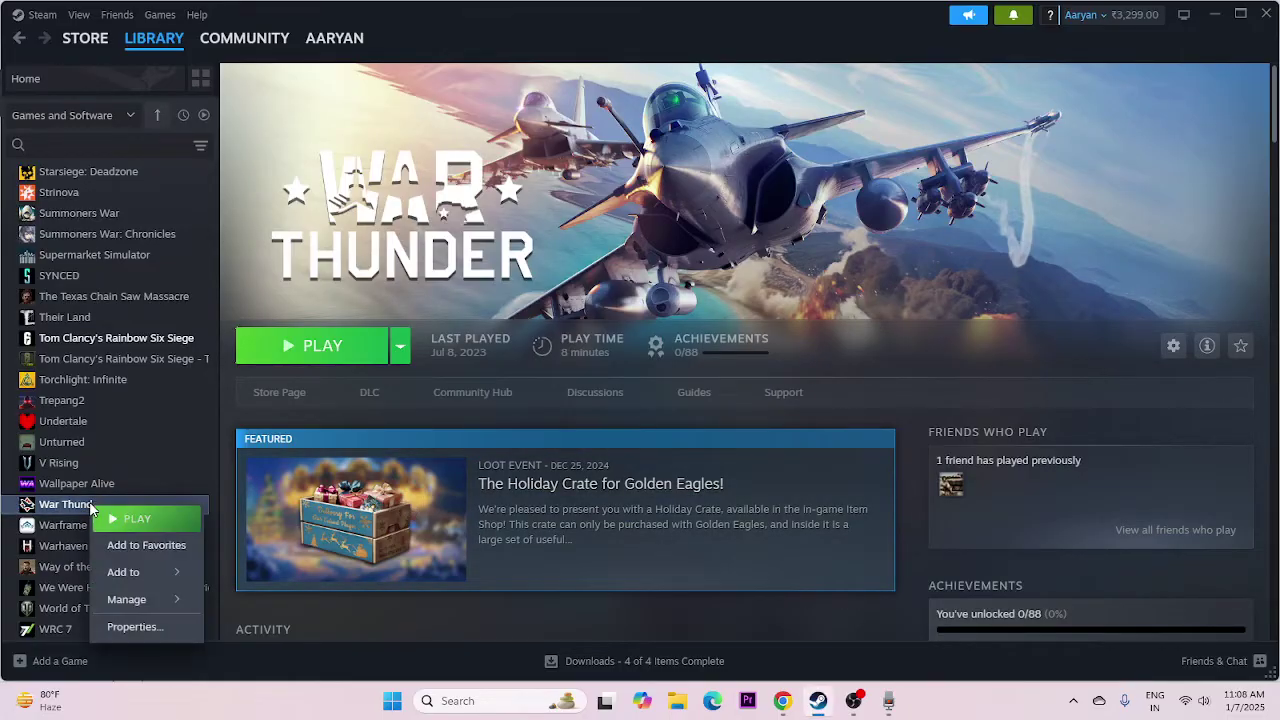
{"action": "left_click", "coordinate": [135, 626]}
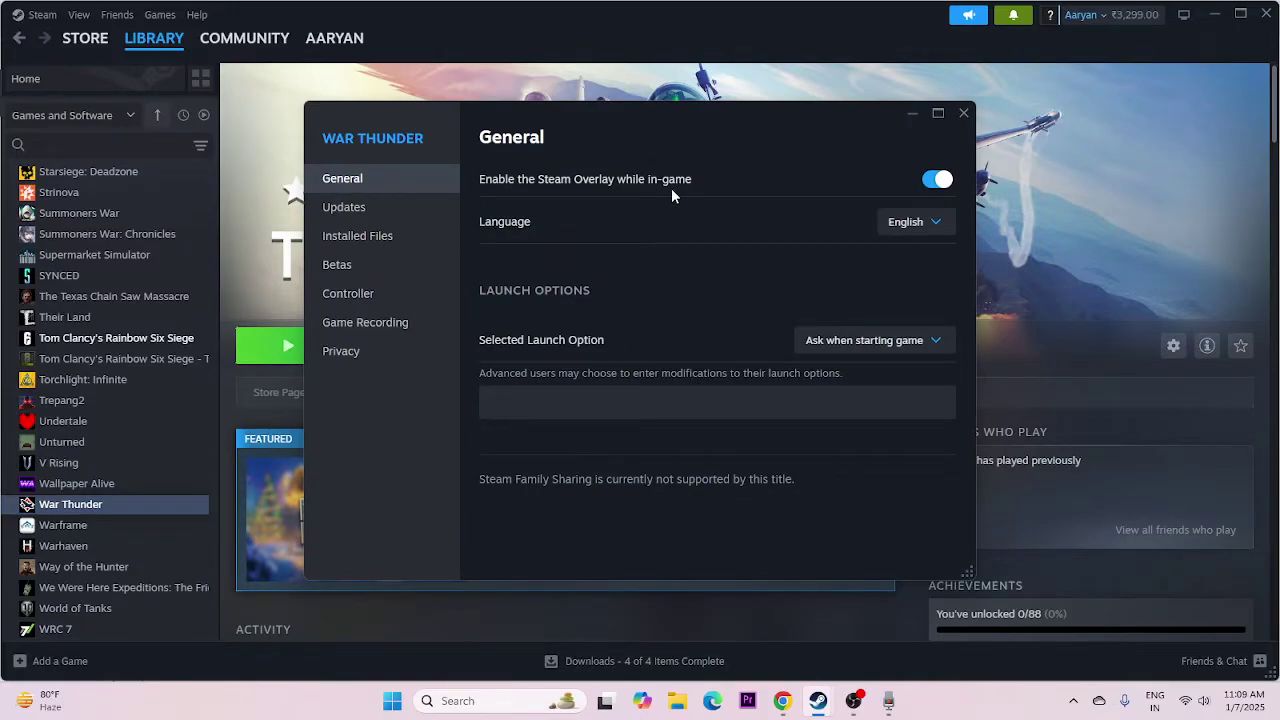
{"action": "left_click", "coordinate": [932, 180]}
{"action": "left_click_drag", "start_coordinate": [755, 145], "coordinate": [860, 155]}
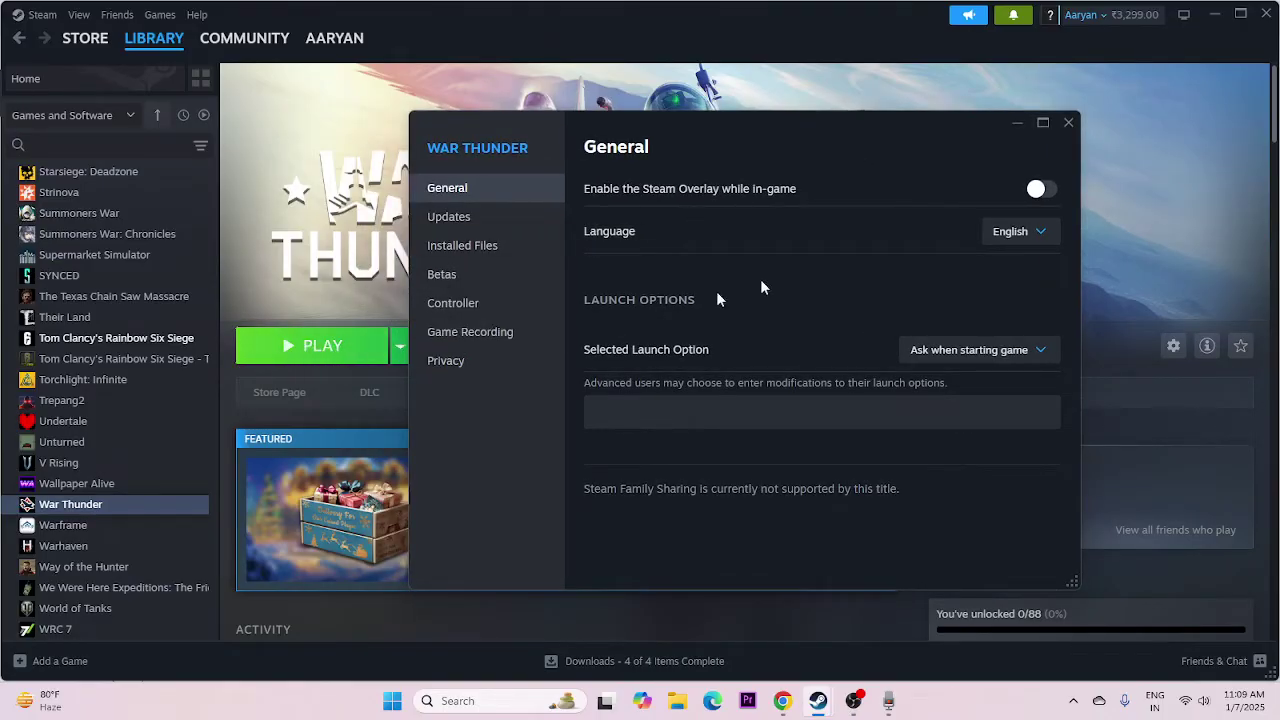
Enter -dx11 as the launch option, then delete it and close the properties window
{"action": "left_click", "coordinate": [607, 411]}
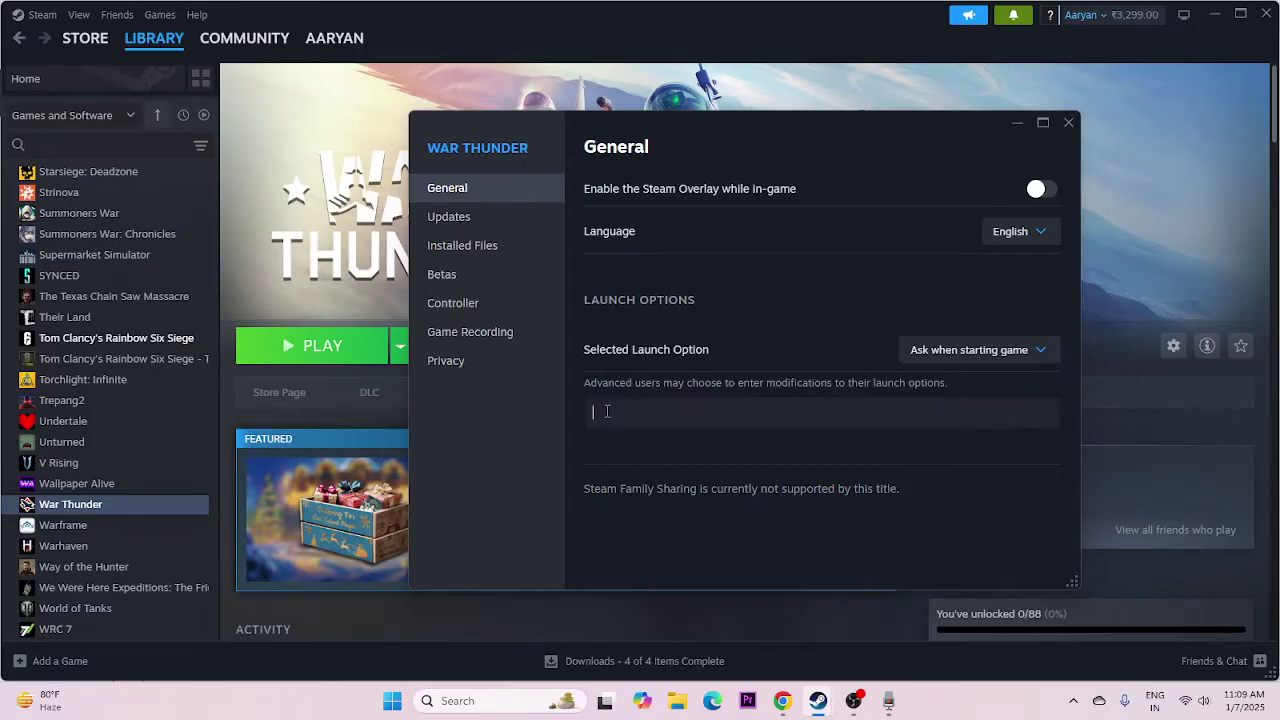
{"action": "type", "text": "-dx11"}
{"action": "left_click_drag", "start_coordinate": [624, 411], "coordinate": [578, 408]}
{"action": "left_click", "coordinate": [600, 411]}
{"action": "left_click_drag", "start_coordinate": [594, 411], "coordinate": [648, 417]}
{"action": "key", "text": "BackSpace"}
{"action": "left_click", "coordinate": [1068, 123]}
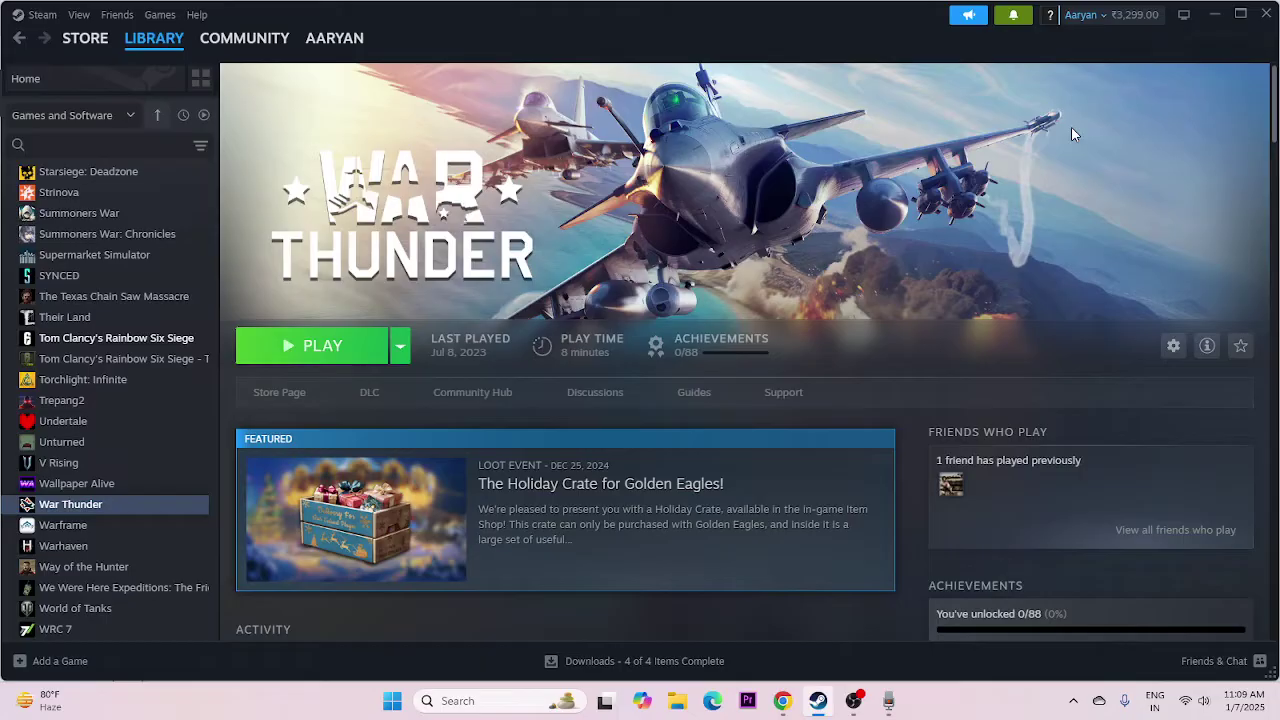
Reopen System Configuration from recent apps, disable all non-Microsoft services again, apply, and skip restarting
{"action": "left_click", "coordinate": [480, 700]}
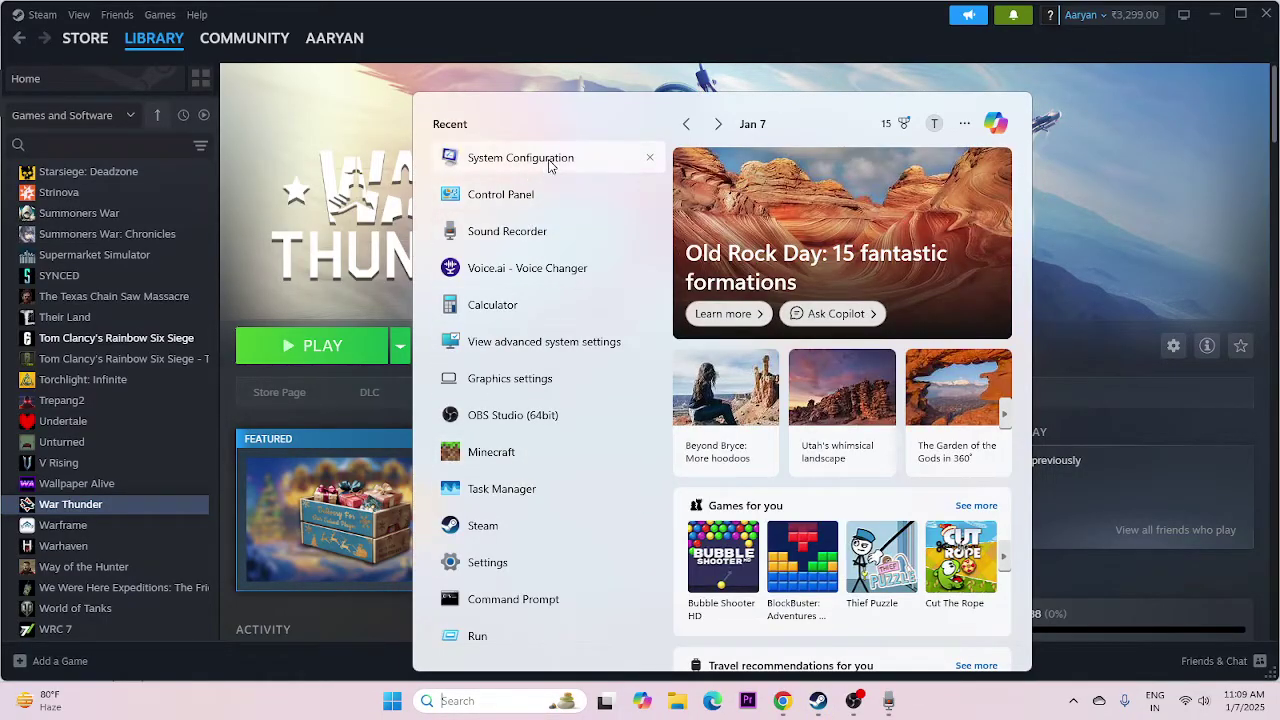
{"action": "left_click", "coordinate": [549, 160]}
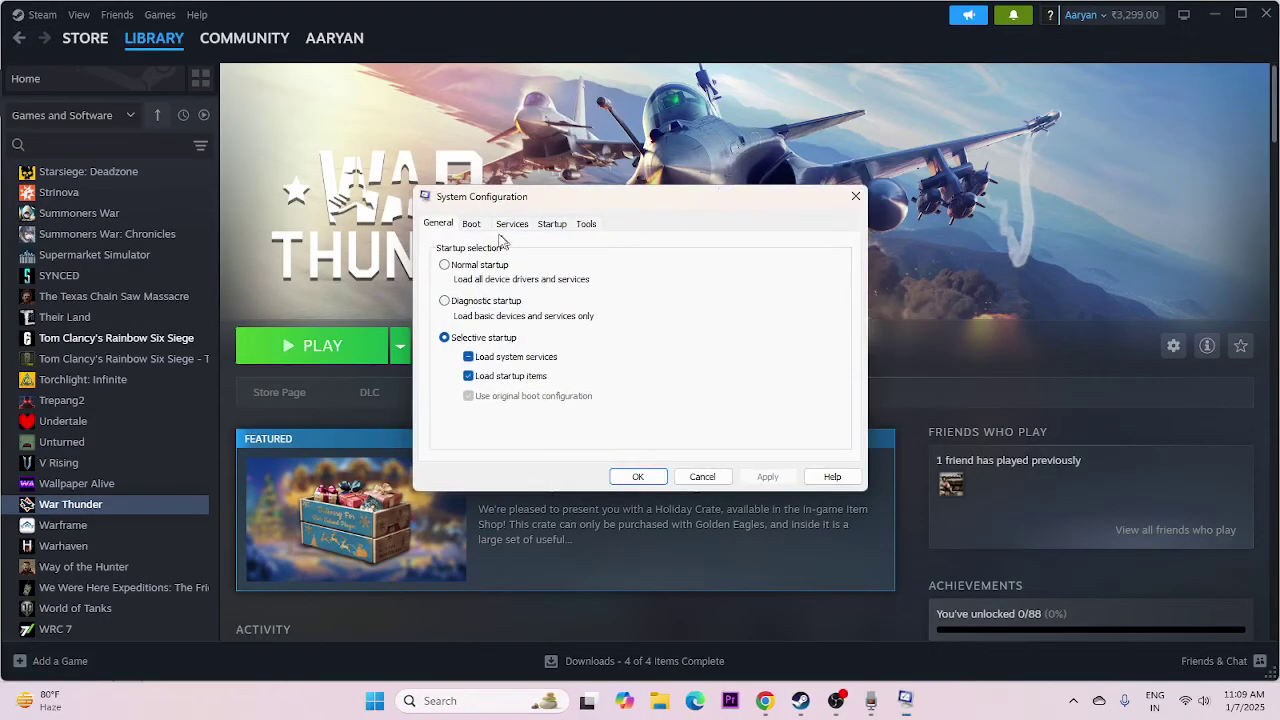
{"action": "left_click", "coordinate": [511, 223]}
{"action": "left_click", "coordinate": [814, 434]}
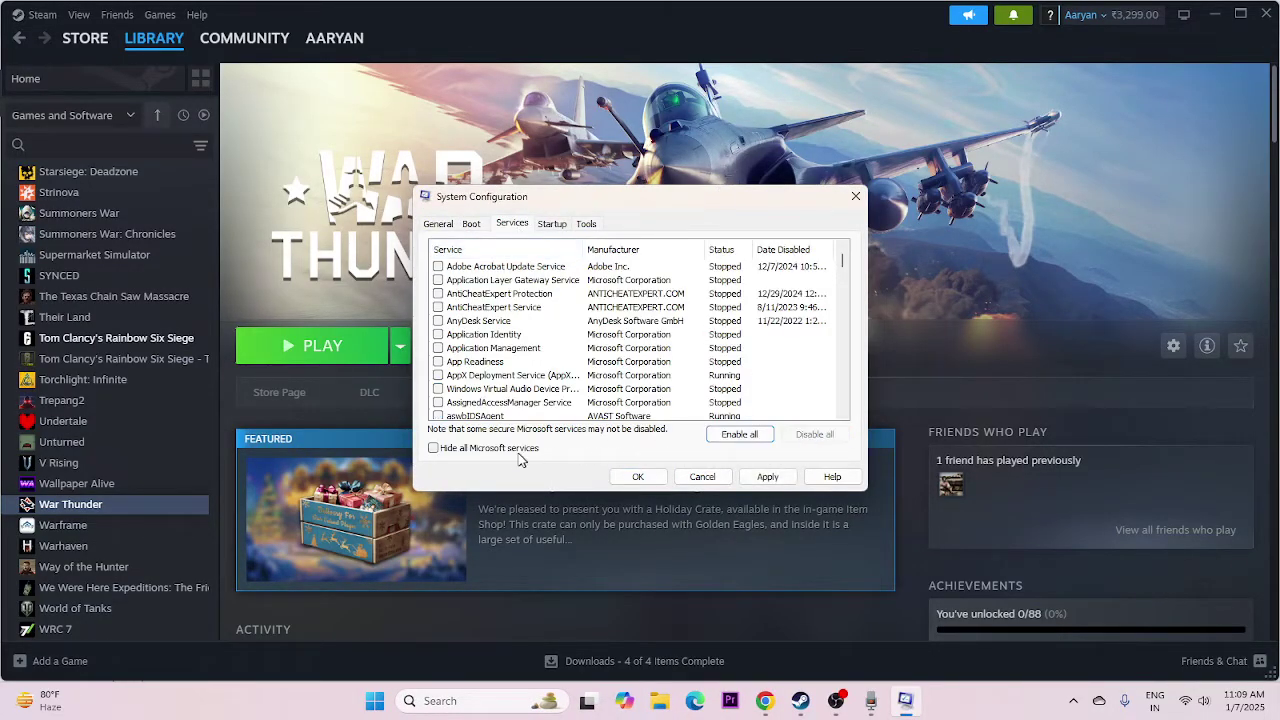
{"action": "left_click", "coordinate": [505, 448]}
{"action": "left_click", "coordinate": [767, 477]}
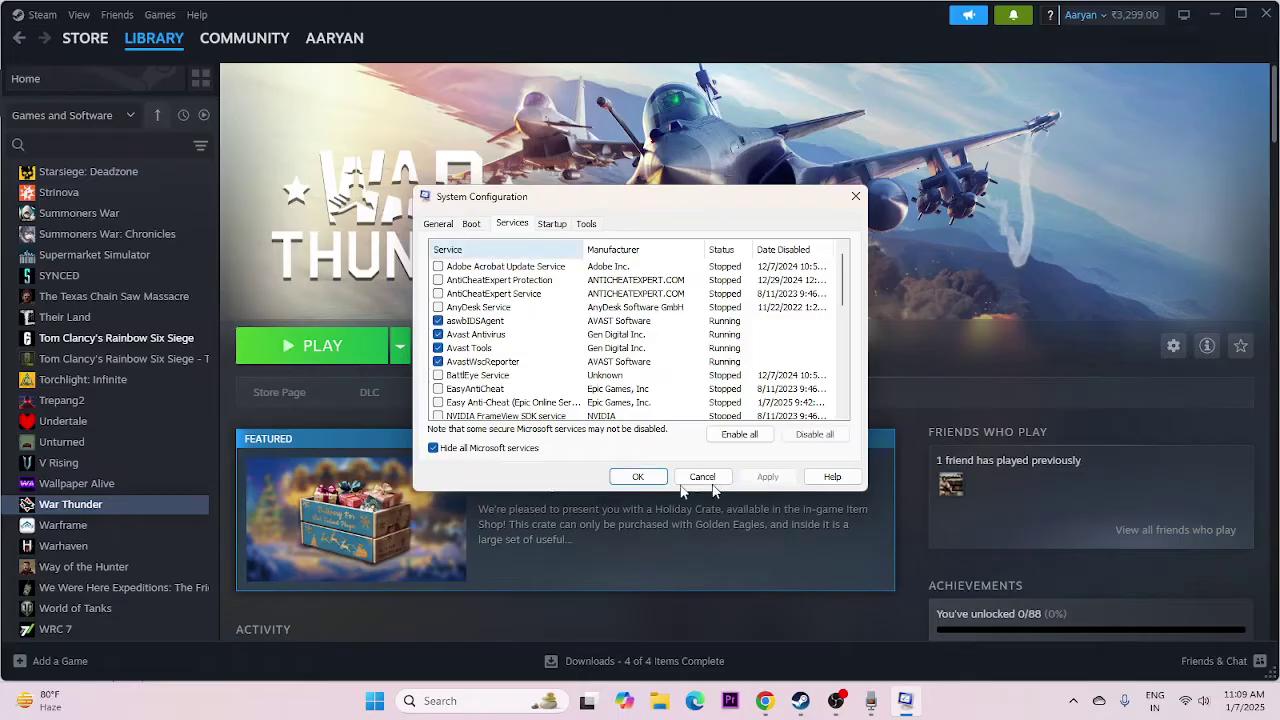
{"action": "left_click", "coordinate": [637, 477]}
{"action": "left_click", "coordinate": [767, 294]}
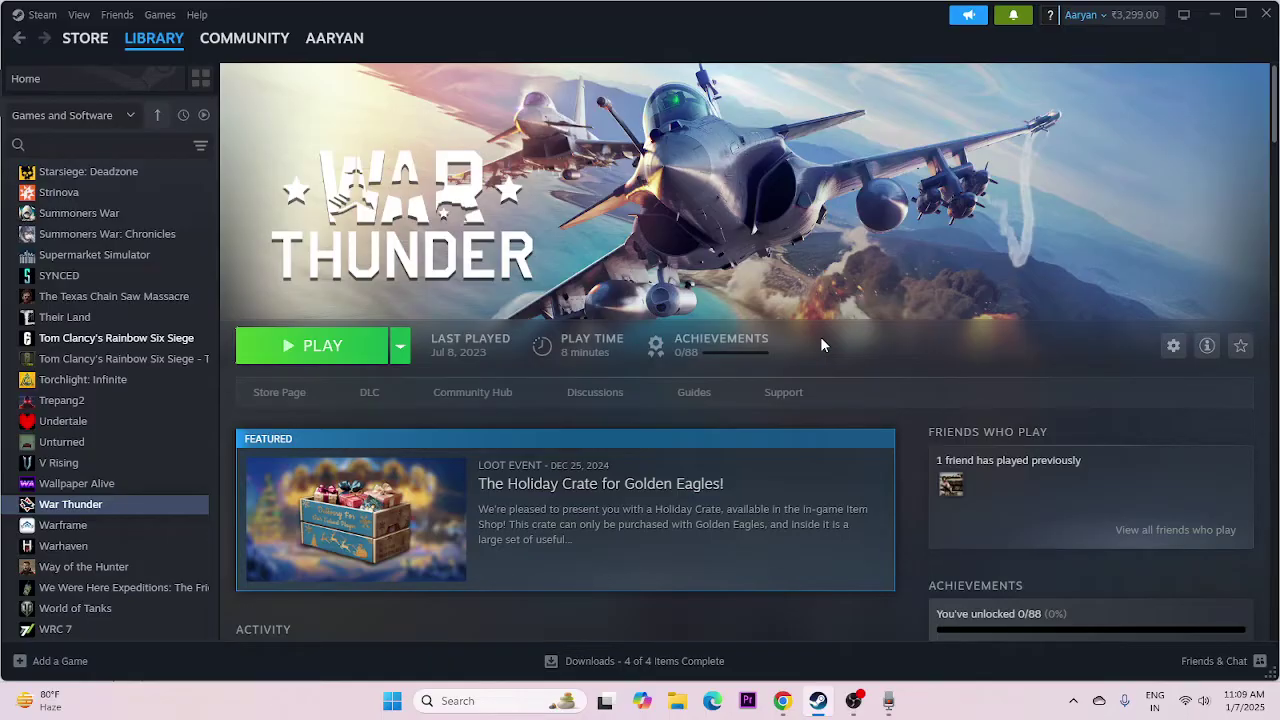
{"action": "right_click", "coordinate": [397, 705]}
{"action": "left_click", "coordinate": [420, 505]}
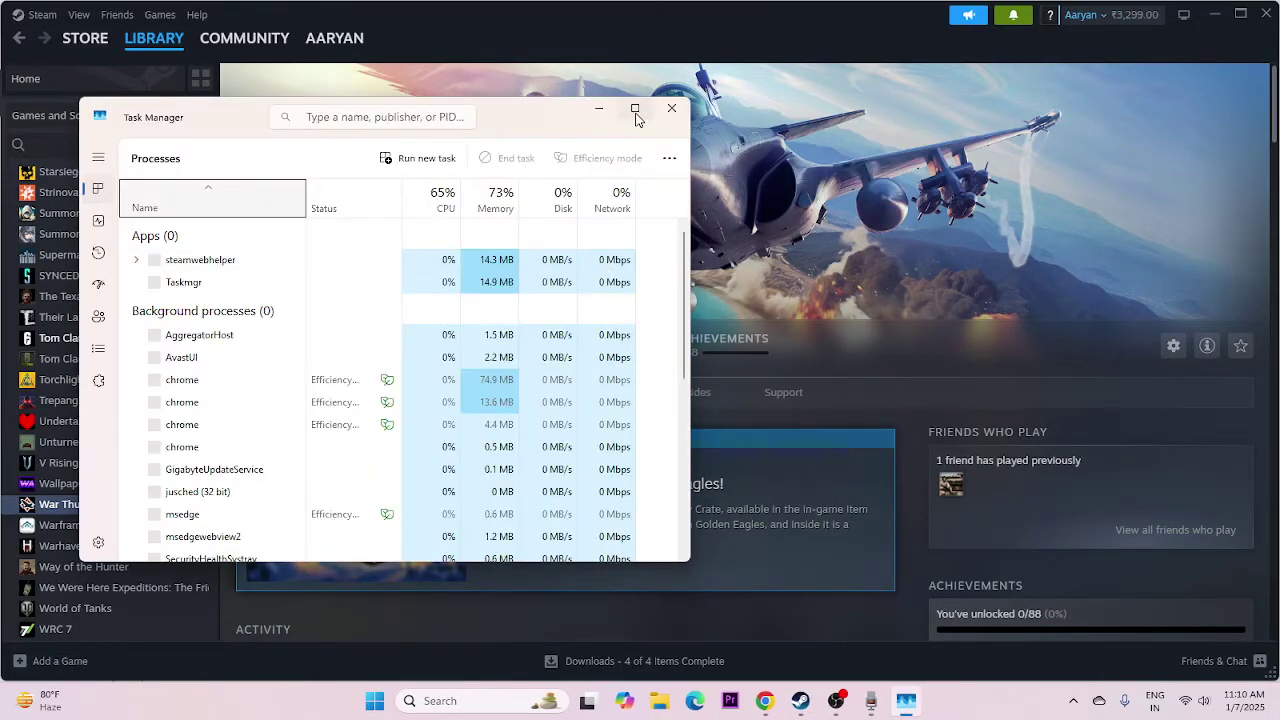
{"action": "left_click", "coordinate": [635, 109]}
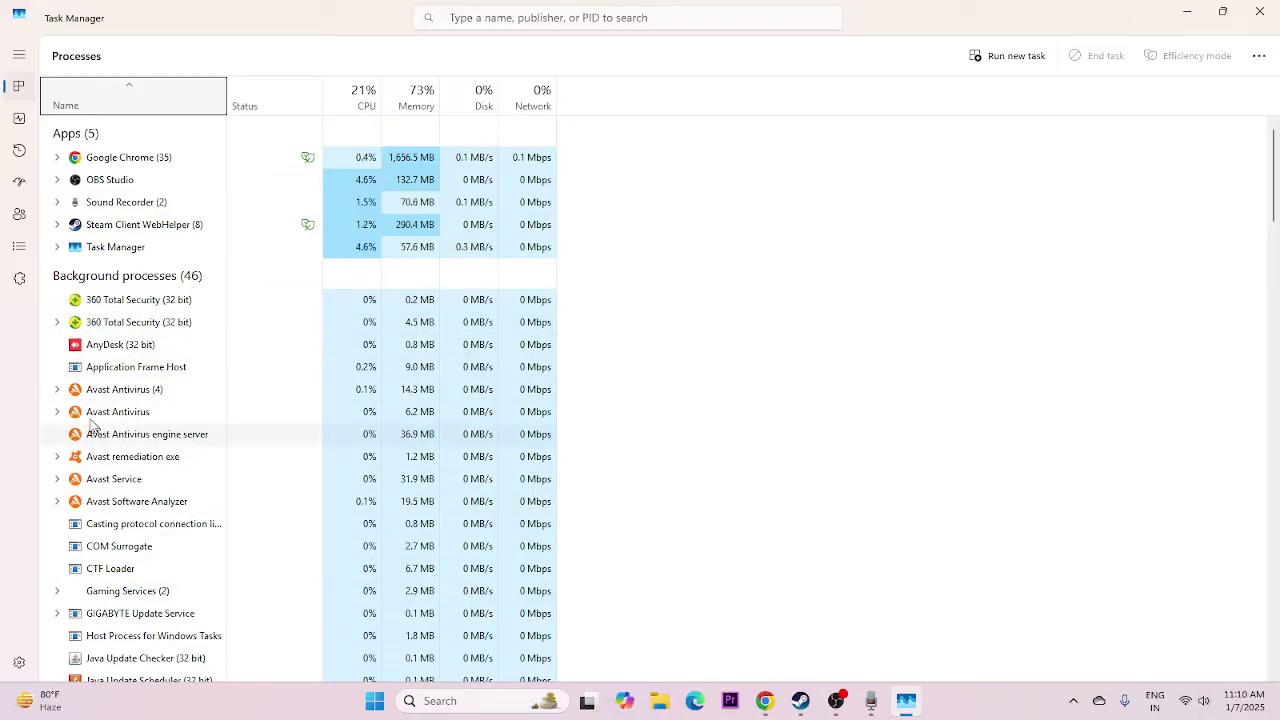
{"action": "scroll", "coordinate": [234, 397], "scroll_direction": "down", "scroll_amount": 2}
{"action": "scroll", "coordinate": [260, 362], "scroll_direction": "down", "scroll_amount": 3}
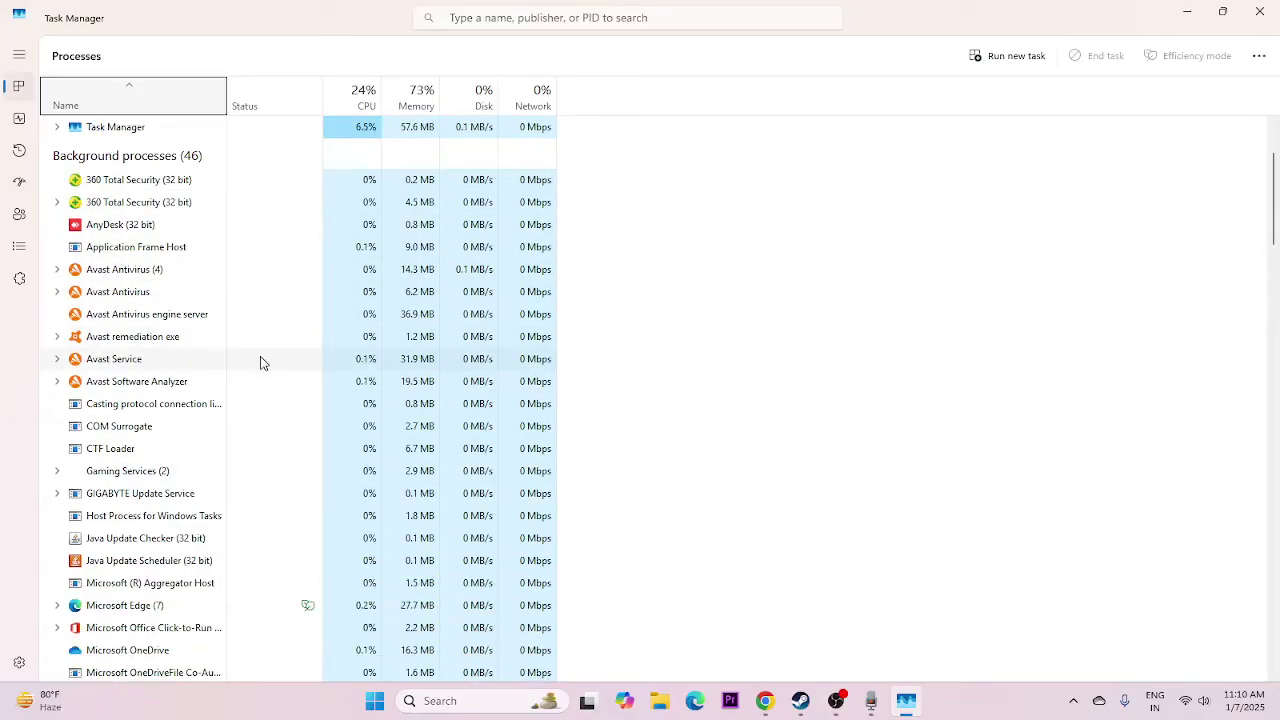
{"action": "scroll", "coordinate": [260, 362], "scroll_direction": "up", "scroll_amount": 3}
{"action": "scroll", "coordinate": [260, 362], "scroll_direction": "up", "scroll_amount": 2}
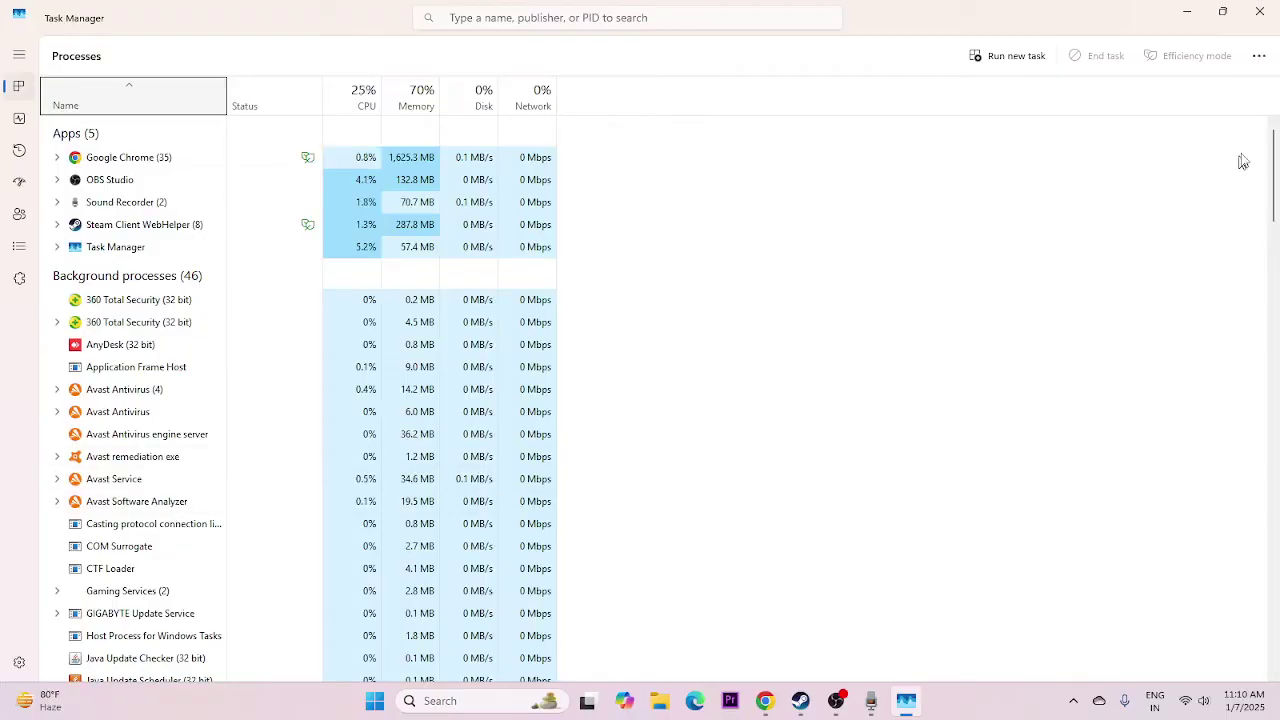
{"action": "left_click", "coordinate": [1260, 11]}
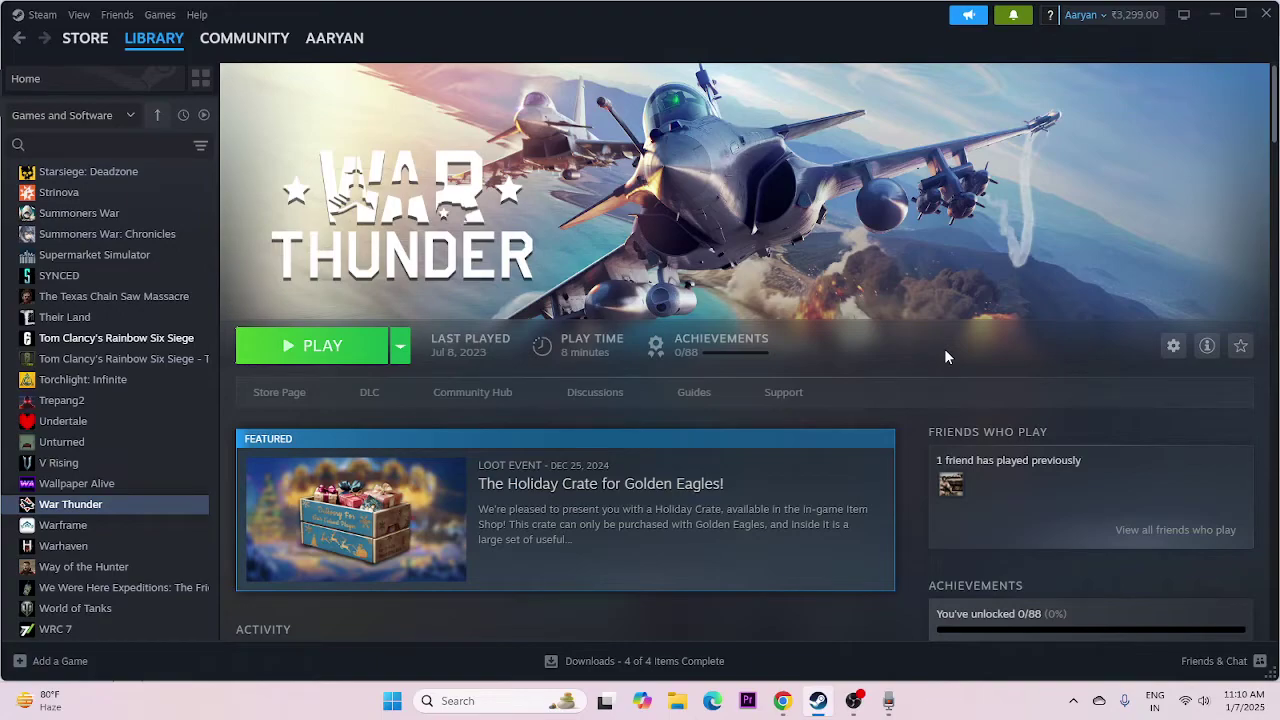
Open Virtual Memory settings via a 'VIEW' search and give drive E: a custom paging file size
{"action": "left_click", "coordinate": [468, 703]}
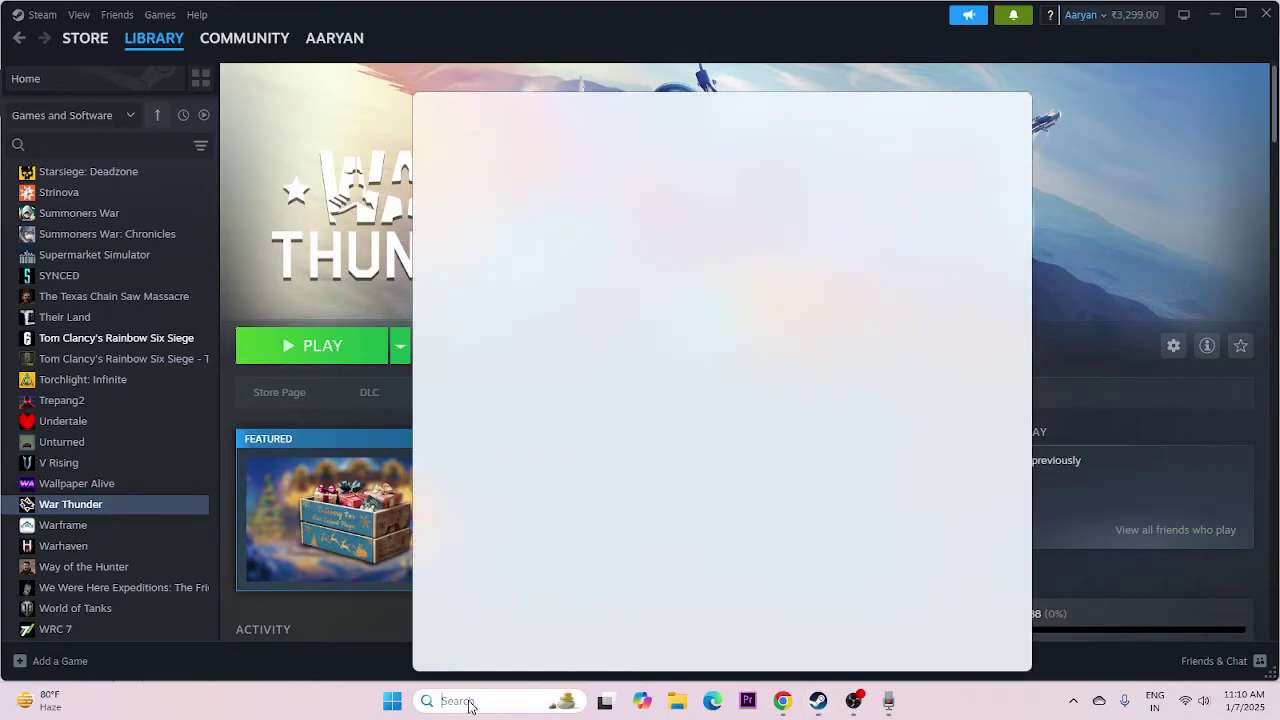
{"action": "type", "text": "VIEW"}
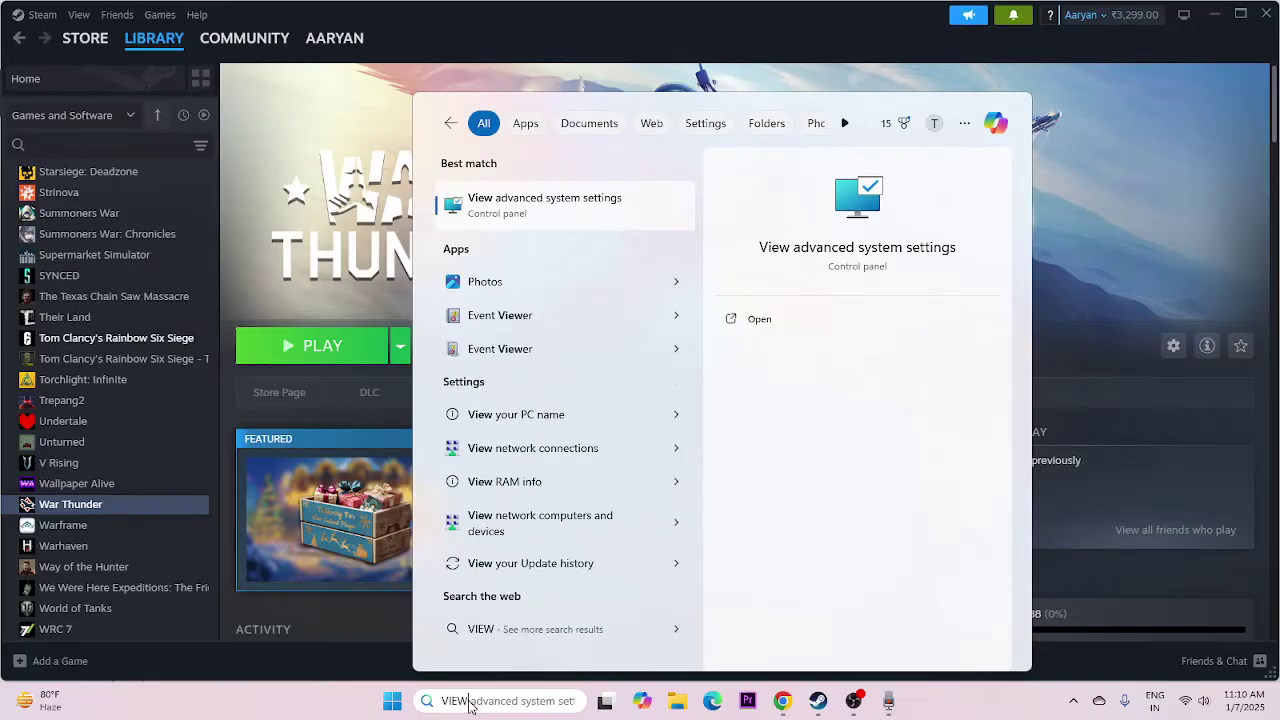
{"action": "left_click", "coordinate": [596, 218]}
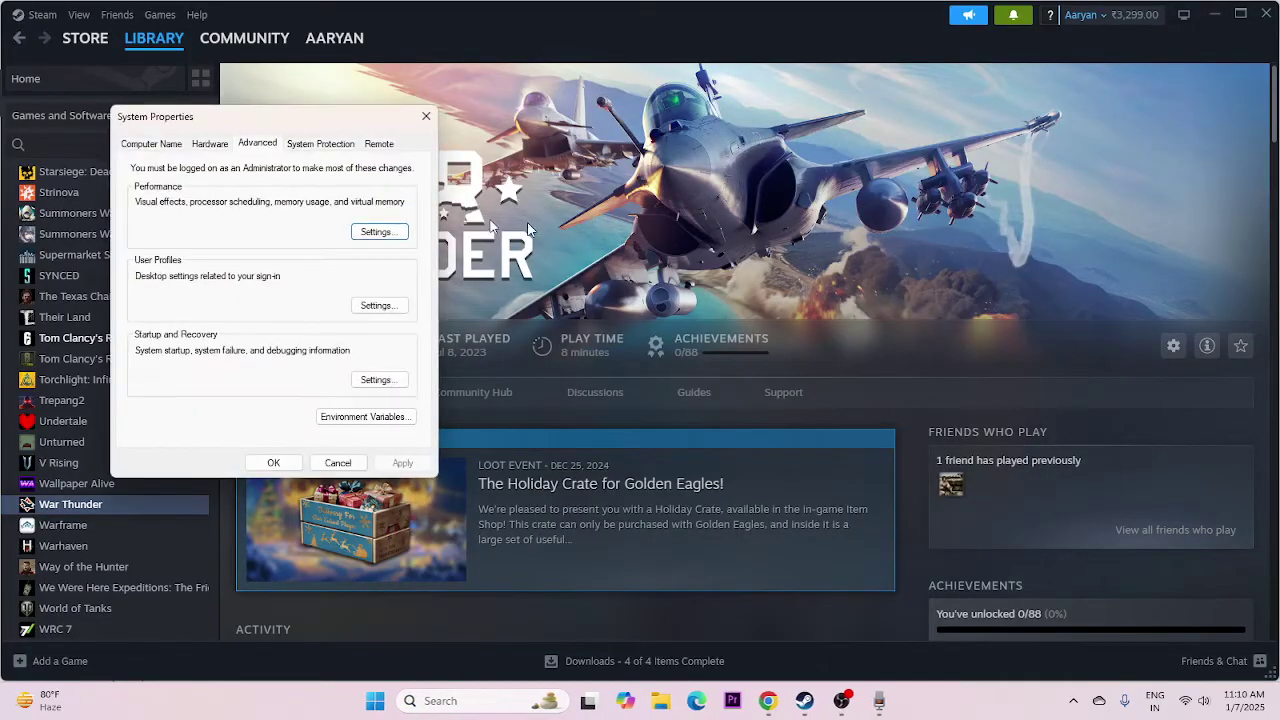
{"action": "left_click", "coordinate": [379, 231]}
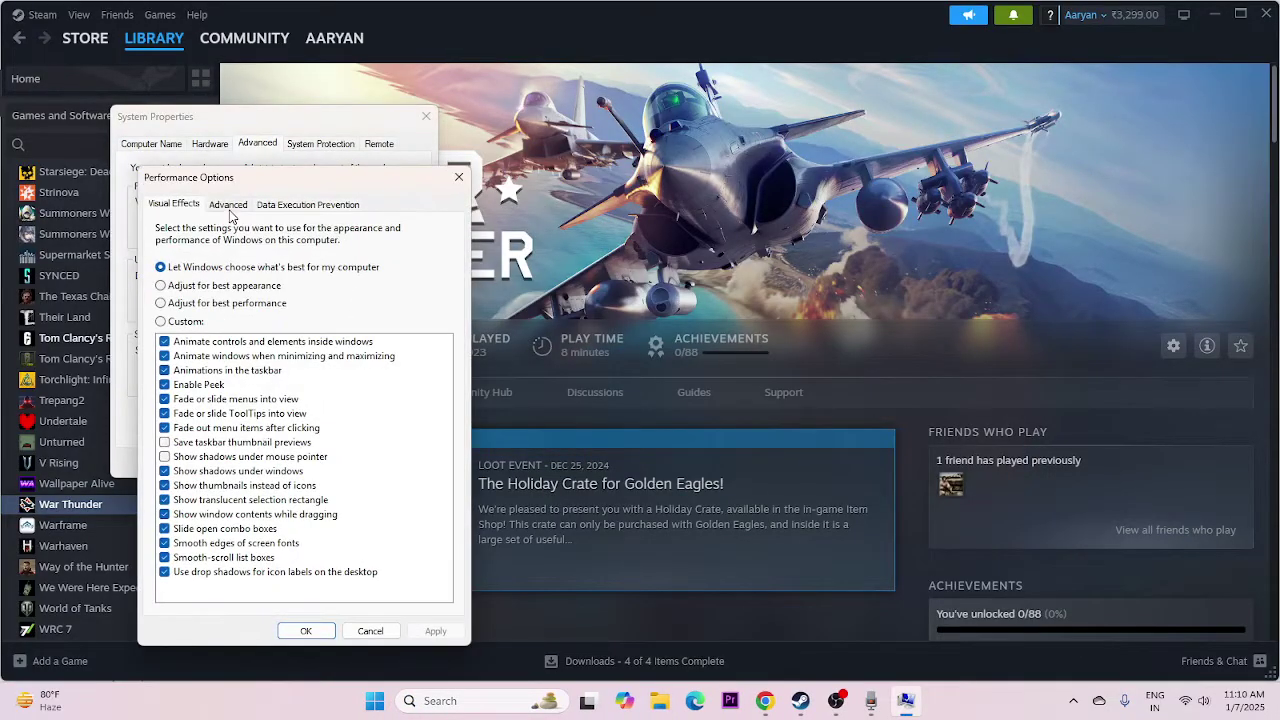
{"action": "left_click", "coordinate": [229, 206]}
{"action": "left_click", "coordinate": [405, 414]}
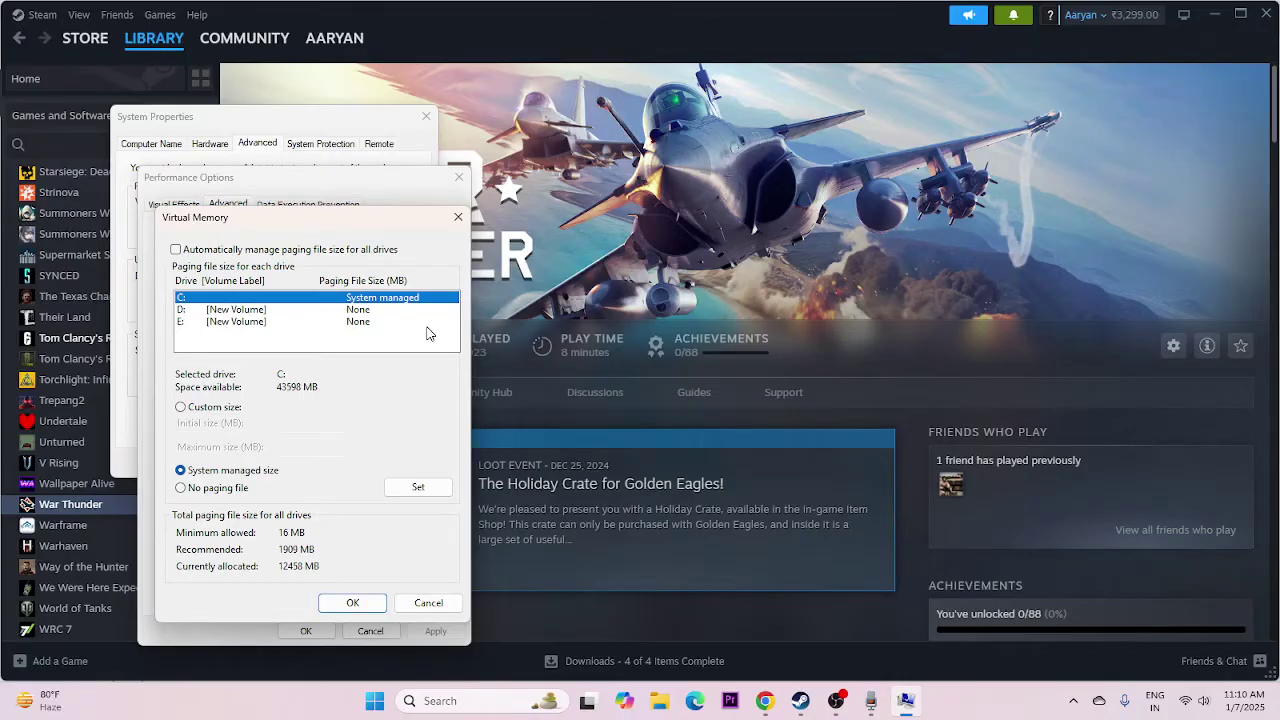
{"action": "left_click", "coordinate": [185, 322]}
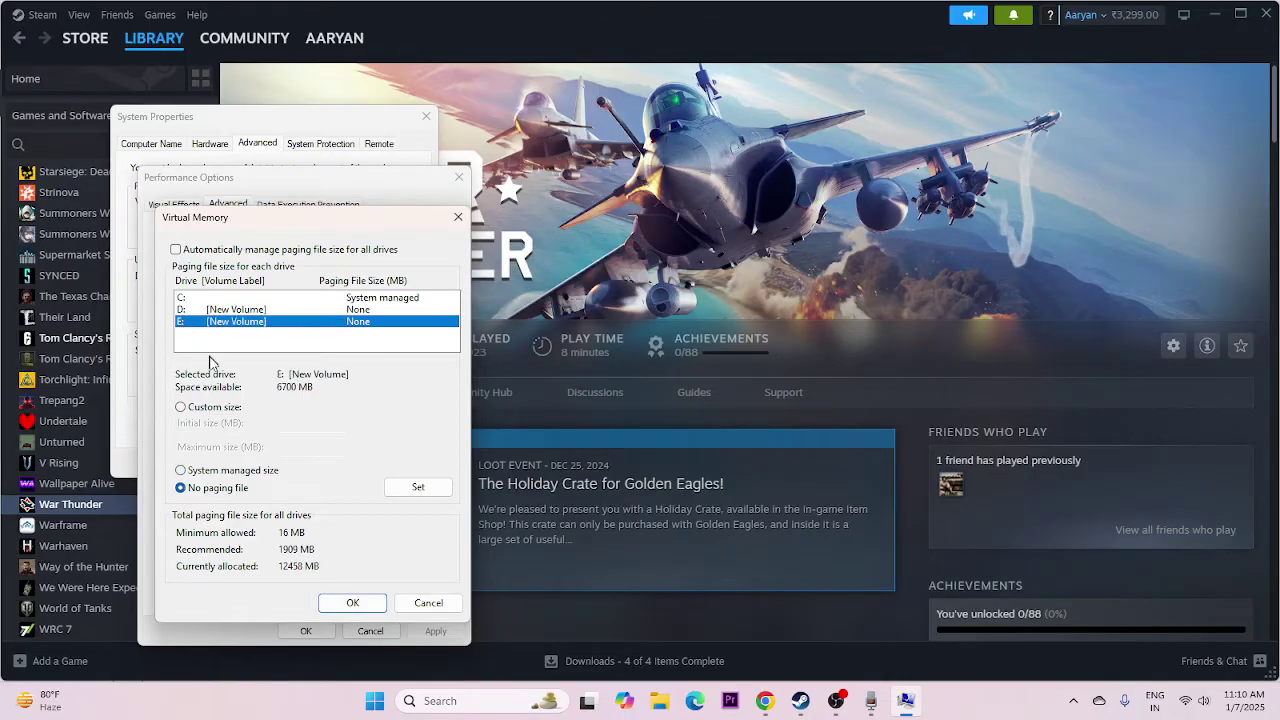
{"action": "left_click", "coordinate": [181, 407]}
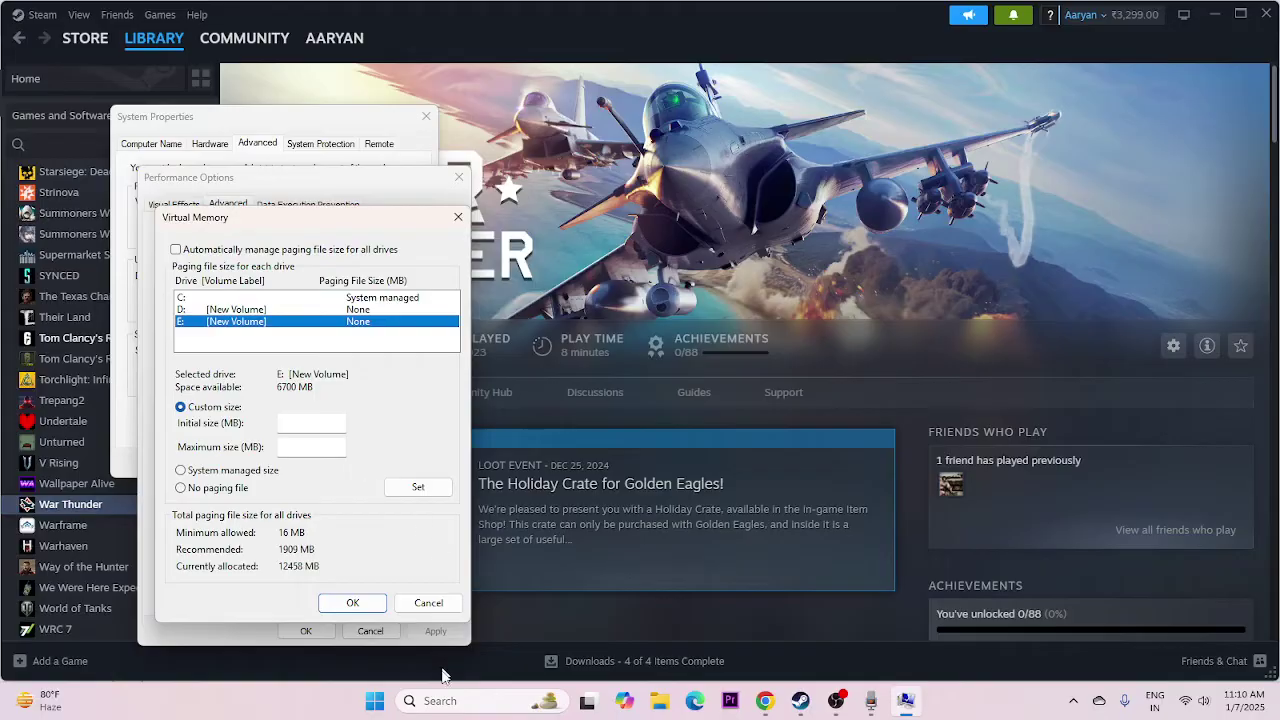
{"action": "left_click", "coordinate": [432, 700]}
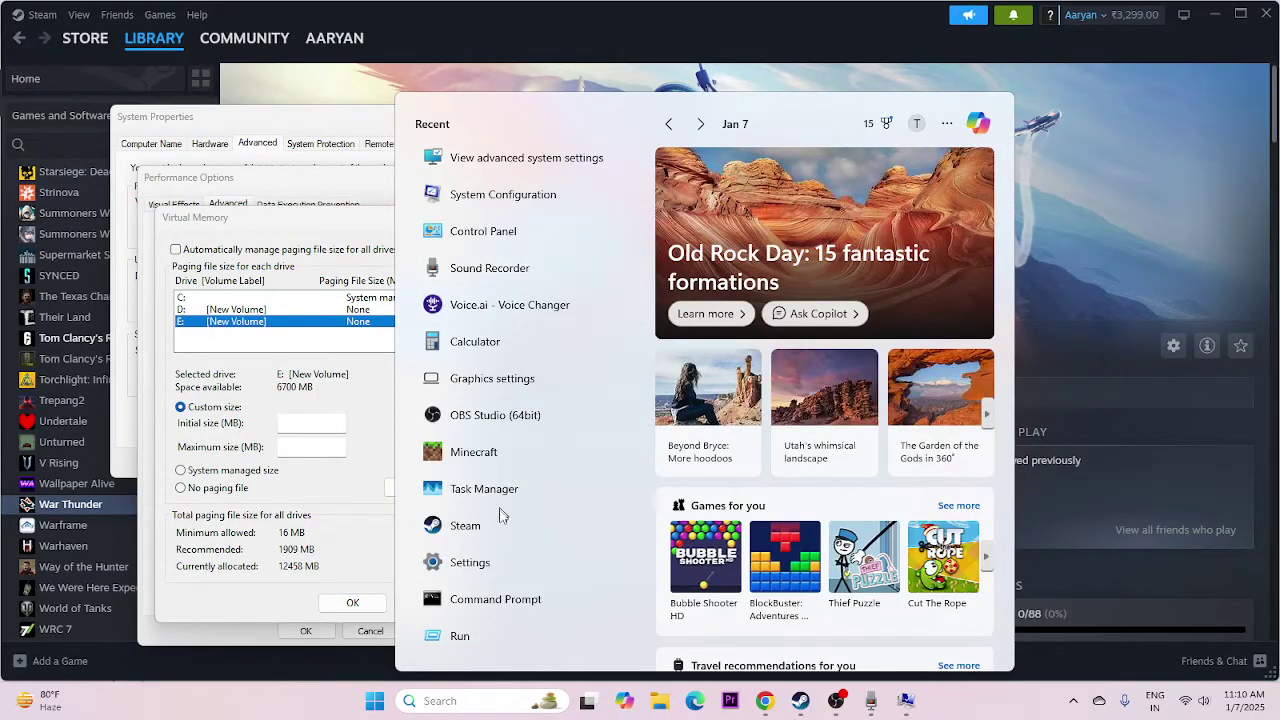
Calculate 16 × 1024 × 1.5 = 24,576 in Calculator and paste it as E:'s initial size
{"action": "left_click", "coordinate": [510, 342]}
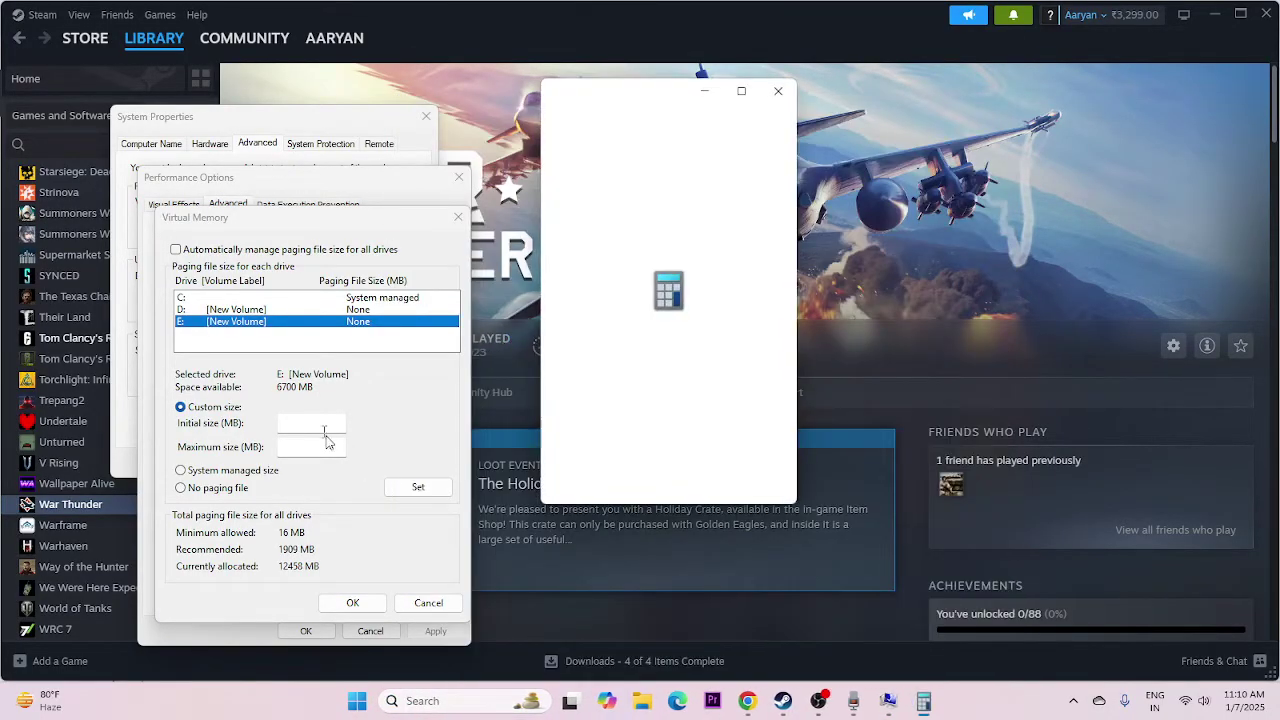
{"action": "type", "text": "1"}
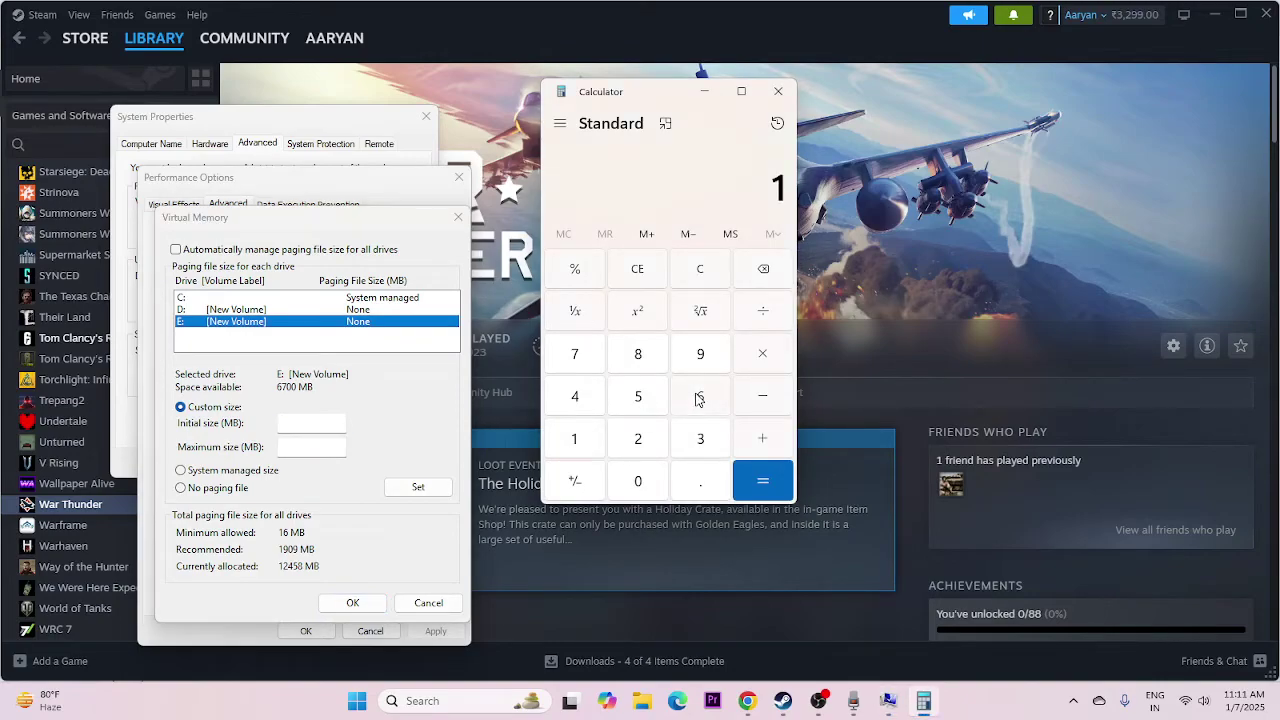
{"action": "left_click", "coordinate": [698, 399]}
{"action": "left_click", "coordinate": [746, 370]}
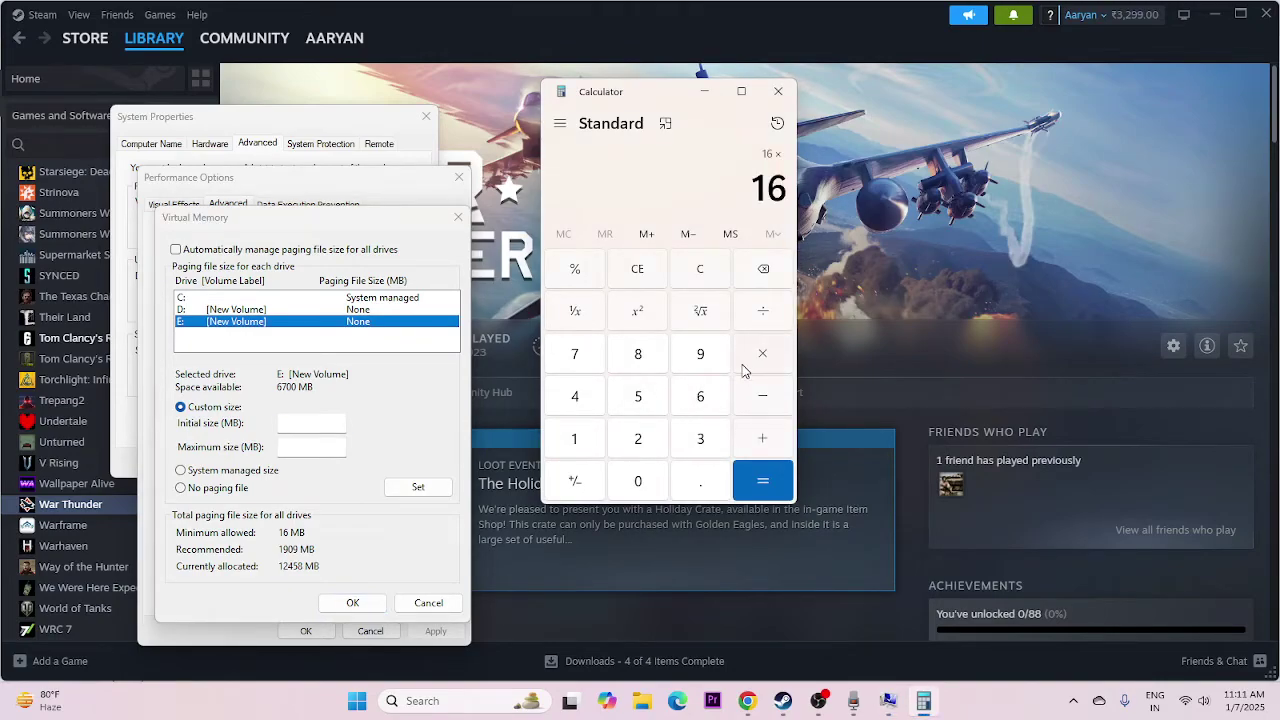
{"action": "left_click", "coordinate": [572, 442]}
{"action": "left_click", "coordinate": [640, 445]}
{"action": "key", "text": "4"}
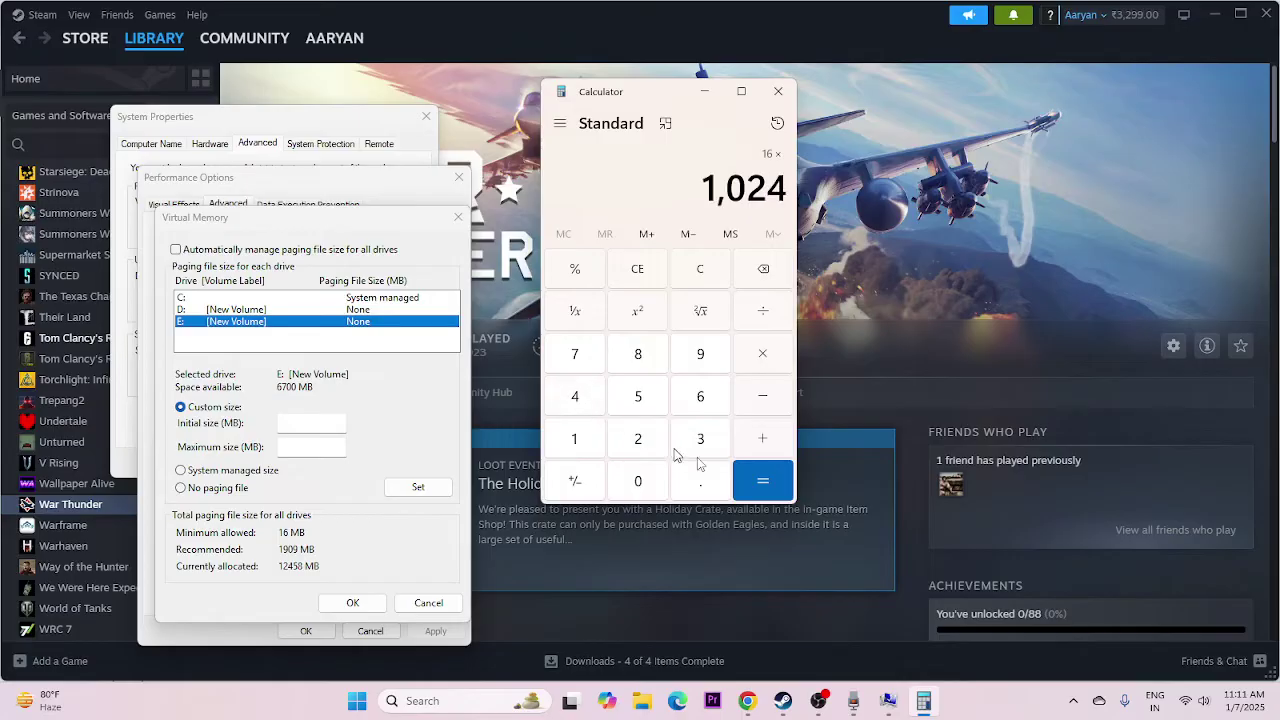
{"action": "left_click", "coordinate": [762, 481]}
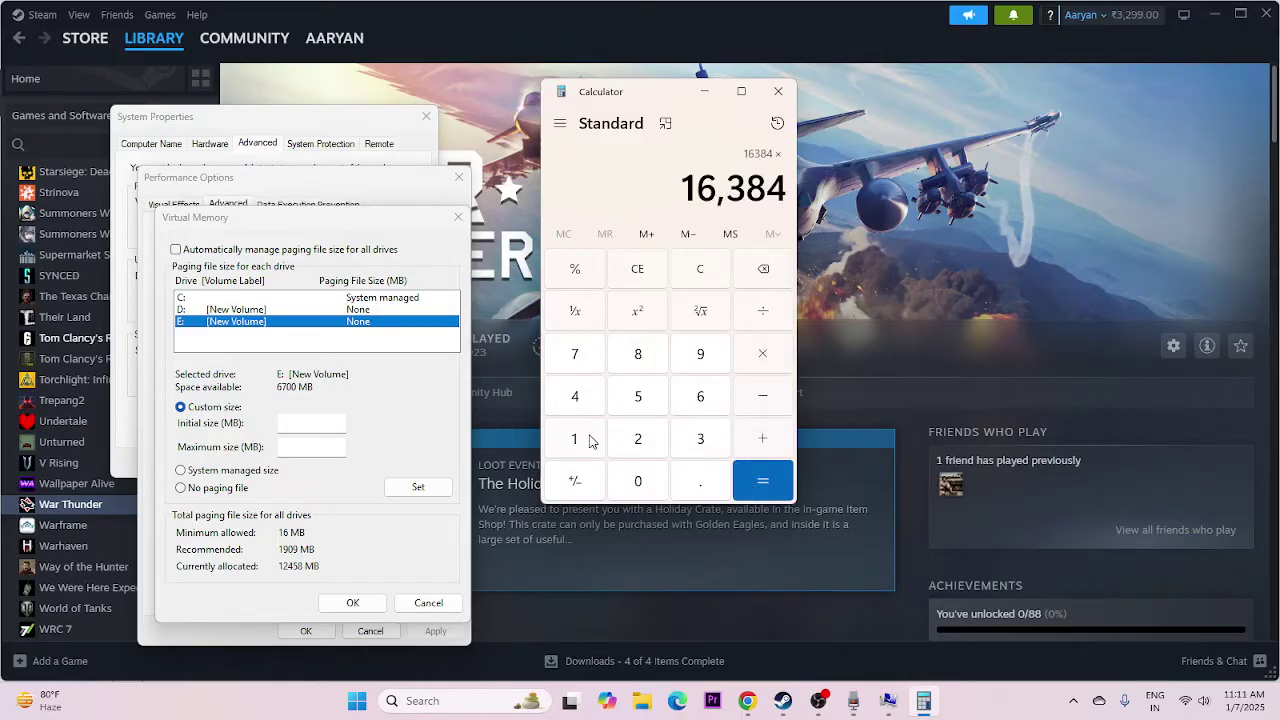
{"action": "left_click", "coordinate": [590, 441]}
{"action": "left_click", "coordinate": [700, 481]}
{"action": "left_click", "coordinate": [637, 396]}
{"action": "left_click", "coordinate": [762, 481]}
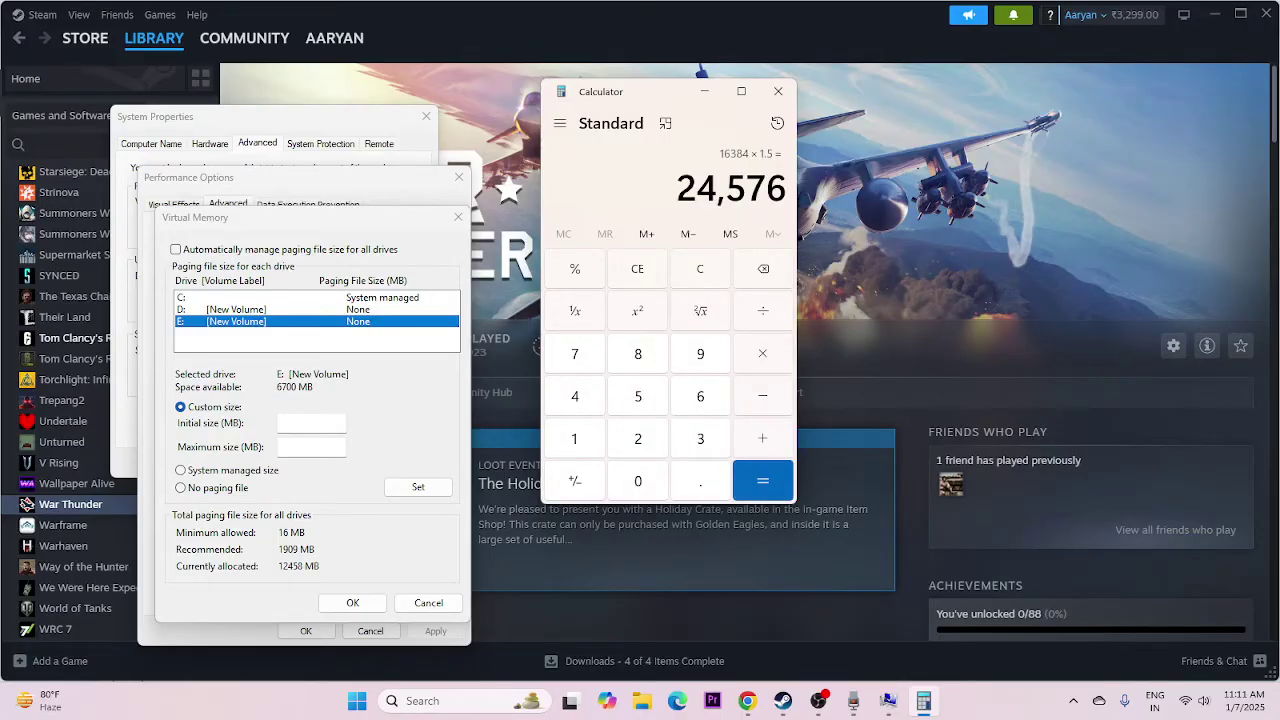
{"action": "right_click", "coordinate": [765, 192]}
{"action": "key", "text": "ctrl+c"}
{"action": "left_click", "coordinate": [790, 210]}
{"action": "right_click", "coordinate": [300, 420]}
{"action": "left_click", "coordinate": [340, 486]}
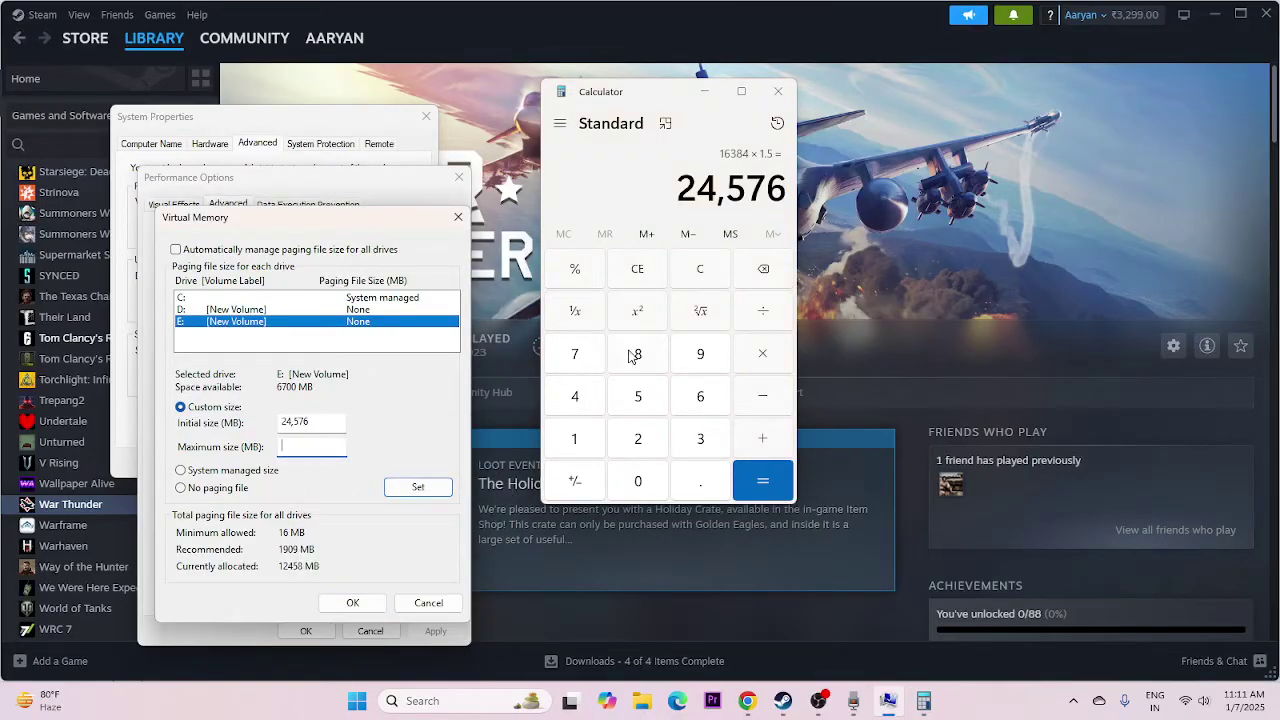
Calculate 16384 × 3 = 49,152, paste it as the maximum size, and confirm the virtual memory settings
{"action": "left_click", "coordinate": [644, 278]}
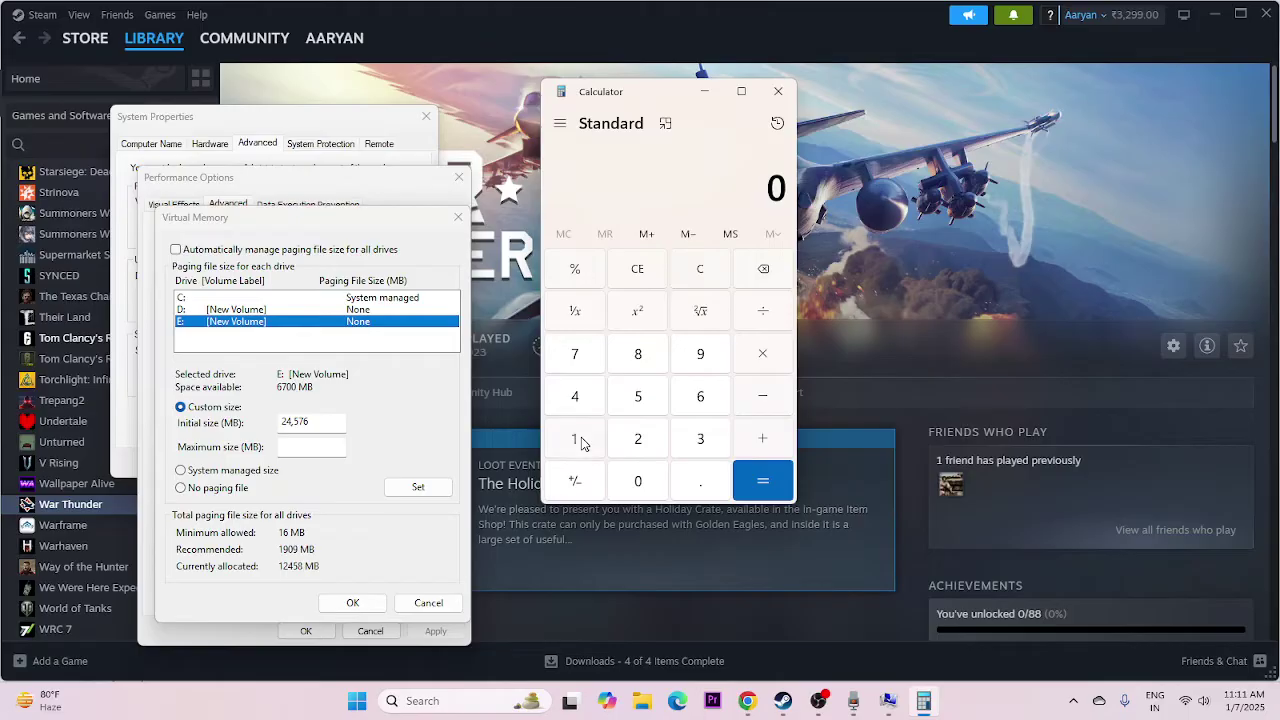
{"action": "left_click", "coordinate": [700, 399]}
{"action": "left_click", "coordinate": [748, 356]}
{"action": "left_click", "coordinate": [590, 445]}
{"action": "left_click", "coordinate": [637, 478]}
{"action": "left_click", "coordinate": [637, 439]}
{"action": "left_click", "coordinate": [576, 398]}
{"action": "left_click", "coordinate": [762, 480]}
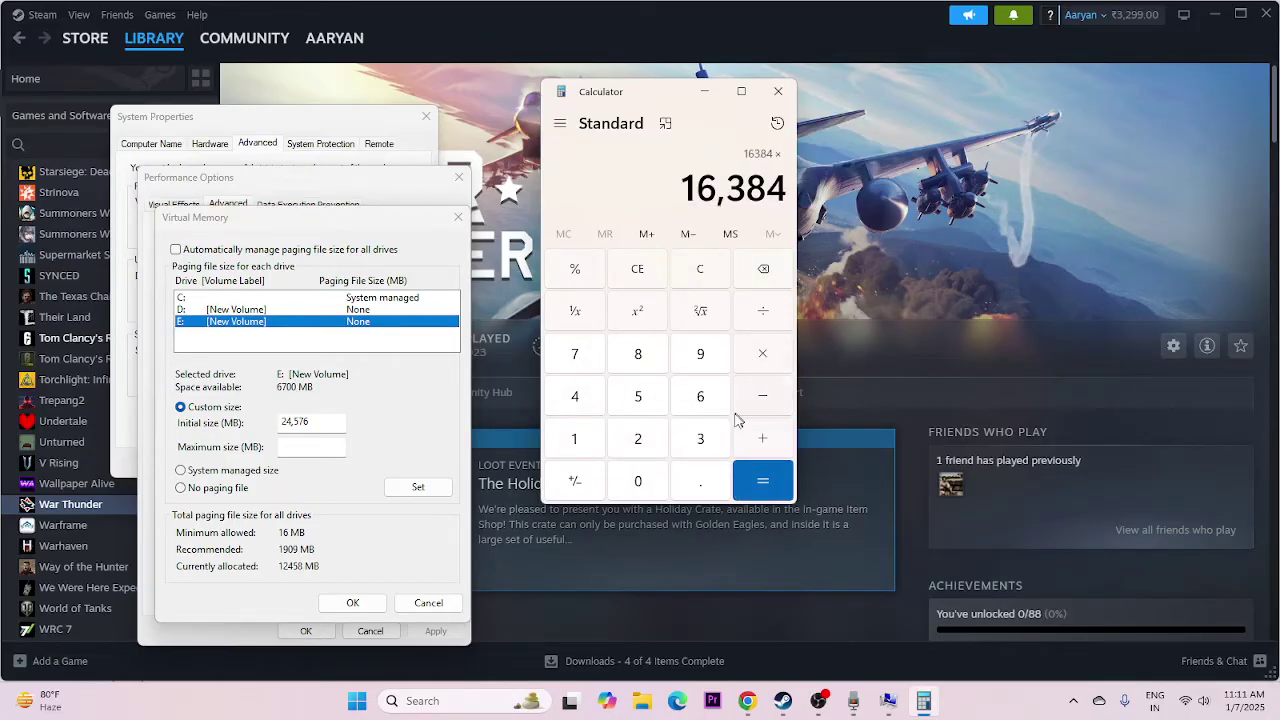
{"action": "left_click", "coordinate": [700, 439]}
{"action": "left_click", "coordinate": [762, 480]}
{"action": "left_click_drag", "start_coordinate": [683, 188], "coordinate": [786, 190]}
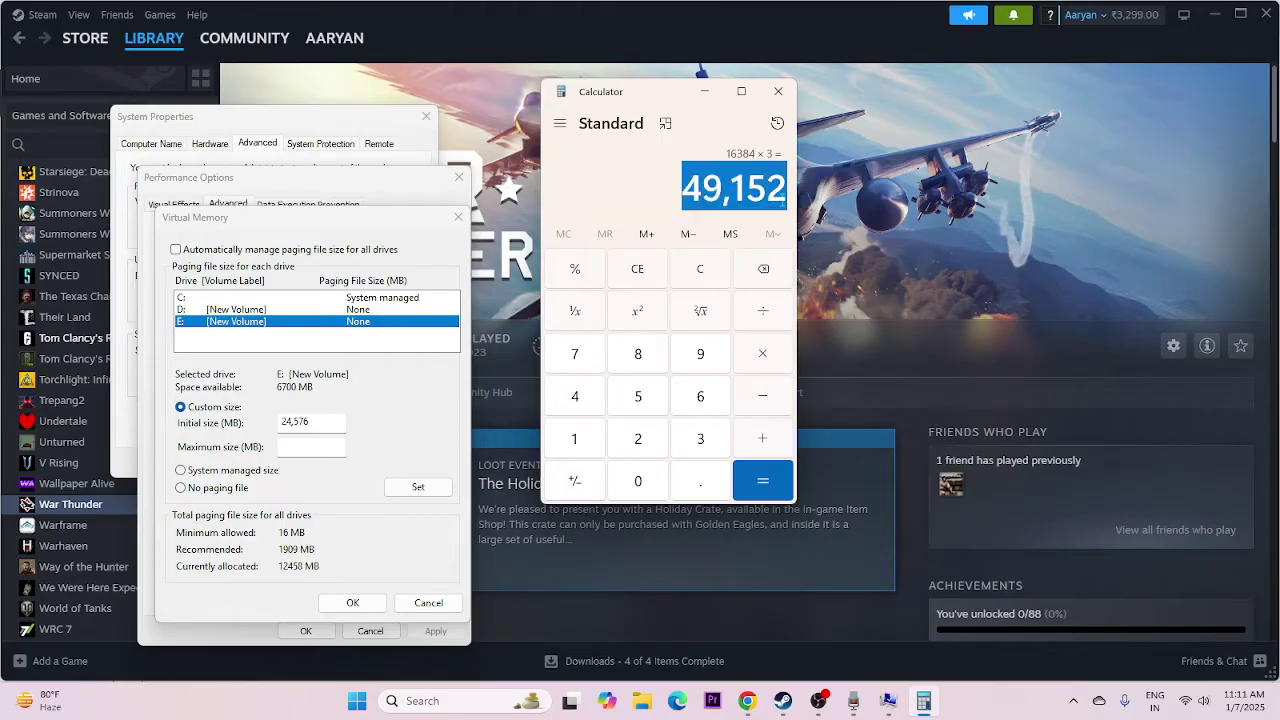
{"action": "right_click", "coordinate": [778, 202]}
{"action": "left_click", "coordinate": [818, 218]}
{"action": "right_click", "coordinate": [300, 446]}
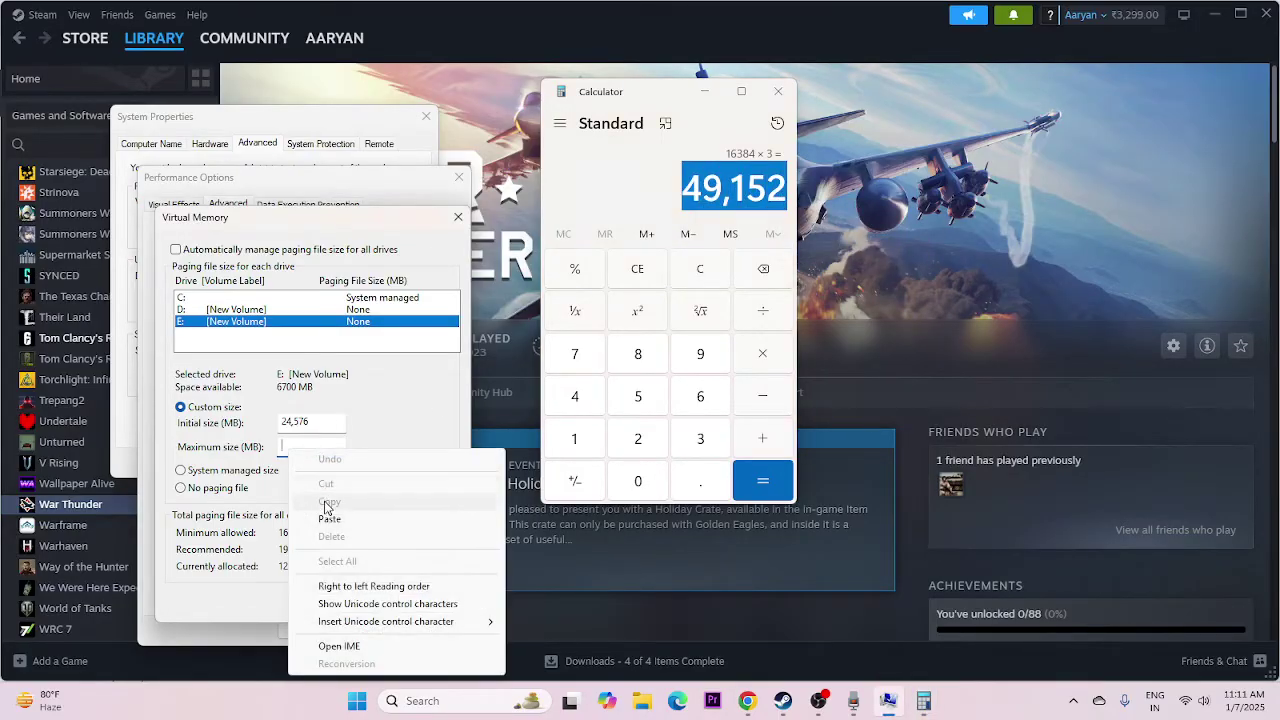
{"action": "left_click", "coordinate": [330, 508]}
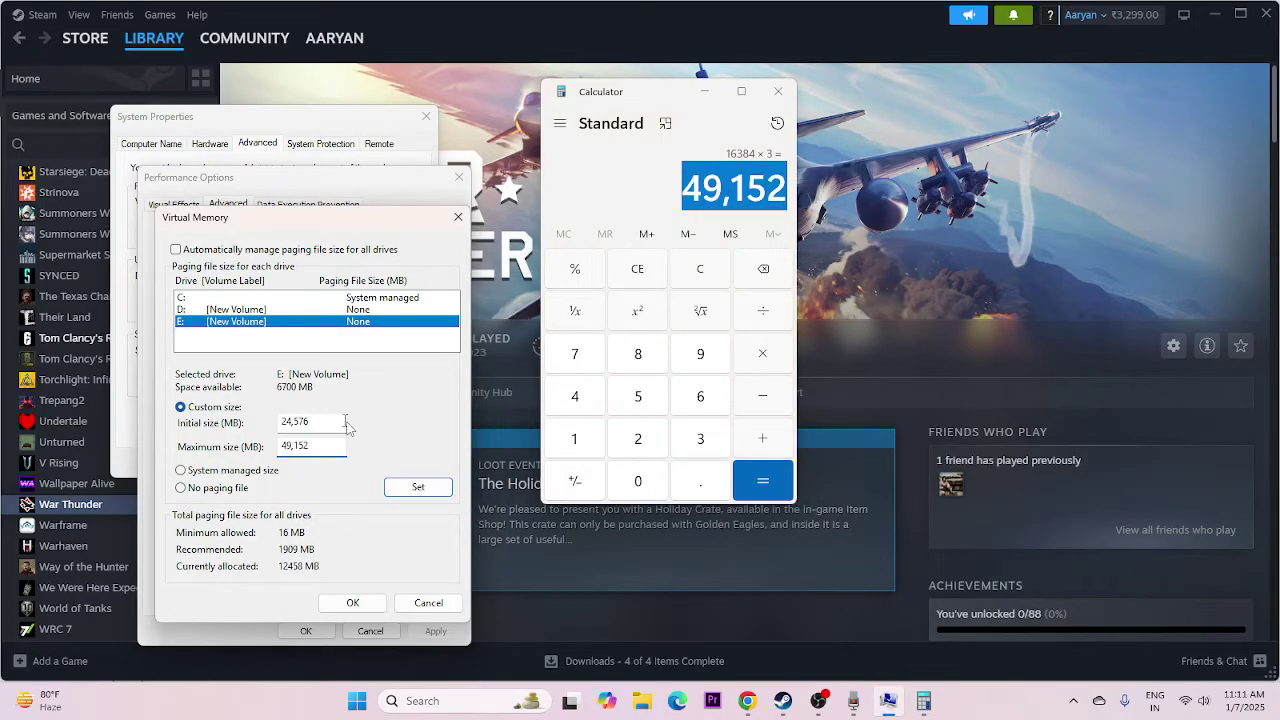
{"action": "left_click", "coordinate": [352, 602]}
Close Performance Options, System Properties and Calculator
{"action": "left_click", "coordinate": [306, 631]}
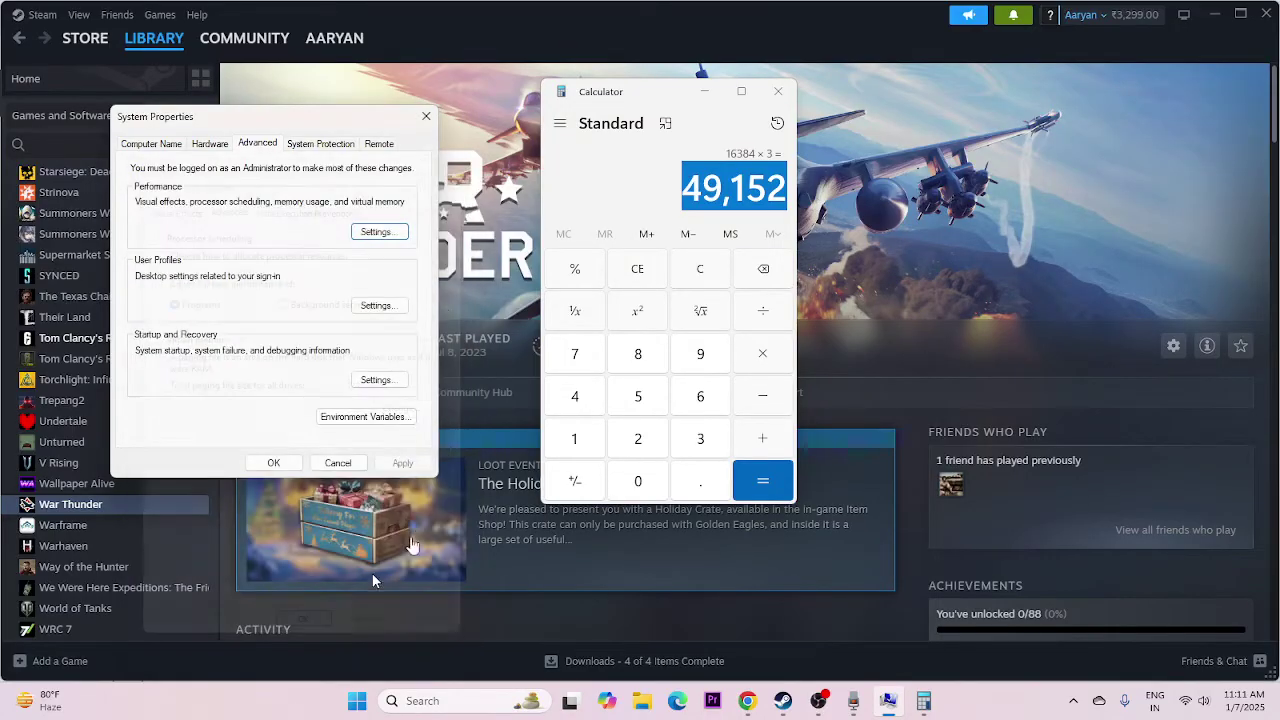
{"action": "left_click", "coordinate": [426, 124]}
{"action": "left_click", "coordinate": [778, 91]}
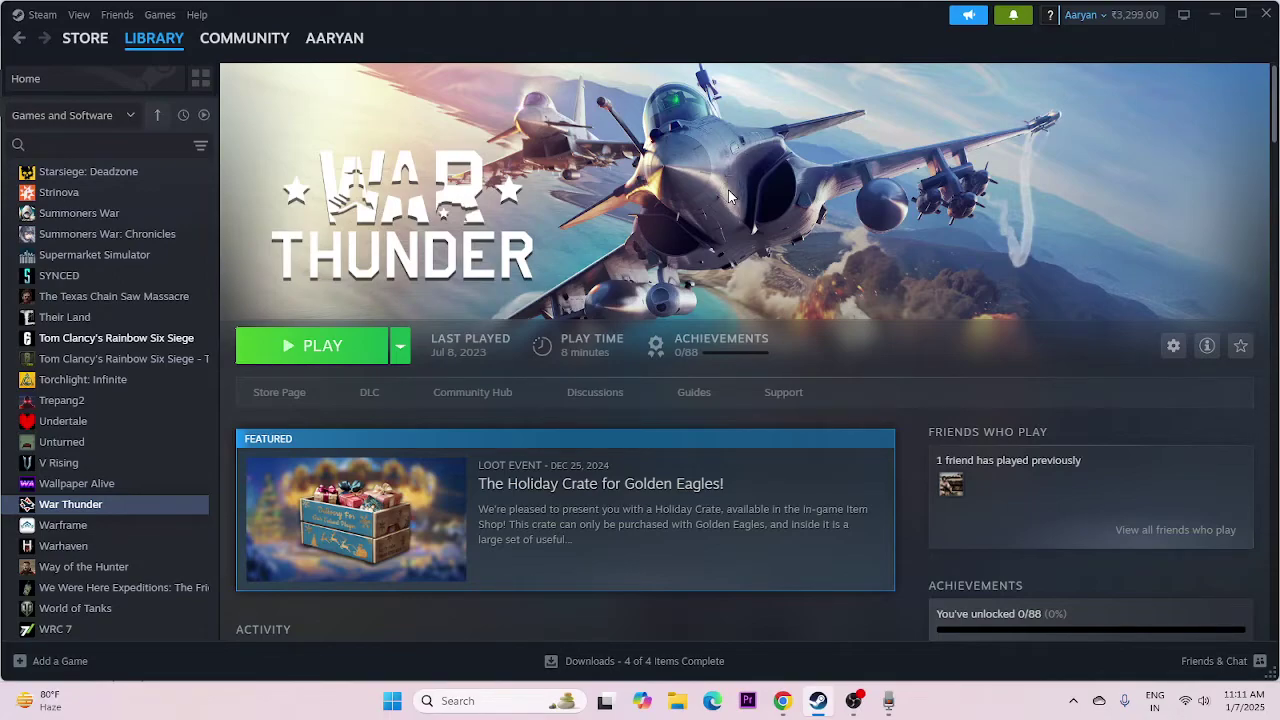
Open the Graphics settings page through a 'GRA' Windows search
{"action": "left_click", "coordinate": [493, 703]}
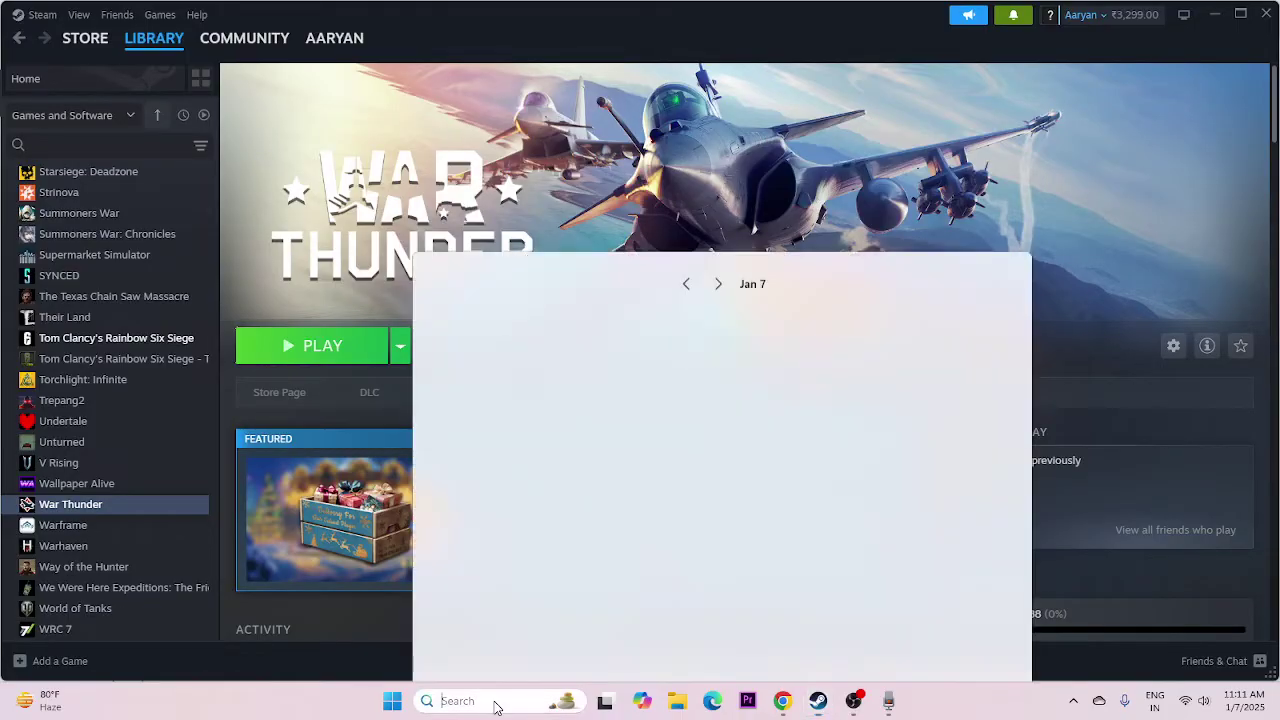
{"action": "type", "text": "GRA"}
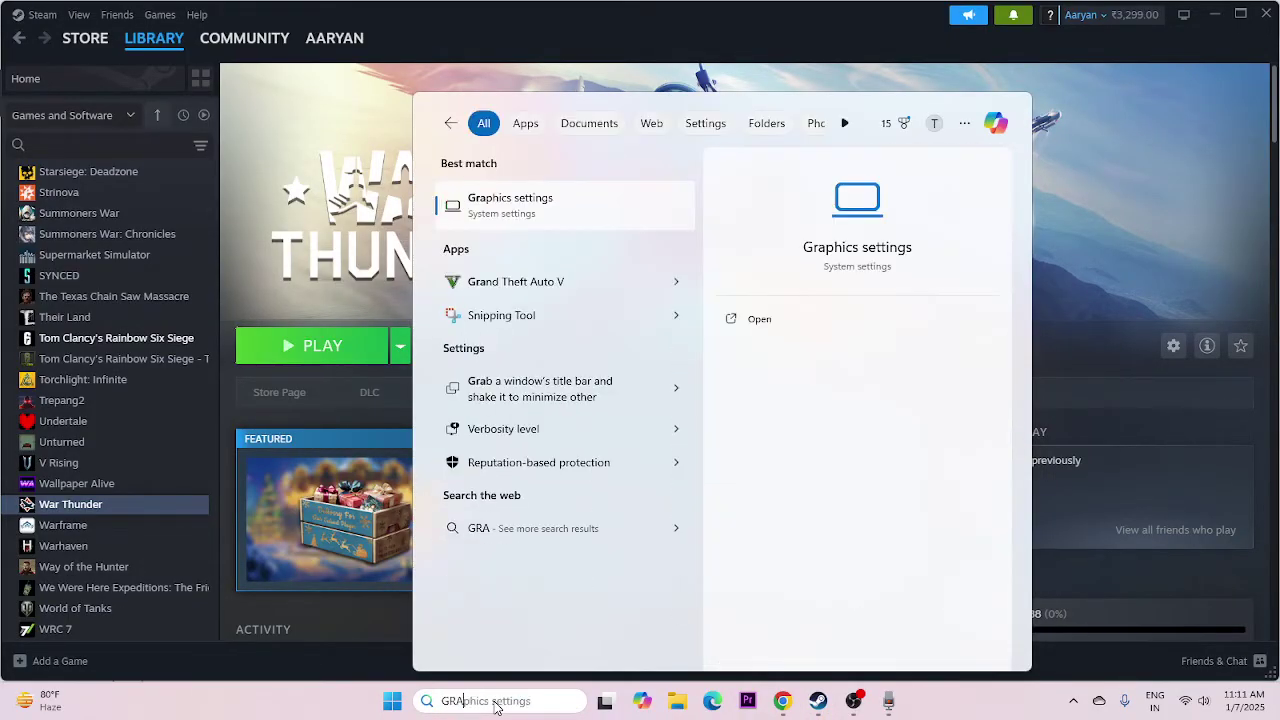
{"action": "left_click", "coordinate": [540, 206]}
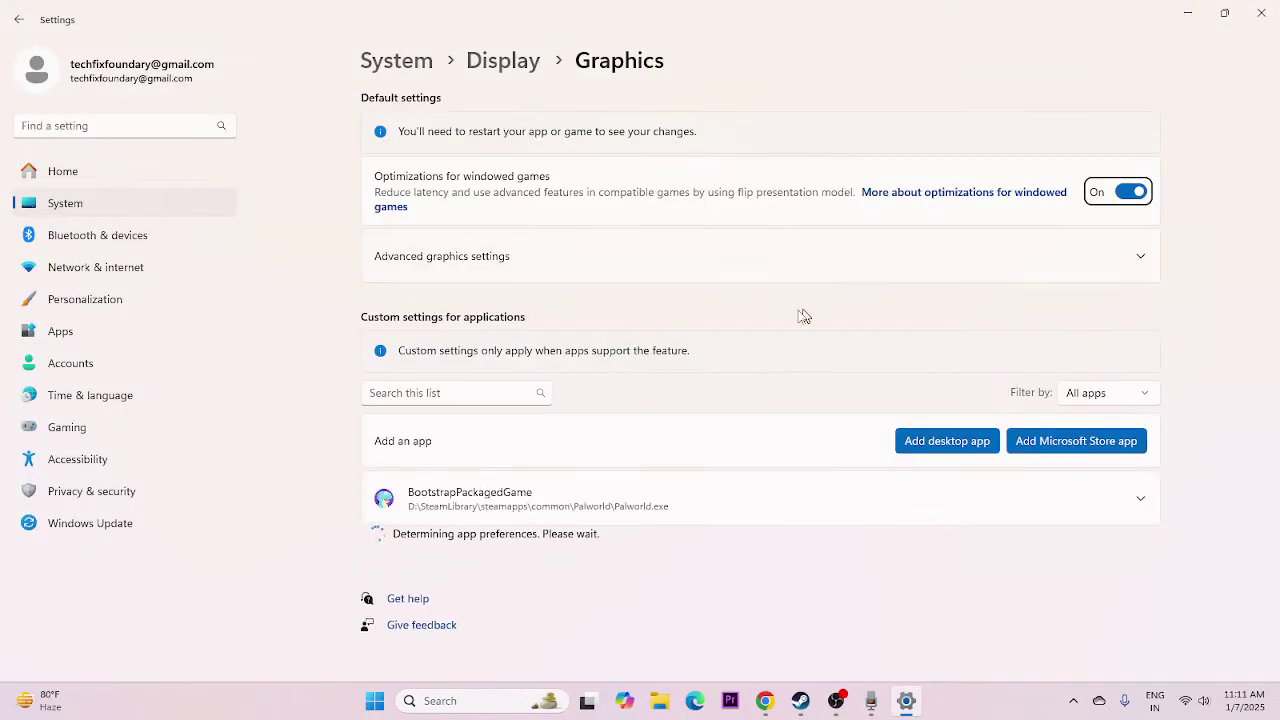
Add a desktop app by browsing to E:\SteamLibrary\steamapps\common\War Thunder and picking launcher
{"action": "left_click", "coordinate": [945, 445]}
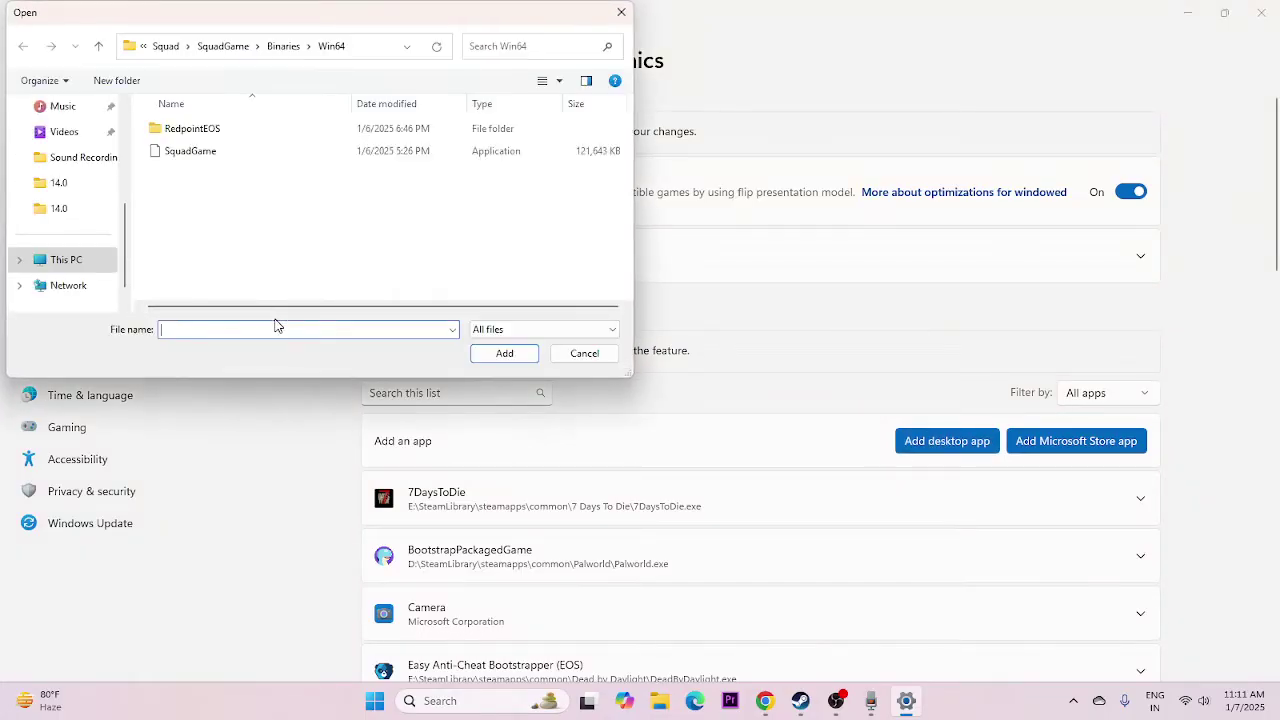
{"action": "left_click", "coordinate": [75, 260]}
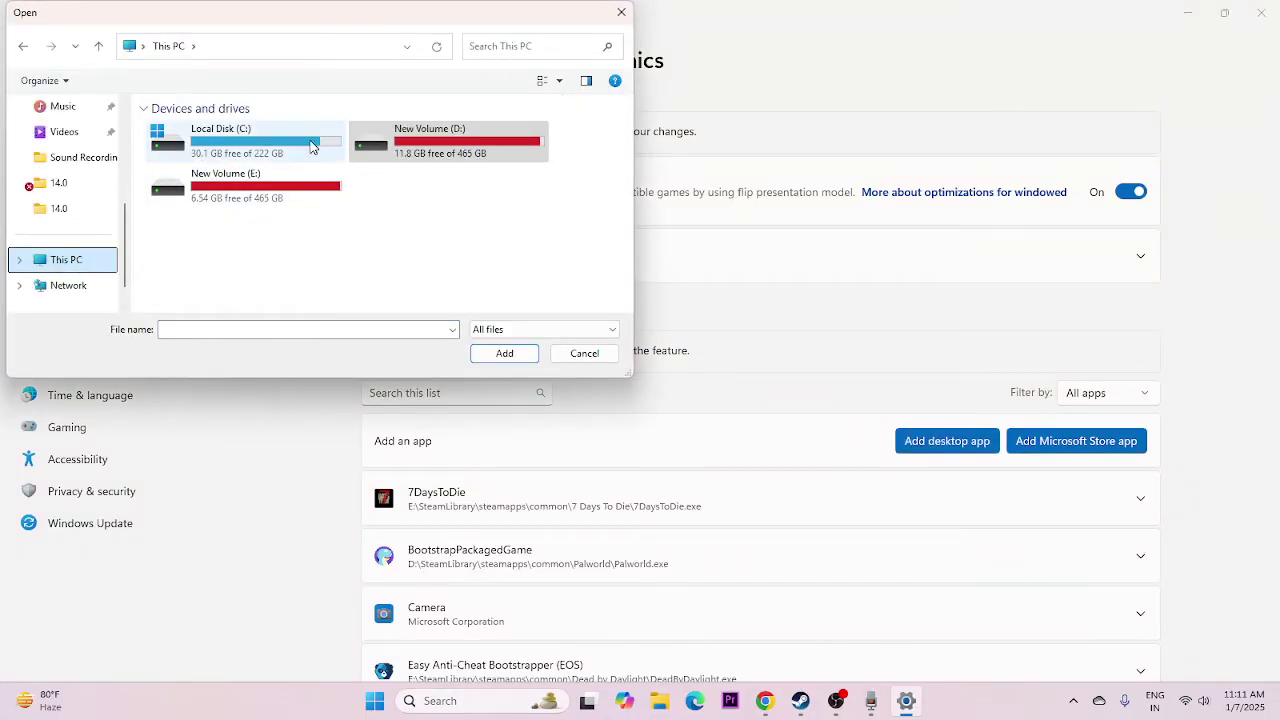
{"action": "double_click", "coordinate": [287, 201]}
{"action": "double_click", "coordinate": [192, 152]}
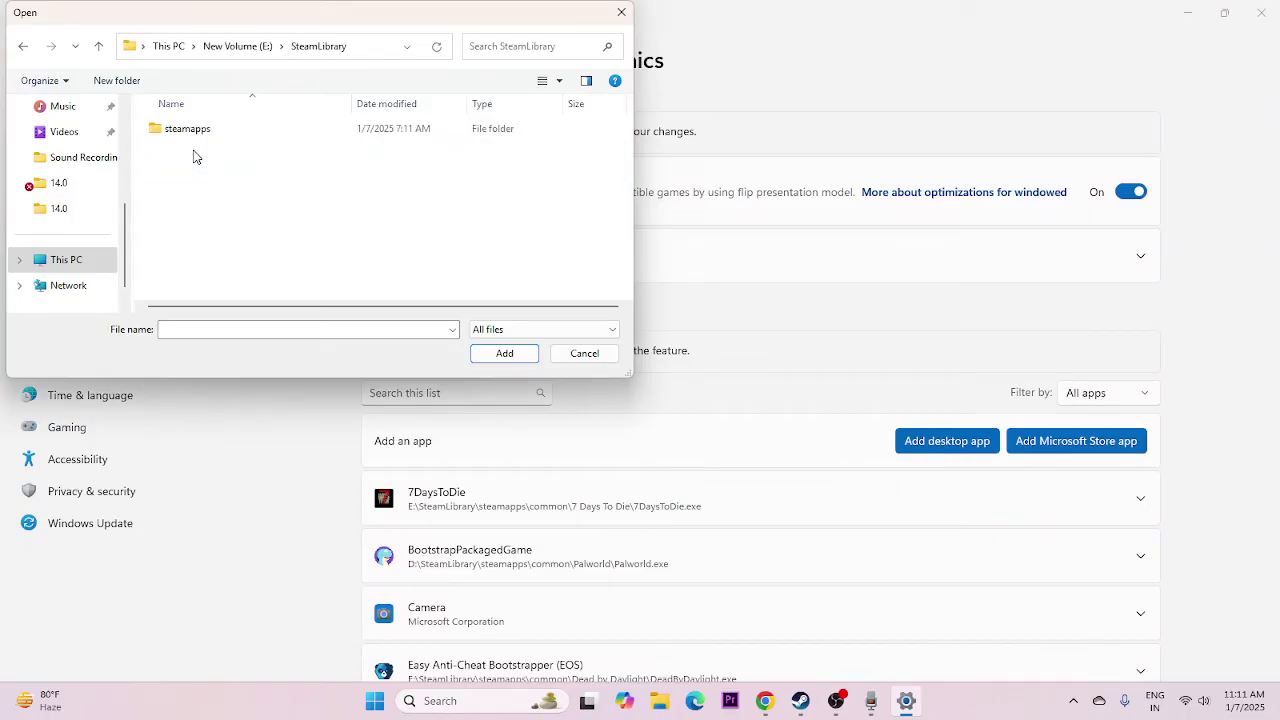
{"action": "double_click", "coordinate": [194, 134]}
{"action": "left_click", "coordinate": [196, 136]}
{"action": "double_click", "coordinate": [196, 138]}
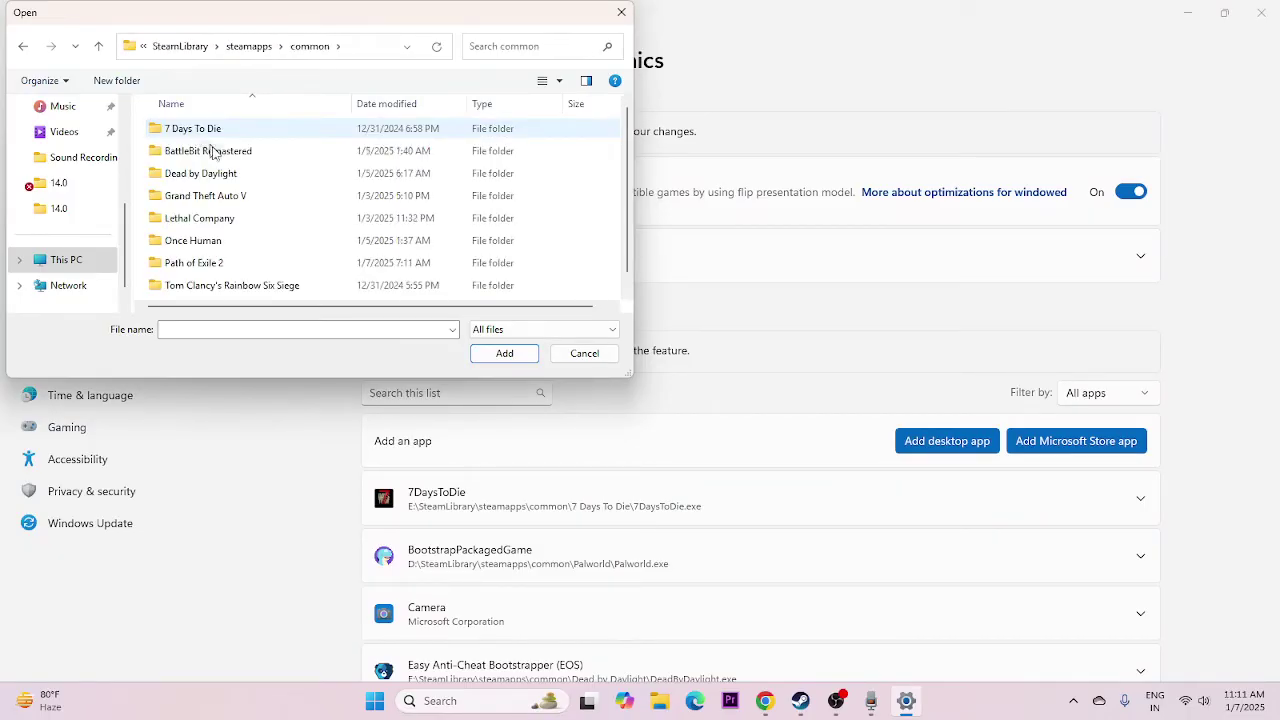
{"action": "scroll", "coordinate": [237, 220], "scroll_direction": "down", "scroll_amount": 1}
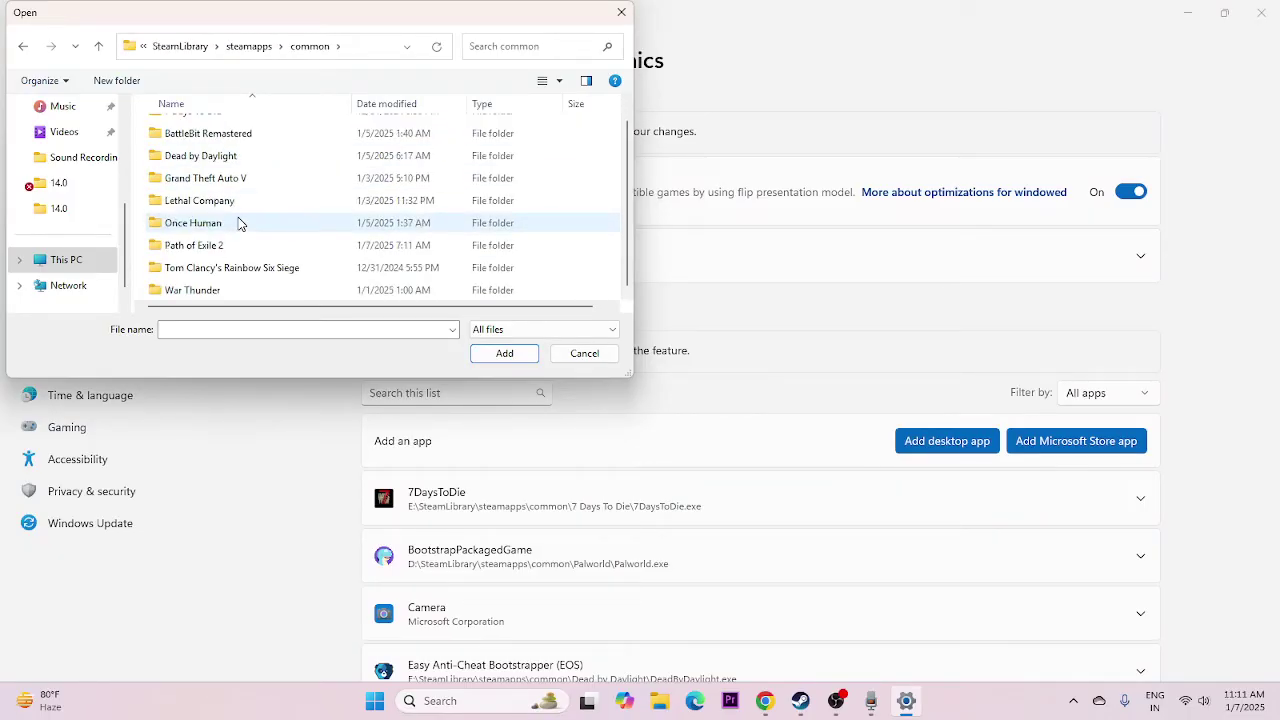
{"action": "double_click", "coordinate": [212, 289]}
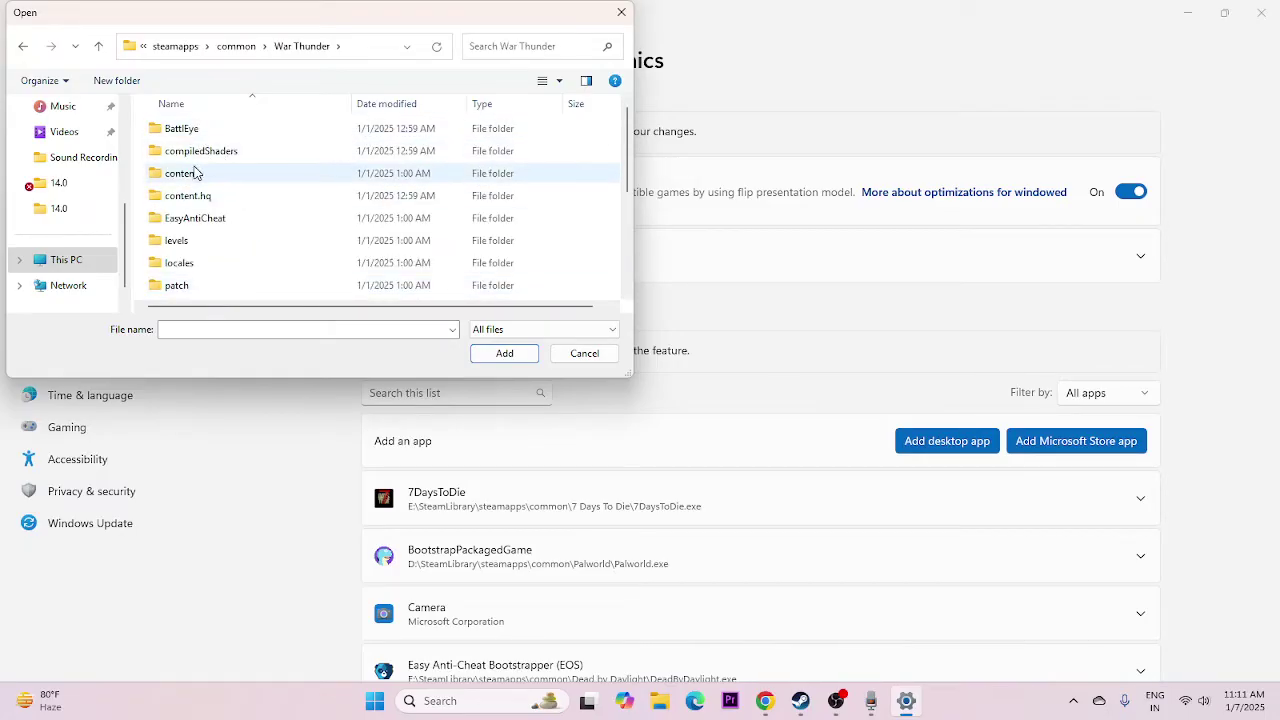
{"action": "scroll", "coordinate": [217, 200], "scroll_direction": "down", "scroll_amount": 3}
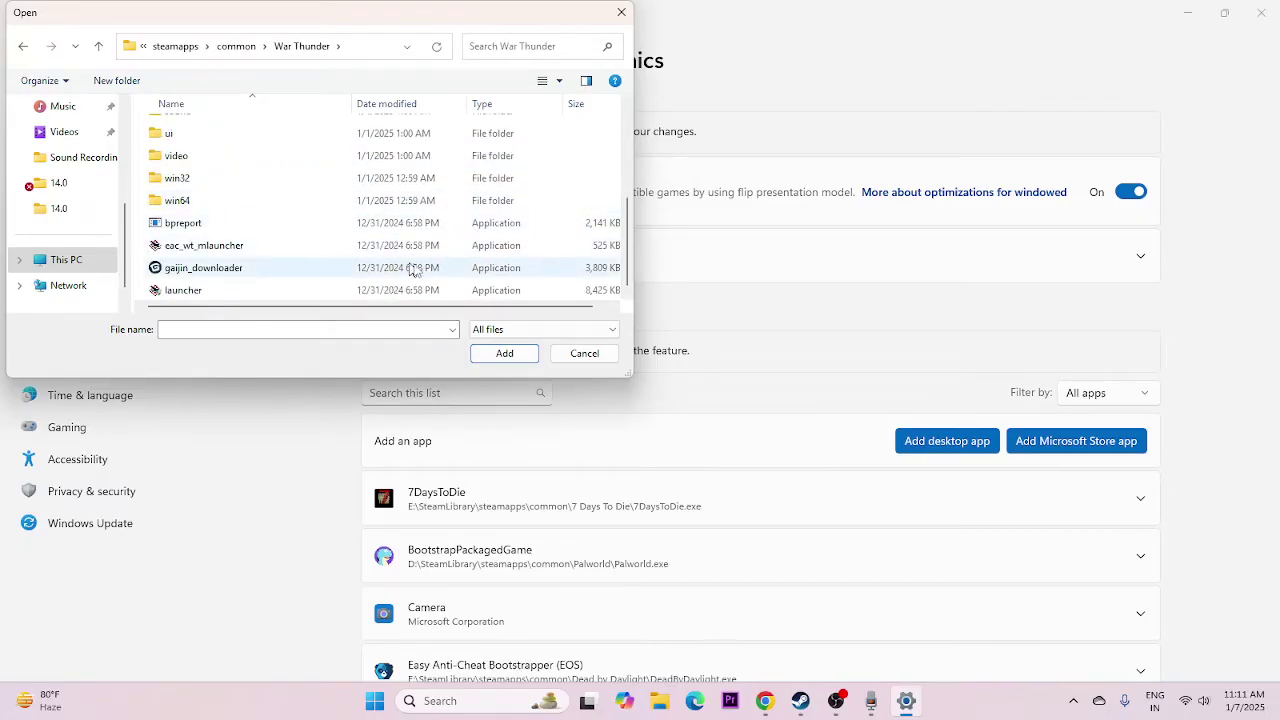
{"action": "left_click", "coordinate": [312, 292]}
Add the launcher, set Gaijin Smart Launcher's GPU preference to High Performance, and close Settings
{"action": "left_click", "coordinate": [496, 356]}
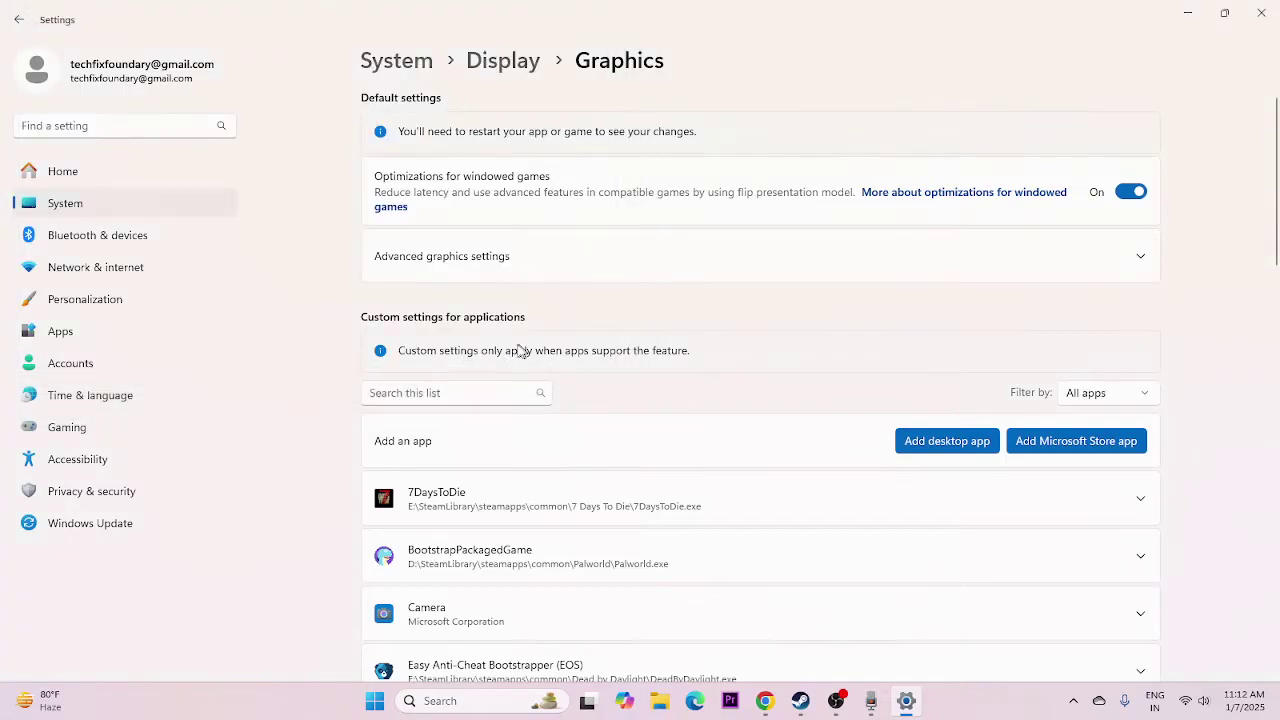
{"action": "scroll", "coordinate": [1270, 374], "scroll_direction": "down", "scroll_amount": 5}
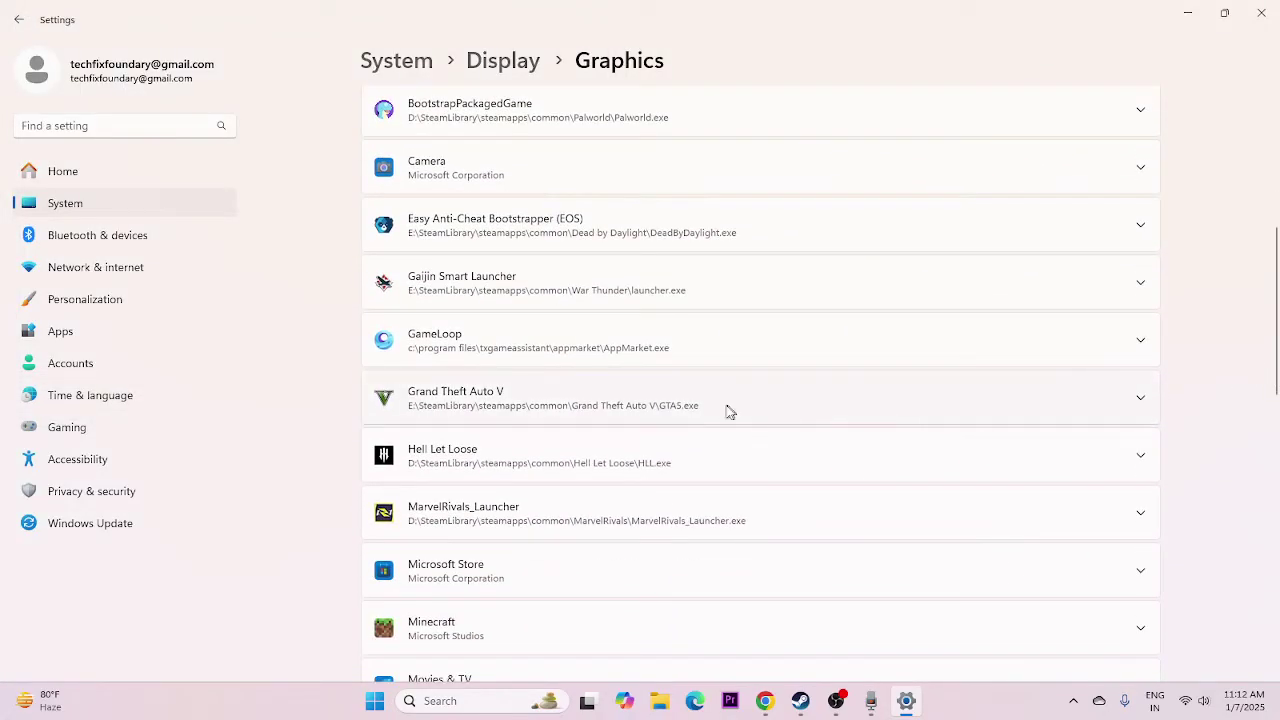
{"action": "left_click", "coordinate": [1141, 289]}
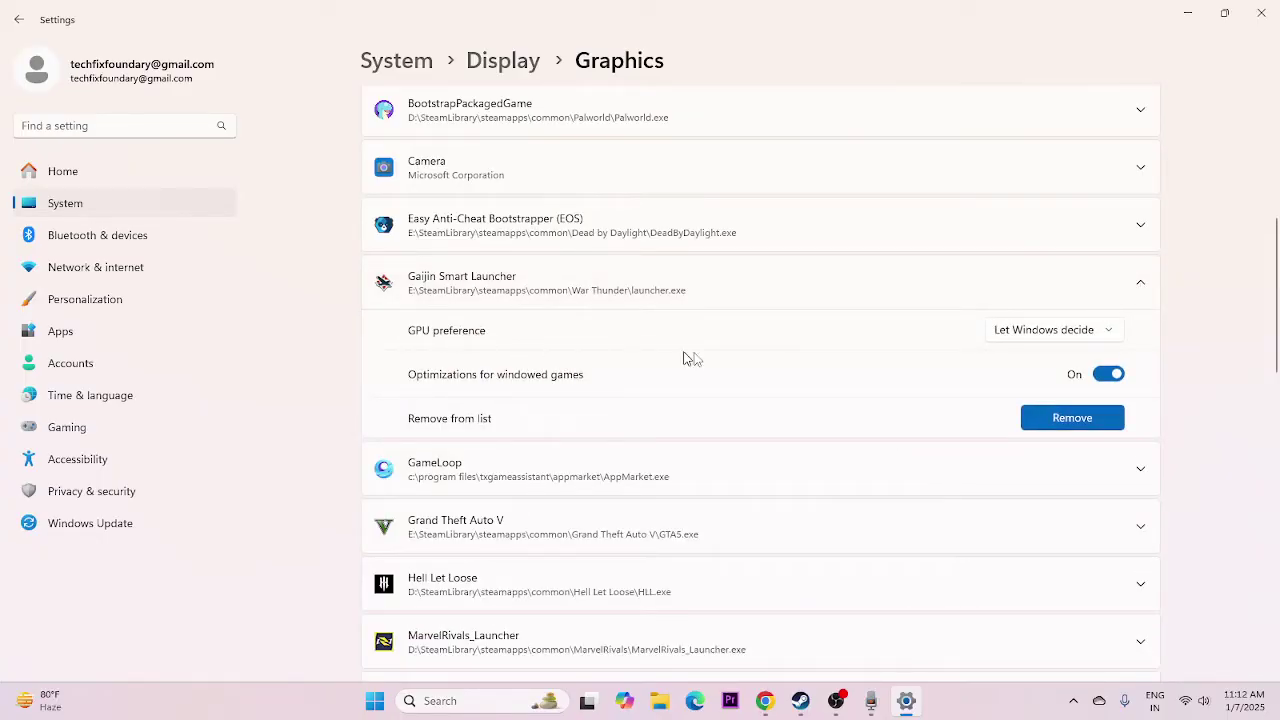
{"action": "left_click", "coordinate": [1104, 334]}
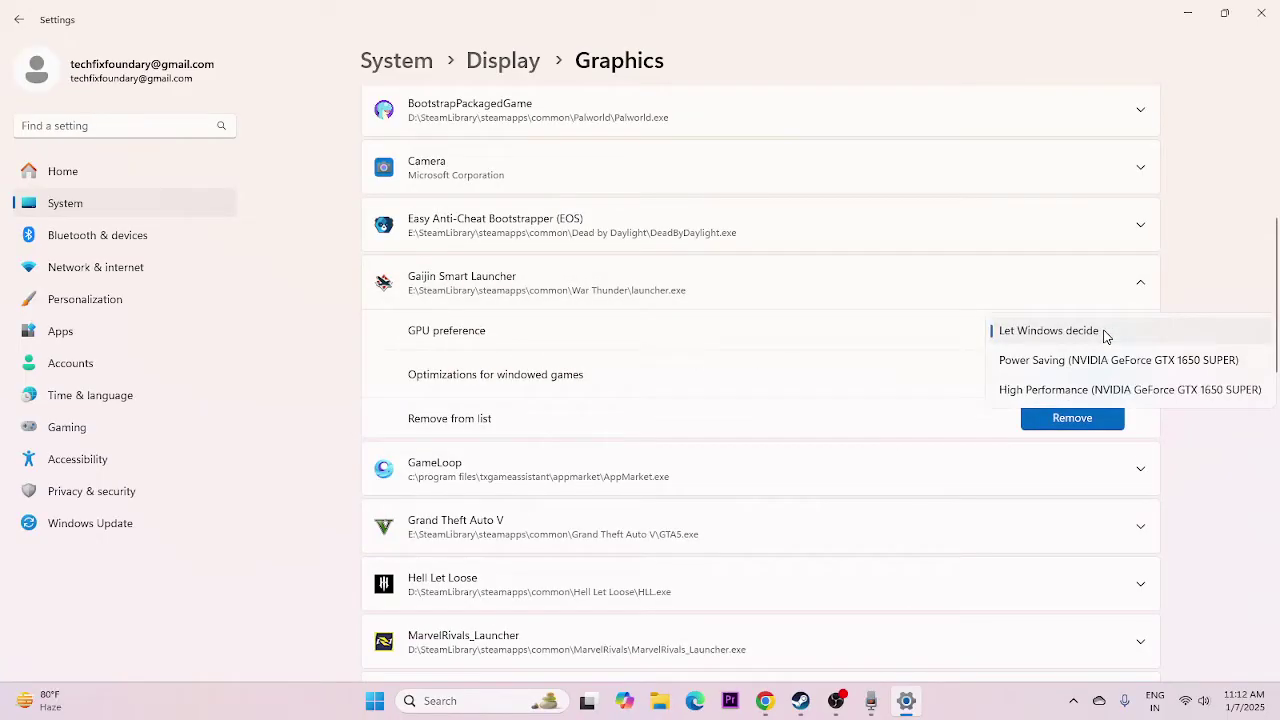
{"action": "left_click", "coordinate": [1050, 390]}
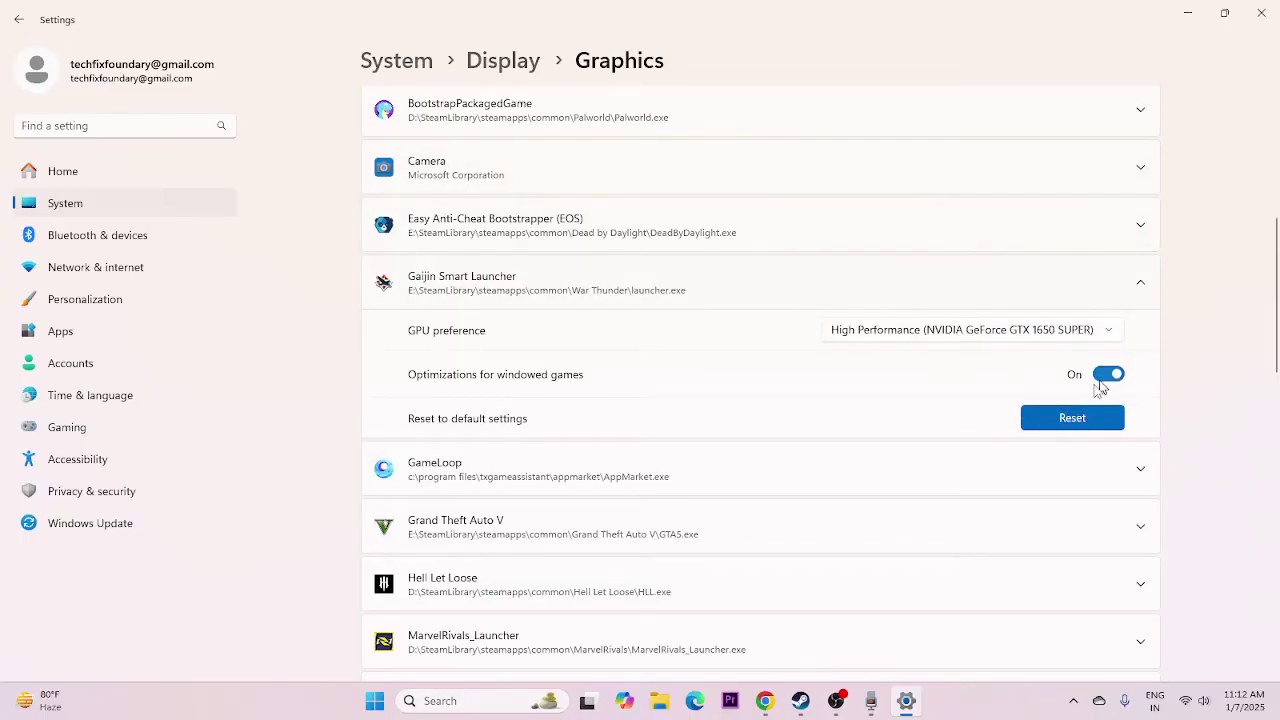
{"action": "left_click", "coordinate": [1261, 13]}
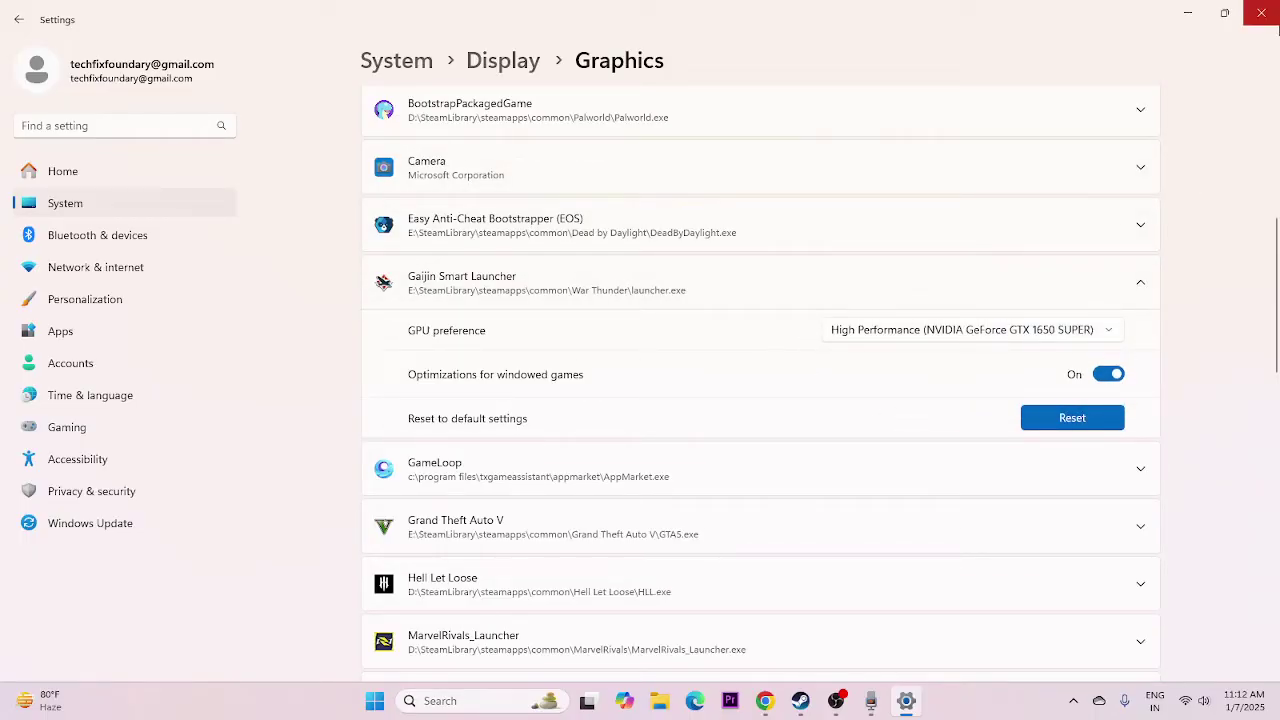